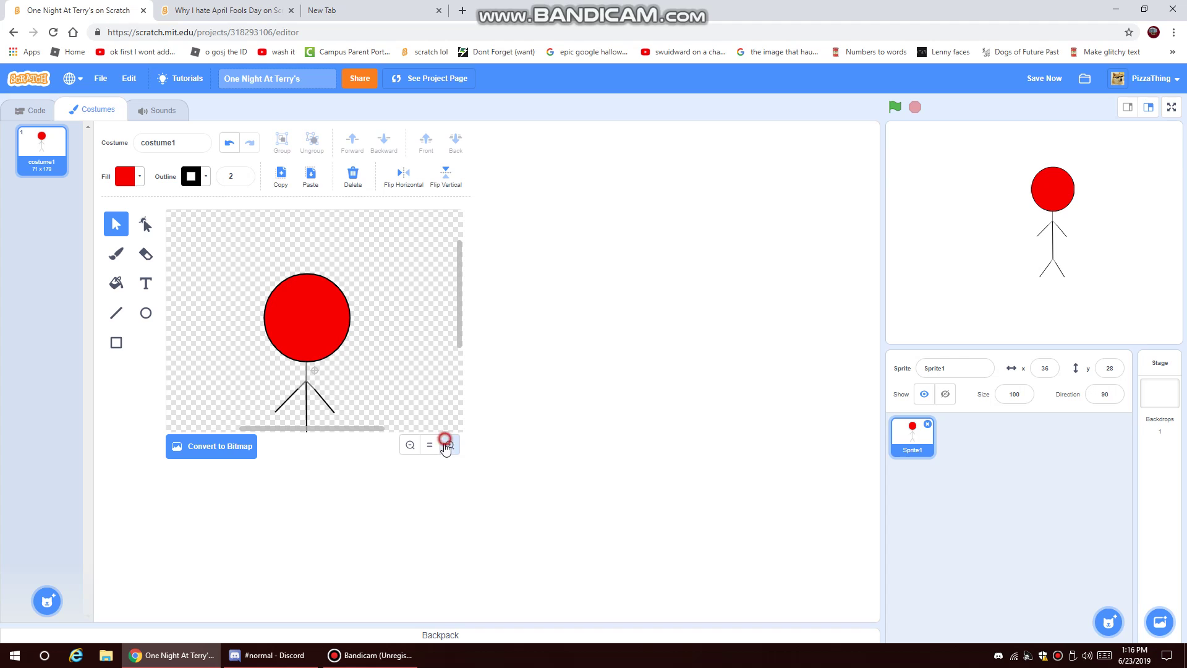
Examine the stick figure costume up close and compare it with the devil drawing in the Why I hate April Fools Day project.
{"action": "left_click", "coordinate": [450, 445]}
{"action": "left_click", "coordinate": [450, 445]}
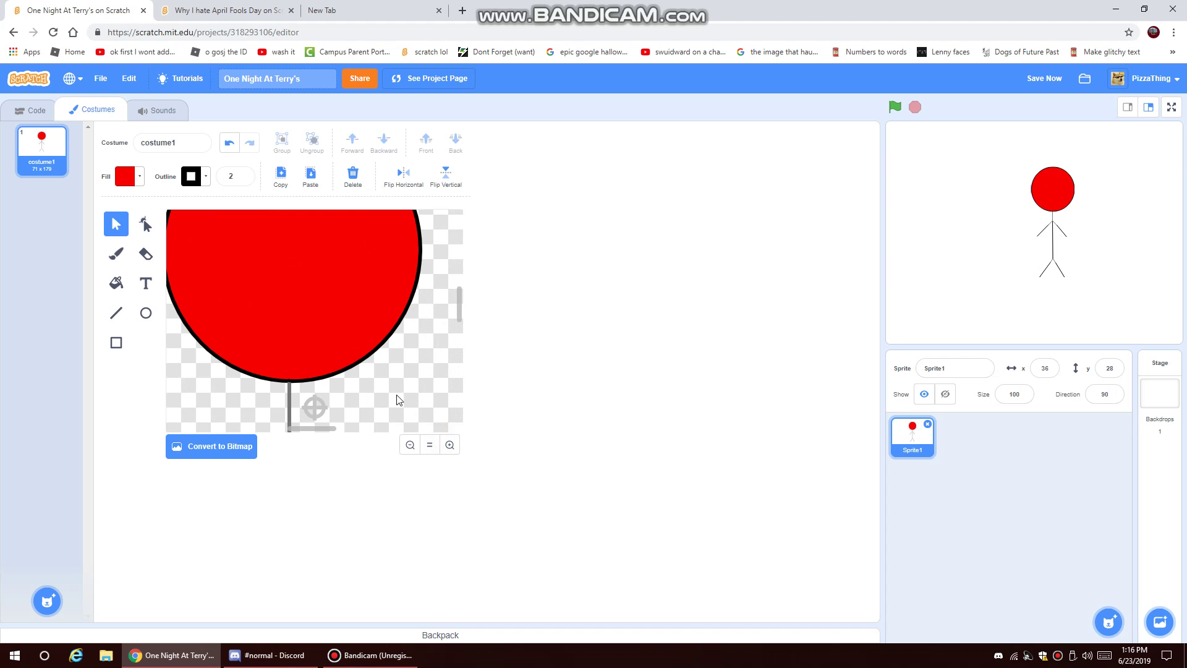
{"action": "scroll", "coordinate": [369, 381], "scroll_direction": "down", "scroll_amount": 4}
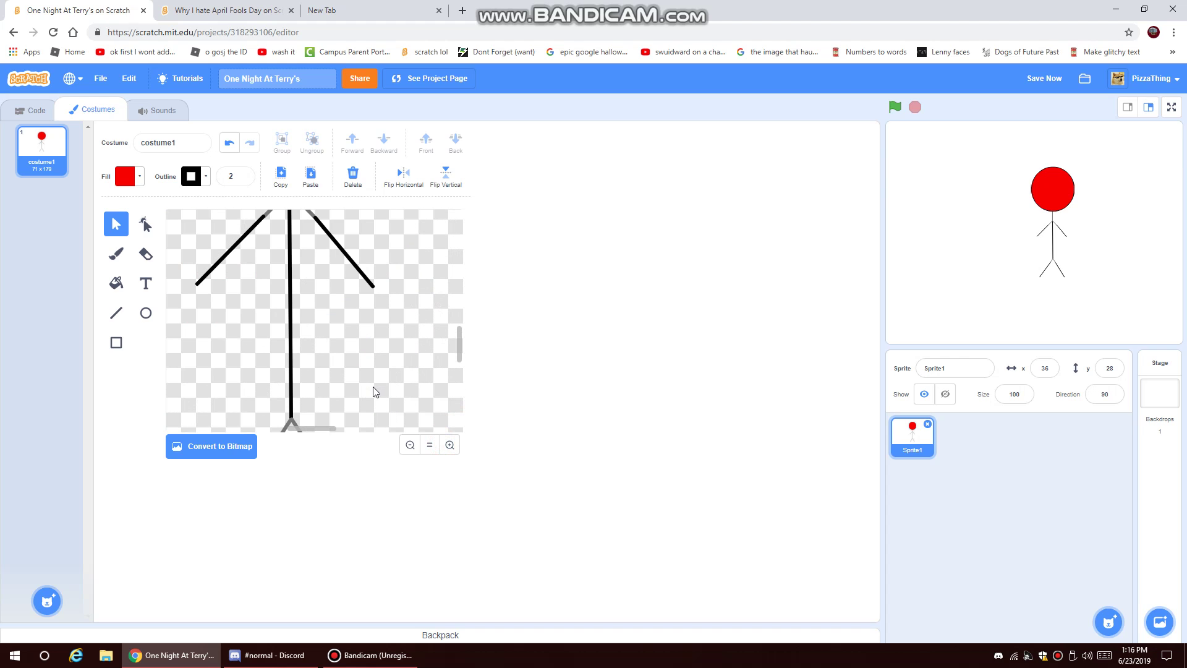
{"action": "scroll", "coordinate": [372, 391], "scroll_direction": "up", "scroll_amount": 6}
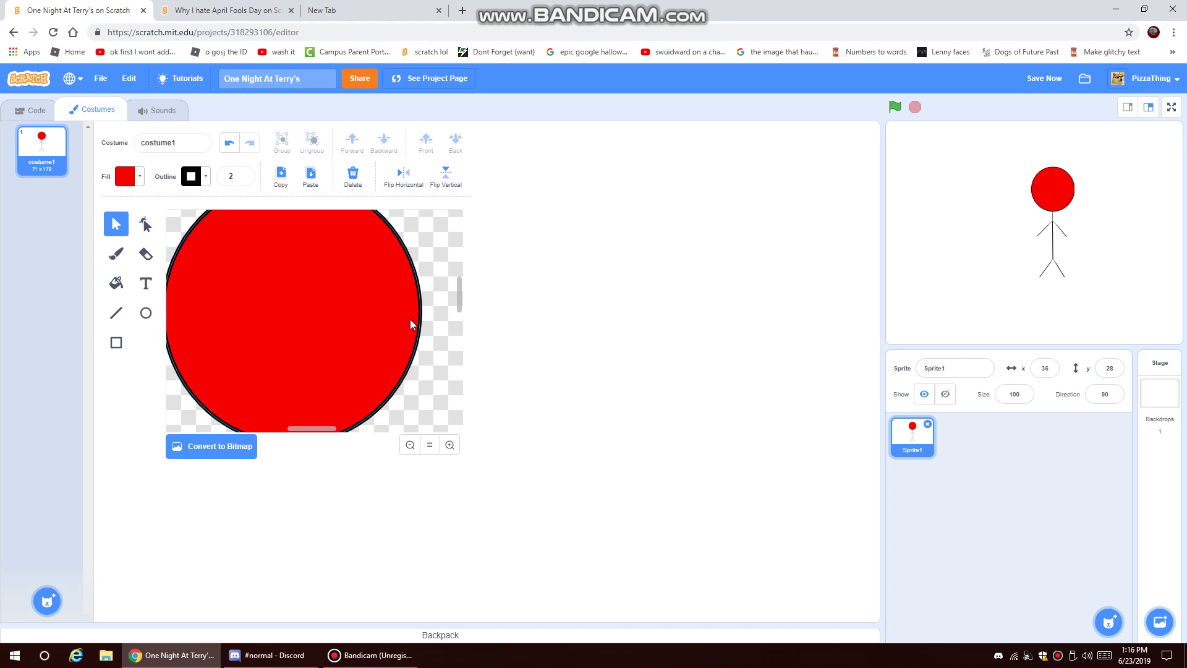
{"action": "scroll", "coordinate": [315, 303], "scroll_direction": "up", "scroll_amount": 2}
{"action": "left_click", "coordinate": [210, 10]}
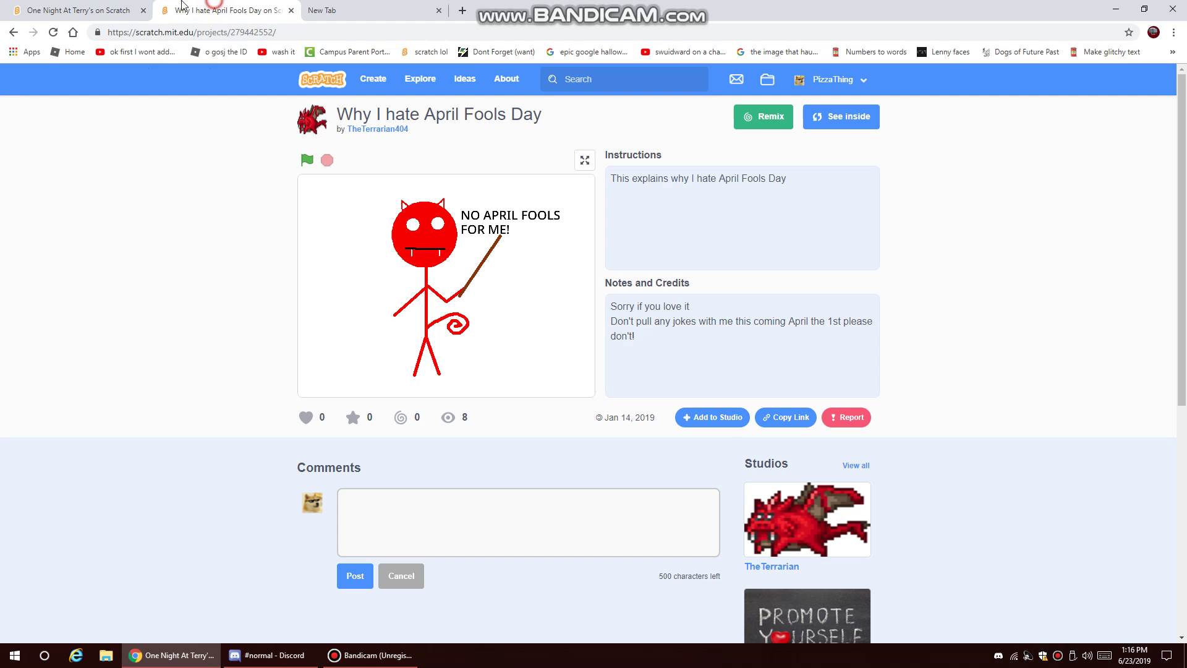
{"action": "left_click", "coordinate": [57, 9]}
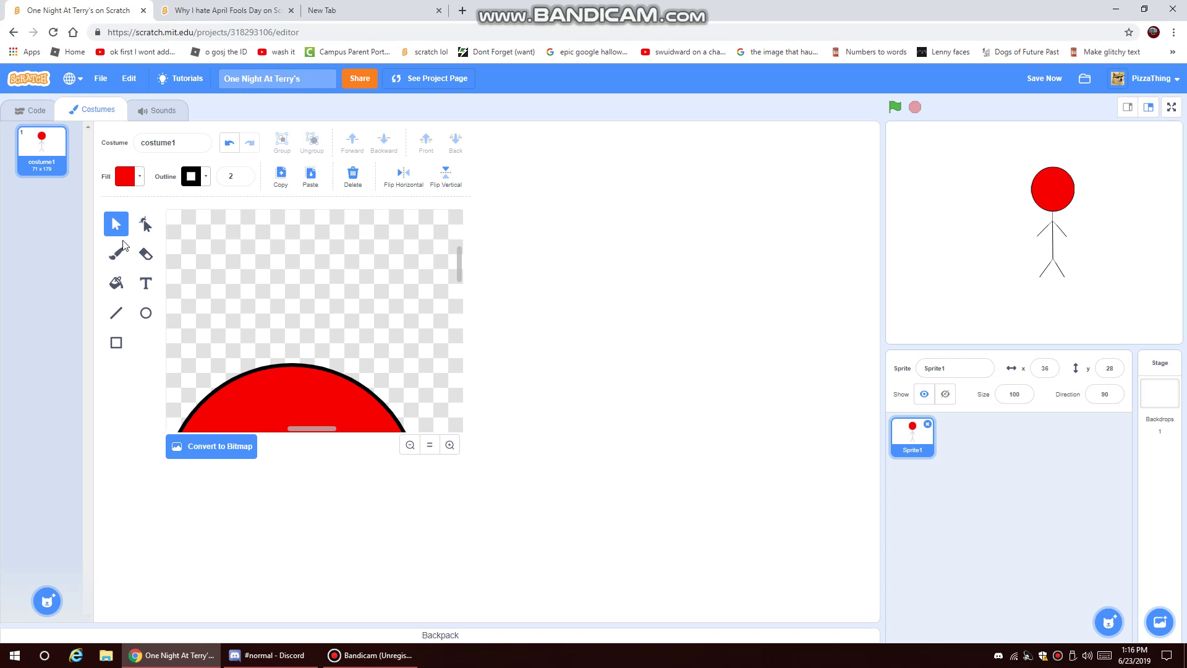
Draw two black lines meeting in a point on the upper right of the red head as a horn outline.
{"action": "left_click", "coordinate": [139, 184]}
{"action": "left_click_drag", "start_coordinate": [158, 314], "coordinate": [5, 329]}
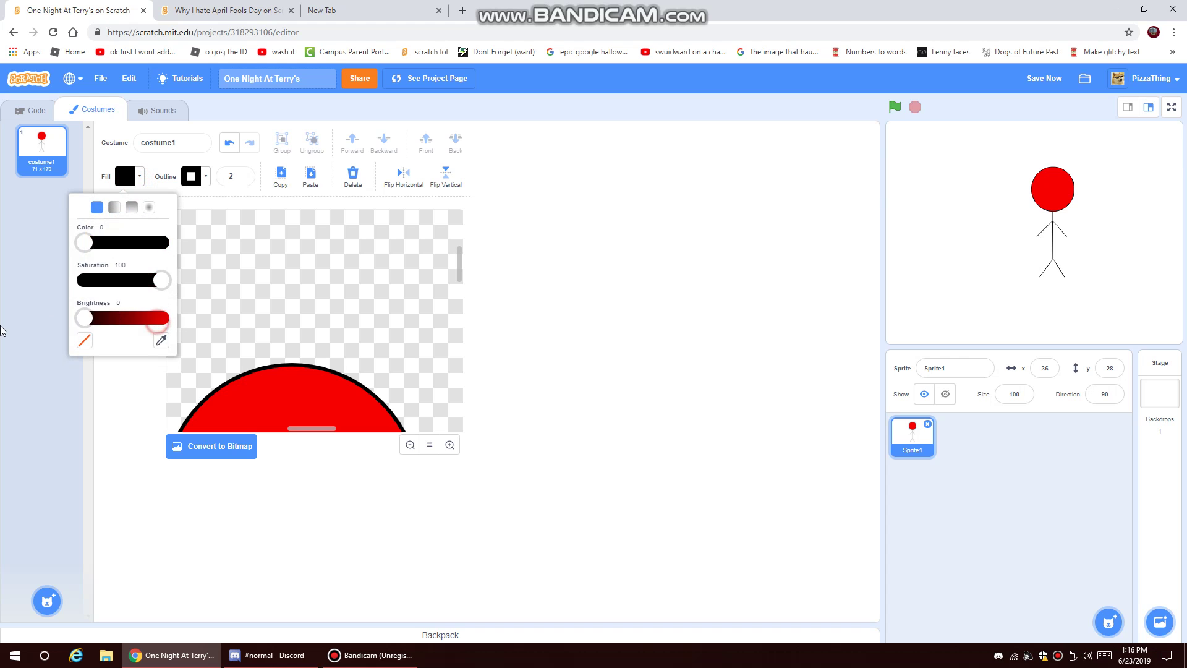
{"action": "left_click", "coordinate": [5, 329]}
{"action": "left_click", "coordinate": [115, 312]}
{"action": "scroll", "coordinate": [317, 378], "scroll_direction": "down", "scroll_amount": 2}
{"action": "mouse_move", "coordinate": [319, 305]}
{"action": "left_mouse_down"}
{"action": "mouse_move", "coordinate": [370, 264]}
{"action": "mouse_move", "coordinate": [363, 324]}
{"action": "left_mouse_up"}
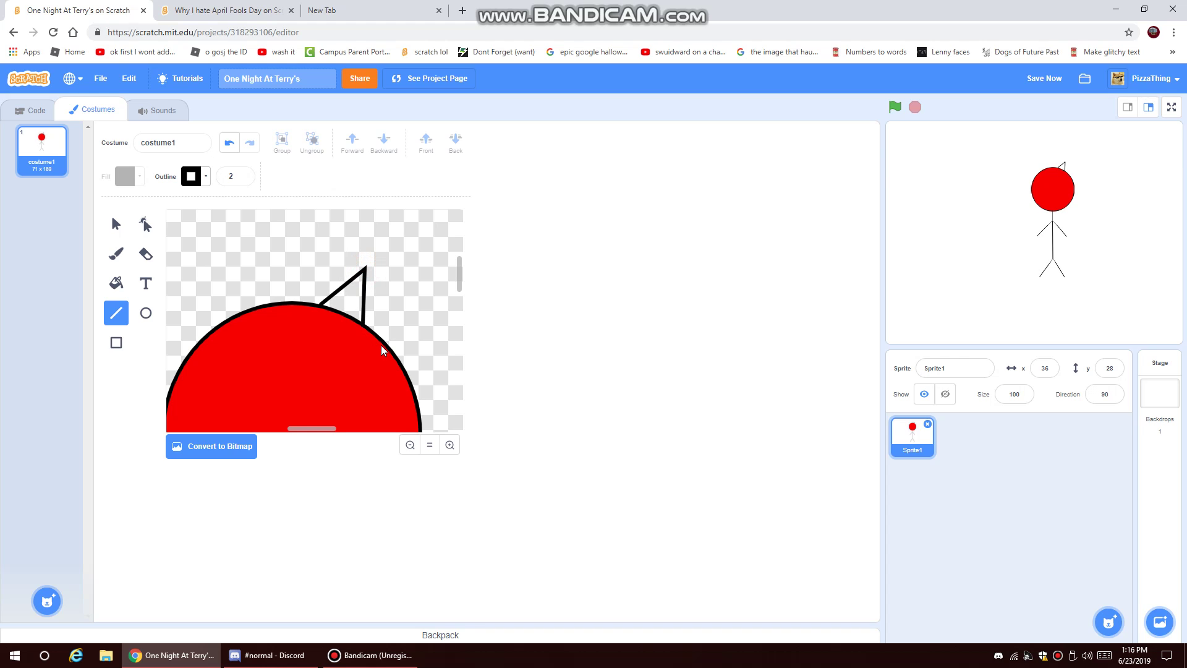
Check the devil's horns in the reference project and set the fill color to white.
{"action": "left_click", "coordinate": [241, 7]}
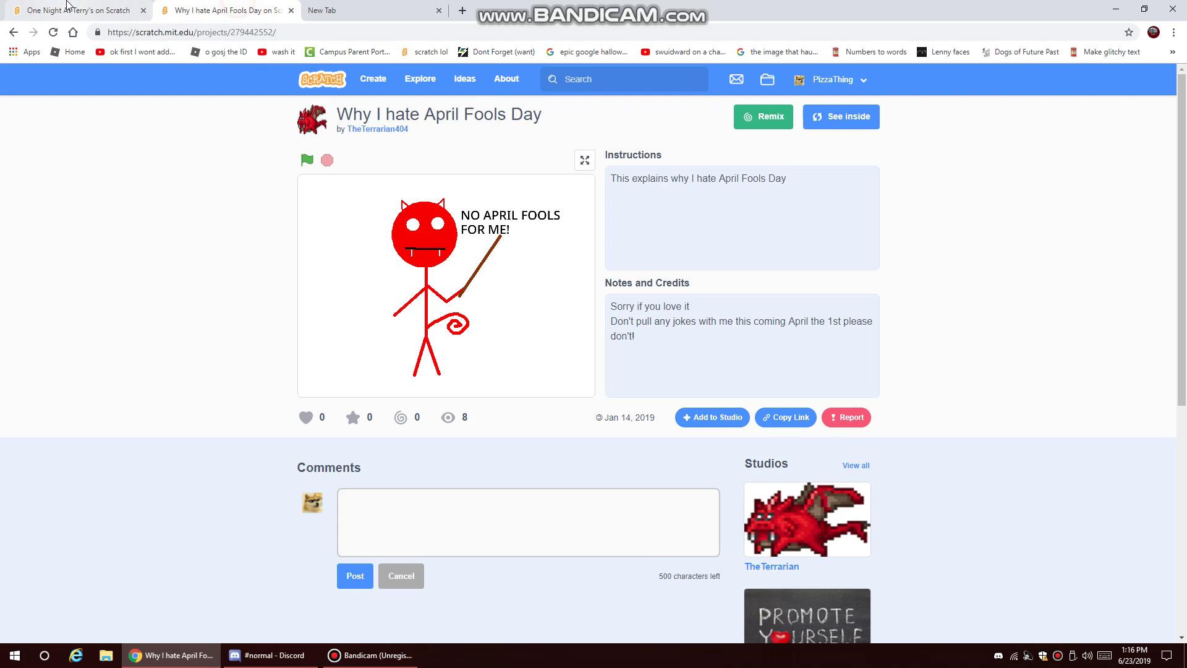
{"action": "left_click", "coordinate": [67, 9]}
{"action": "left_click", "coordinate": [146, 283]}
{"action": "left_click", "coordinate": [146, 254]}
{"action": "left_click", "coordinate": [126, 176]}
{"action": "left_click", "coordinate": [115, 295]}
{"action": "left_click", "coordinate": [166, 295]}
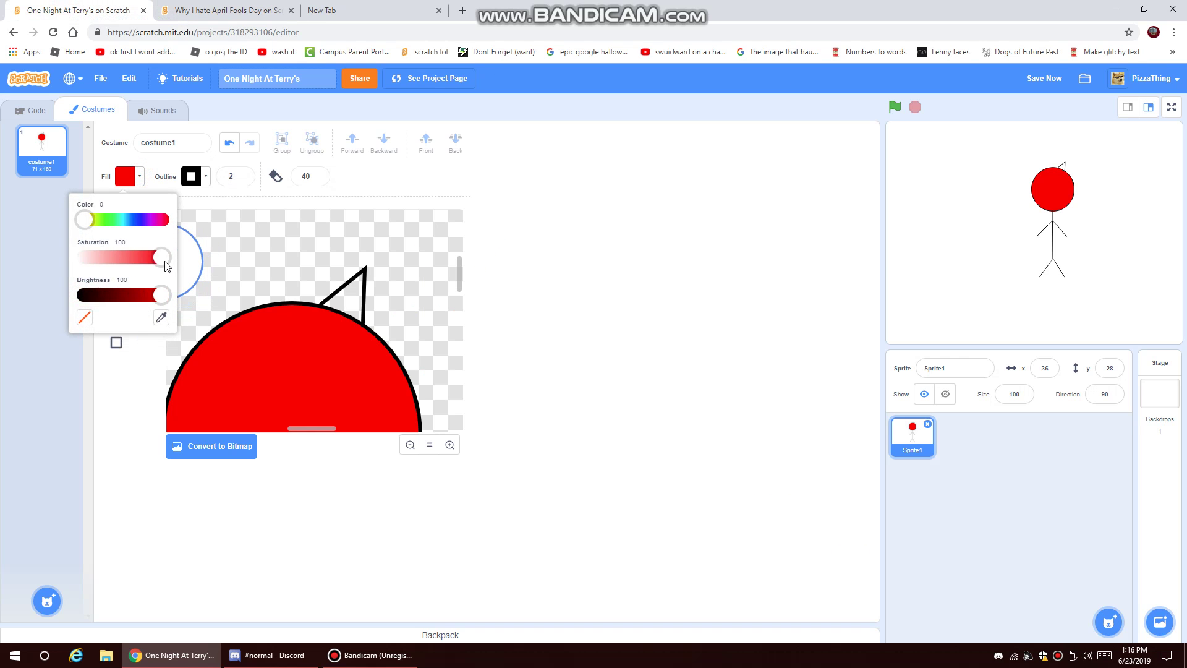
{"action": "left_click", "coordinate": [81, 257]}
{"action": "left_click", "coordinate": [5, 346]}
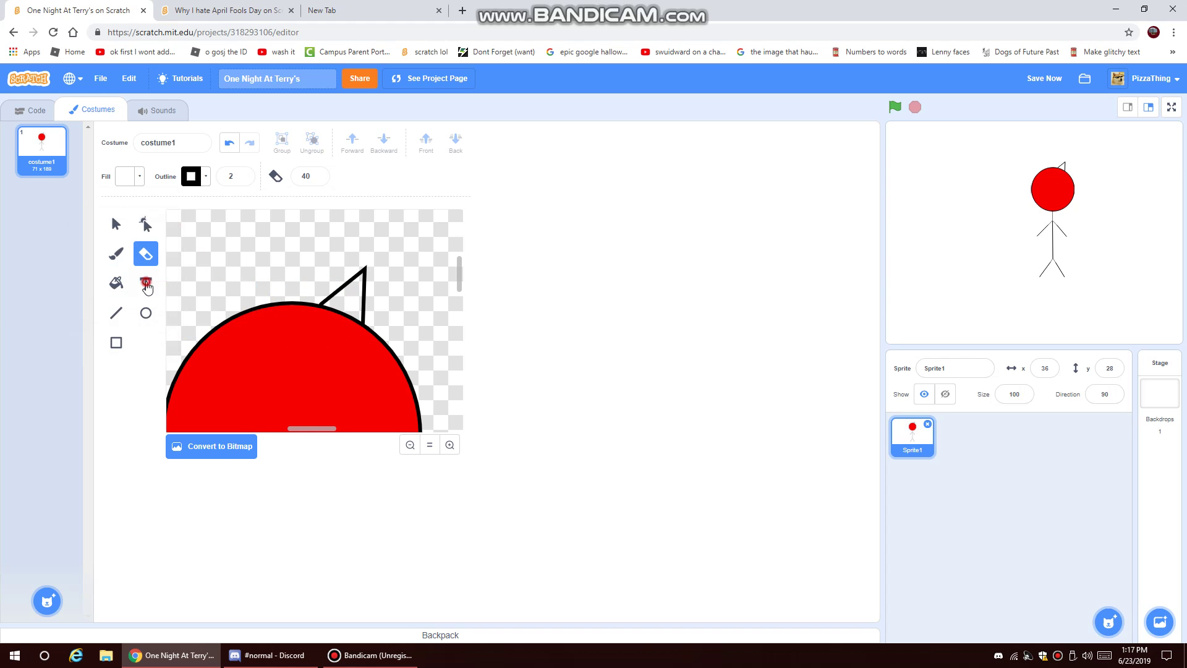
Close the right horn's outline with a base line along the head and fill the horn with white.
{"action": "left_click", "coordinate": [146, 283]}
{"action": "left_click", "coordinate": [116, 283]}
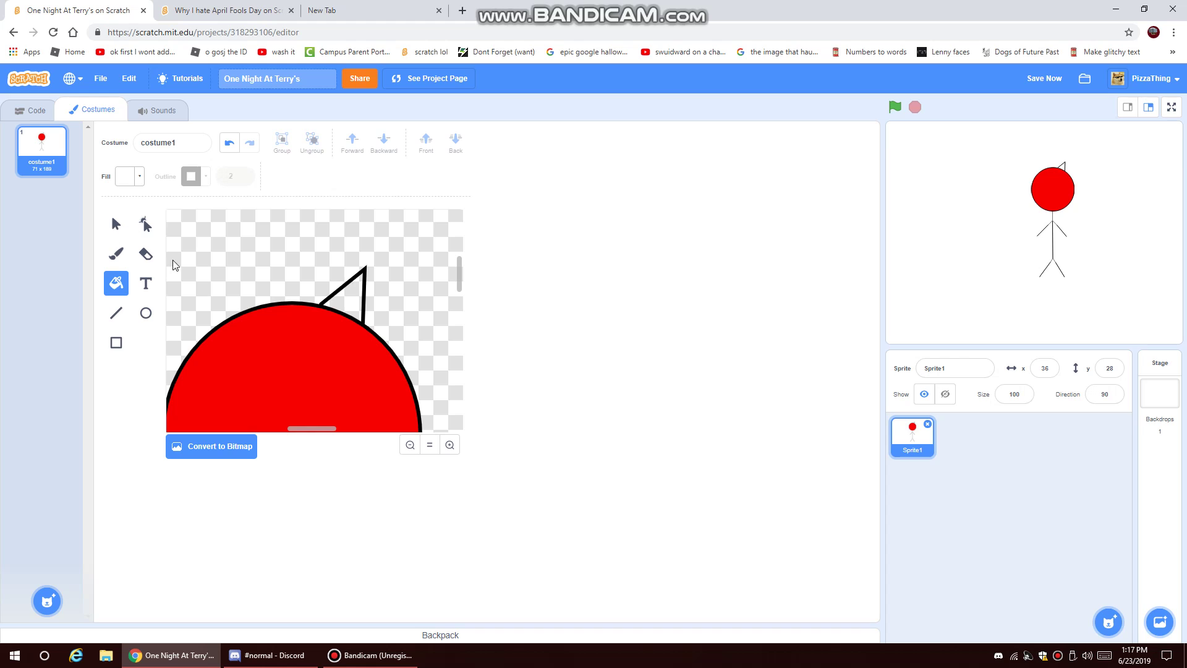
{"action": "left_click", "coordinate": [117, 314]}
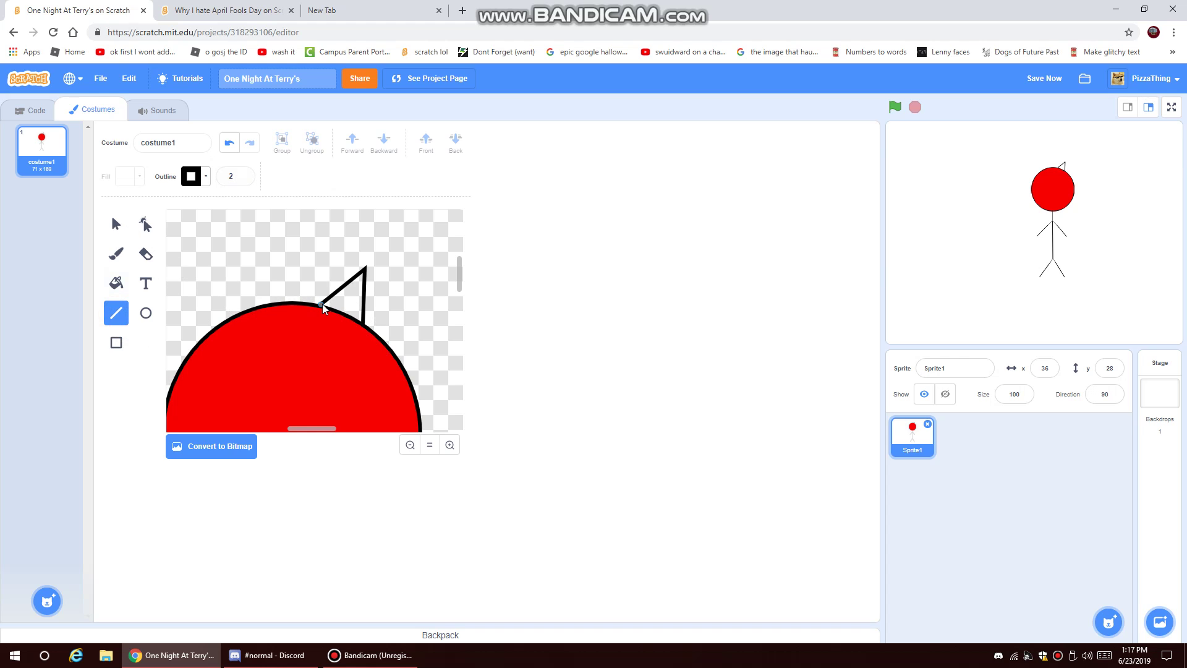
{"action": "left_click", "coordinate": [229, 143]}
{"action": "left_click", "coordinate": [146, 284]}
{"action": "left_click", "coordinate": [146, 313]}
{"action": "left_click", "coordinate": [145, 253]}
{"action": "left_click", "coordinate": [116, 283]}
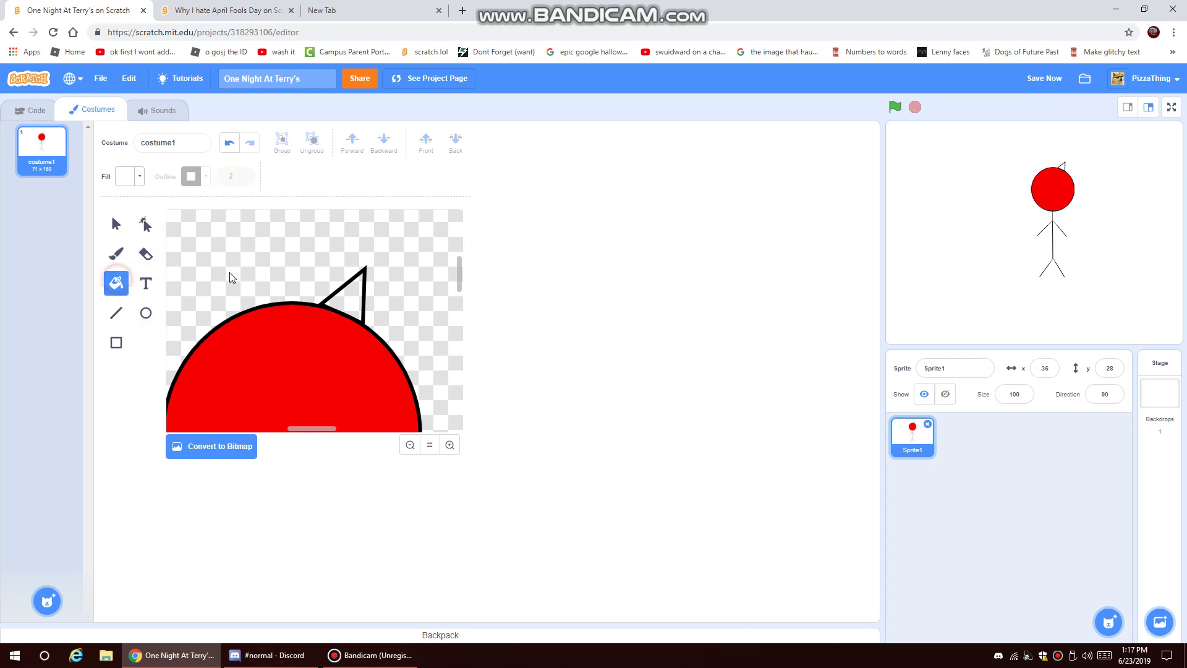
Duplicate the right horn, place the copy on the head's upper left and flip it horizontally.
{"action": "left_click", "coordinate": [121, 224]}
{"action": "left_click", "coordinate": [348, 307]}
{"action": "key", "text": "ctrl+c"}
{"action": "key", "text": "ctrl+v"}
{"action": "left_click_drag", "start_coordinate": [350, 309], "coordinate": [227, 299]}
{"action": "left_click", "coordinate": [403, 176]}
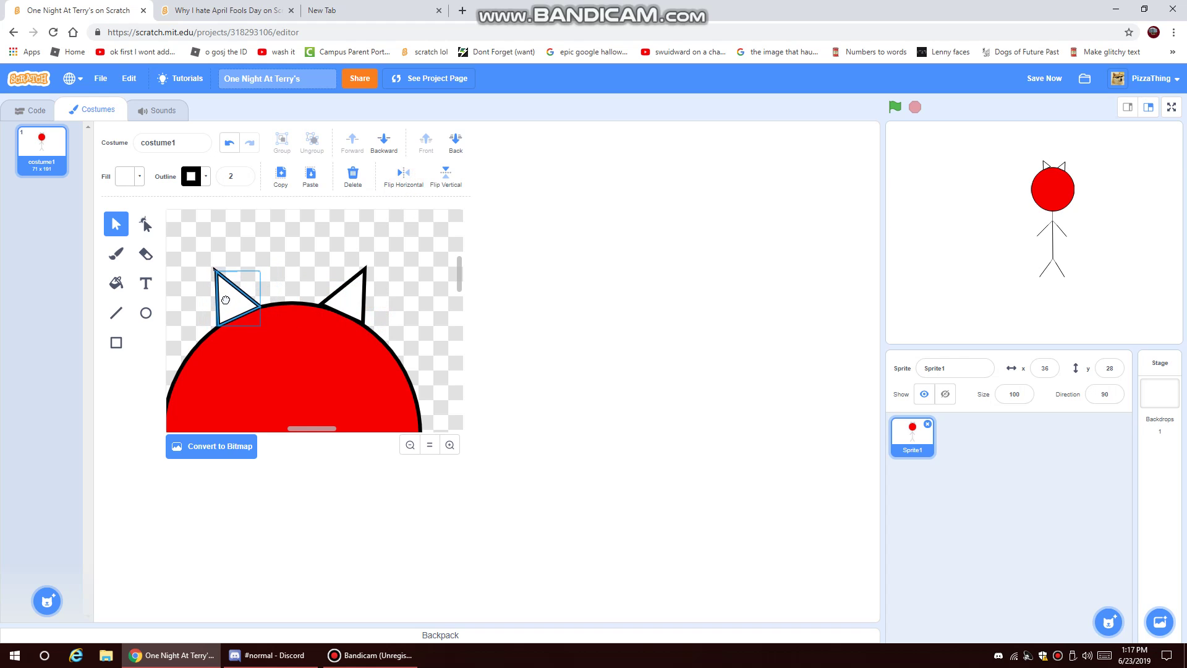
Move both horns slightly outward and down so they sit against the head's outline.
{"action": "left_click", "coordinate": [358, 349]}
{"action": "left_click", "coordinate": [390, 284]}
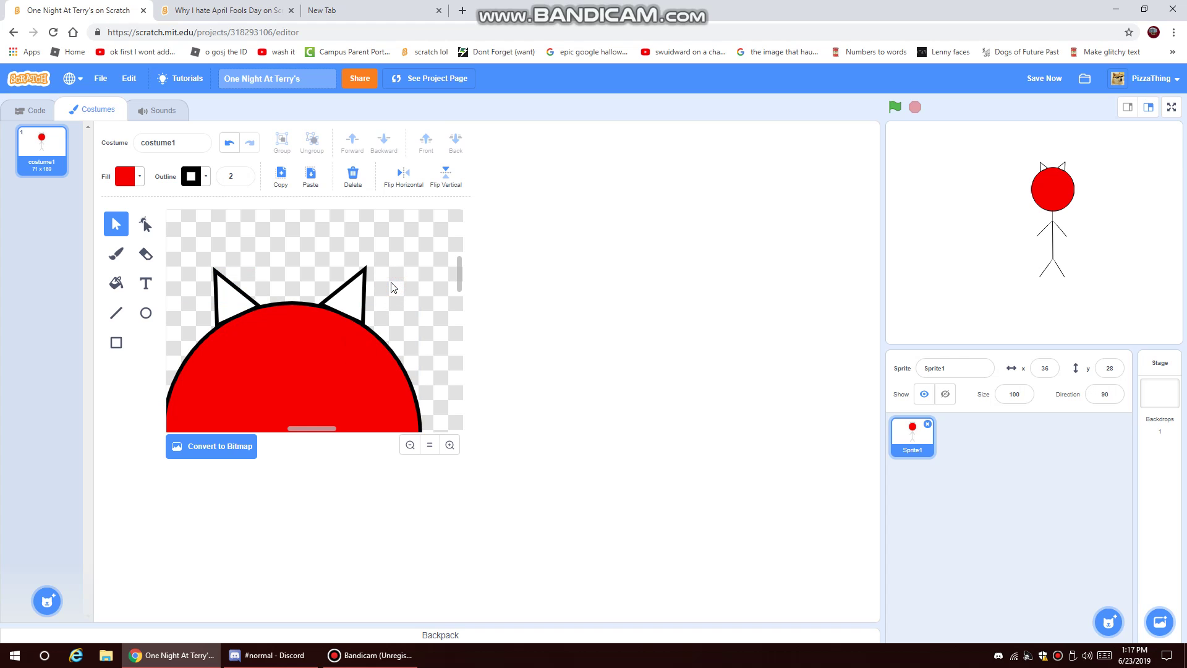
{"action": "left_click_drag", "start_coordinate": [362, 306], "coordinate": [367, 309]}
{"action": "left_click", "coordinate": [399, 325]}
{"action": "left_click_drag", "start_coordinate": [230, 296], "coordinate": [221, 299]}
{"action": "left_click", "coordinate": [370, 320]}
{"action": "left_click_drag", "start_coordinate": [373, 322], "coordinate": [378, 324]}
{"action": "left_click", "coordinate": [401, 313]}
Draw a nearly straight black mouth line across the lower face with a small triangular fang outline under each end, following the reference drawing.
{"action": "scroll", "coordinate": [379, 301], "scroll_direction": "down", "scroll_amount": 1}
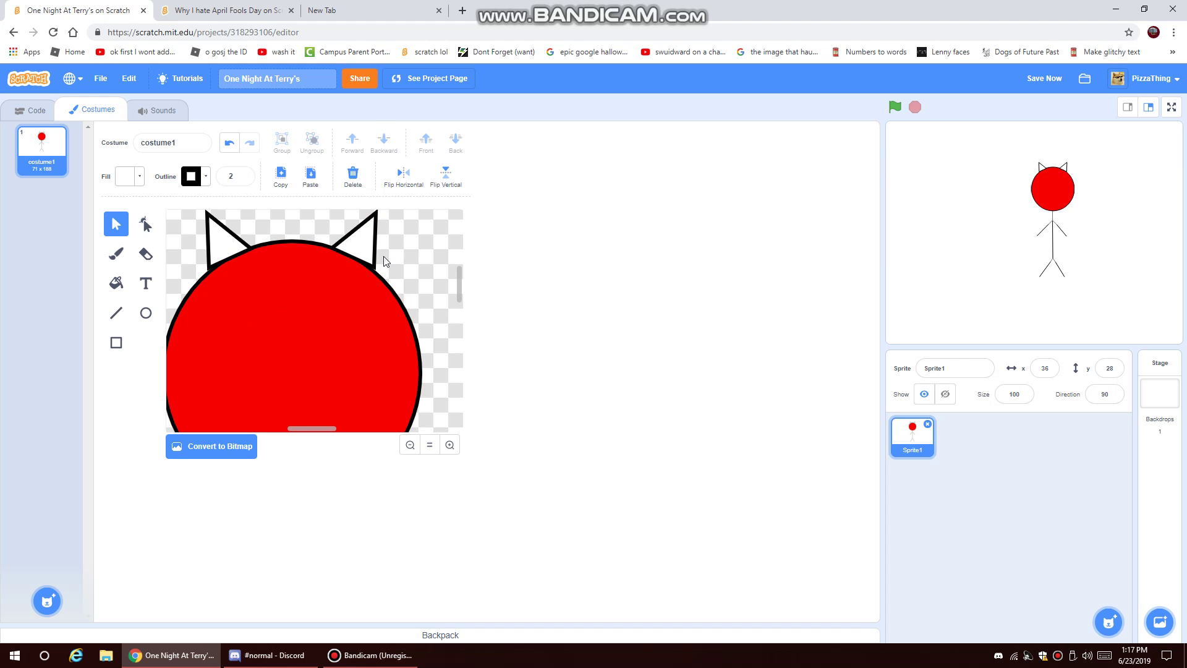
{"action": "scroll", "coordinate": [377, 289], "scroll_direction": "down", "scroll_amount": 2}
{"action": "scroll", "coordinate": [376, 289], "scroll_direction": "up", "scroll_amount": 2}
{"action": "left_click", "coordinate": [230, 10]}
{"action": "left_click", "coordinate": [38, 6]}
{"action": "left_click", "coordinate": [116, 312]}
{"action": "scroll", "coordinate": [248, 340], "scroll_direction": "down", "scroll_amount": 2}
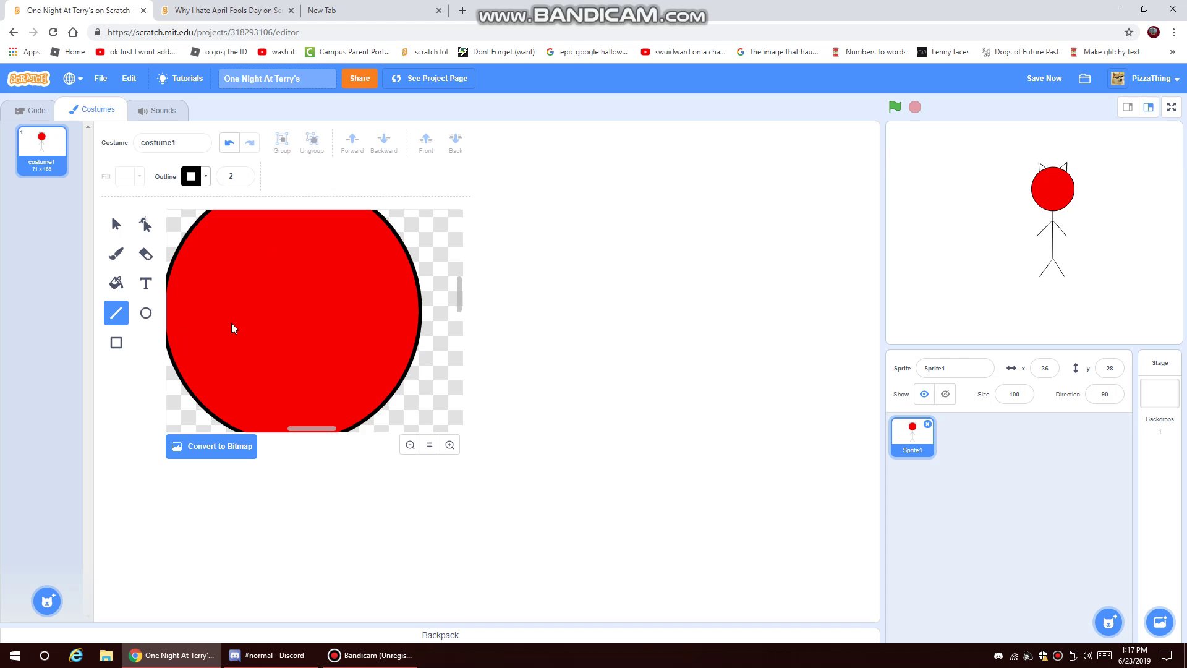
{"action": "mouse_move", "coordinate": [305, 338]}
{"action": "left_mouse_down"}
{"action": "mouse_move", "coordinate": [386, 339]}
{"action": "mouse_move", "coordinate": [376, 337]}
{"action": "left_mouse_up"}
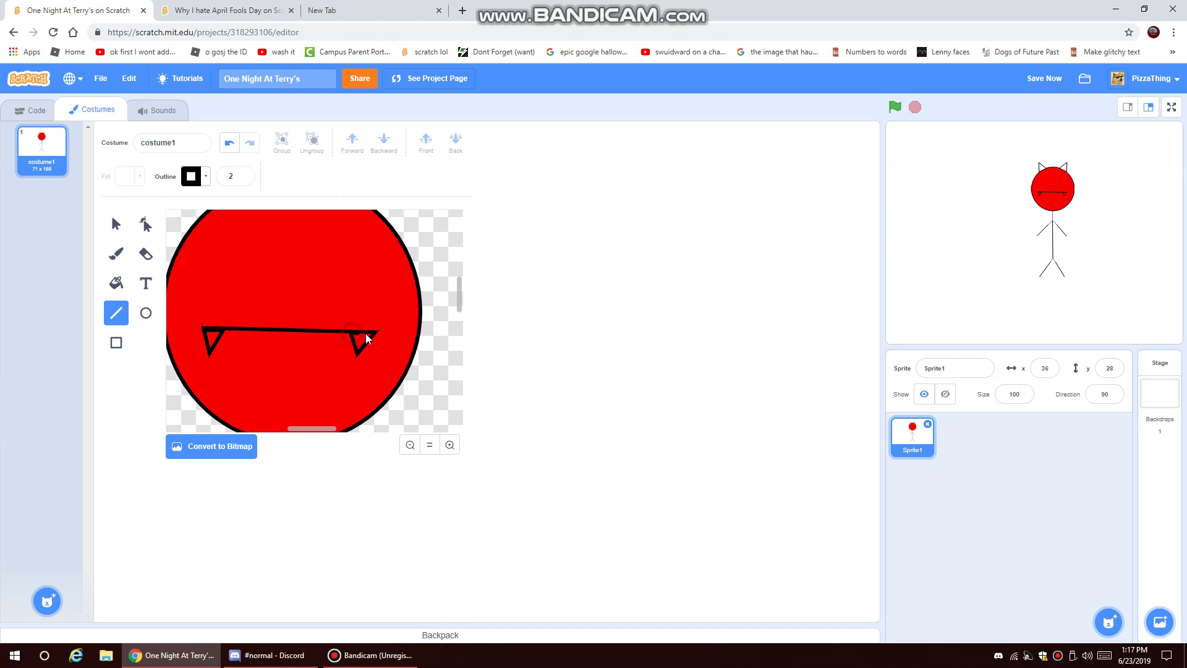
{"action": "left_click_drag", "start_coordinate": [377, 331], "coordinate": [375, 332]}
Undo the two fang outlines, keeping only the mouth line.
{"action": "left_click", "coordinate": [146, 288]}
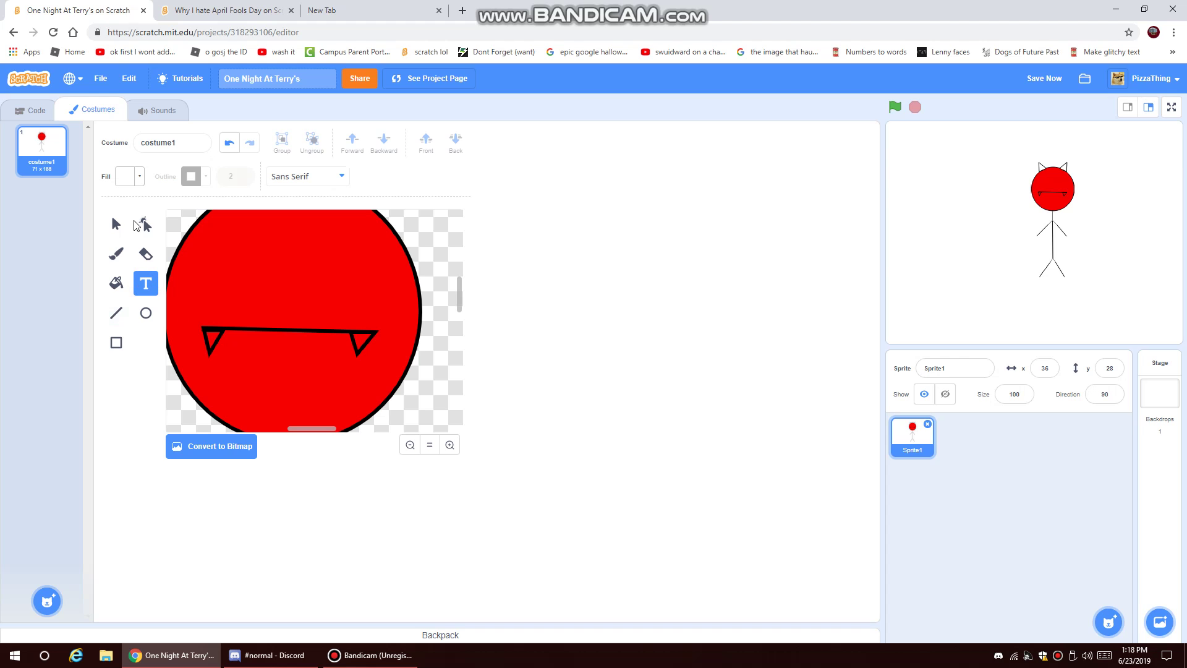
{"action": "left_click", "coordinate": [116, 224]}
{"action": "left_click", "coordinate": [211, 344]}
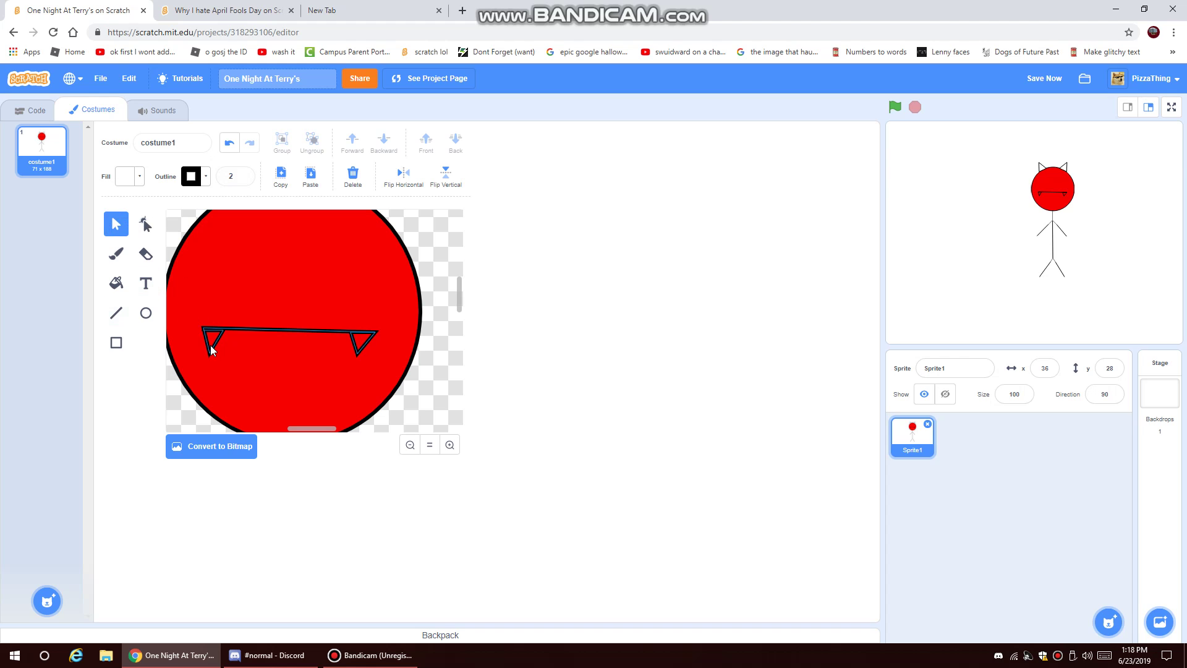
{"action": "left_click", "coordinate": [228, 143]}
{"action": "left_click", "coordinate": [228, 143]}
{"action": "left_click", "coordinate": [227, 144]}
{"action": "left_click", "coordinate": [227, 143]}
{"action": "left_click", "coordinate": [228, 143]}
Make a separate white triangular fang with a black outline and place it under the mouth line's left end.
{"action": "scroll", "coordinate": [268, 356], "scroll_direction": "up", "scroll_amount": 5}
{"action": "scroll", "coordinate": [268, 357], "scroll_direction": "down", "scroll_amount": 2}
{"action": "left_click_drag", "start_coordinate": [220, 372], "coordinate": [265, 289]}
{"action": "scroll", "coordinate": [255, 406], "scroll_direction": "down", "scroll_amount": 2}
{"action": "scroll", "coordinate": [254, 406], "scroll_direction": "down", "scroll_amount": 3}
{"action": "left_click_drag", "start_coordinate": [257, 337], "coordinate": [219, 279]}
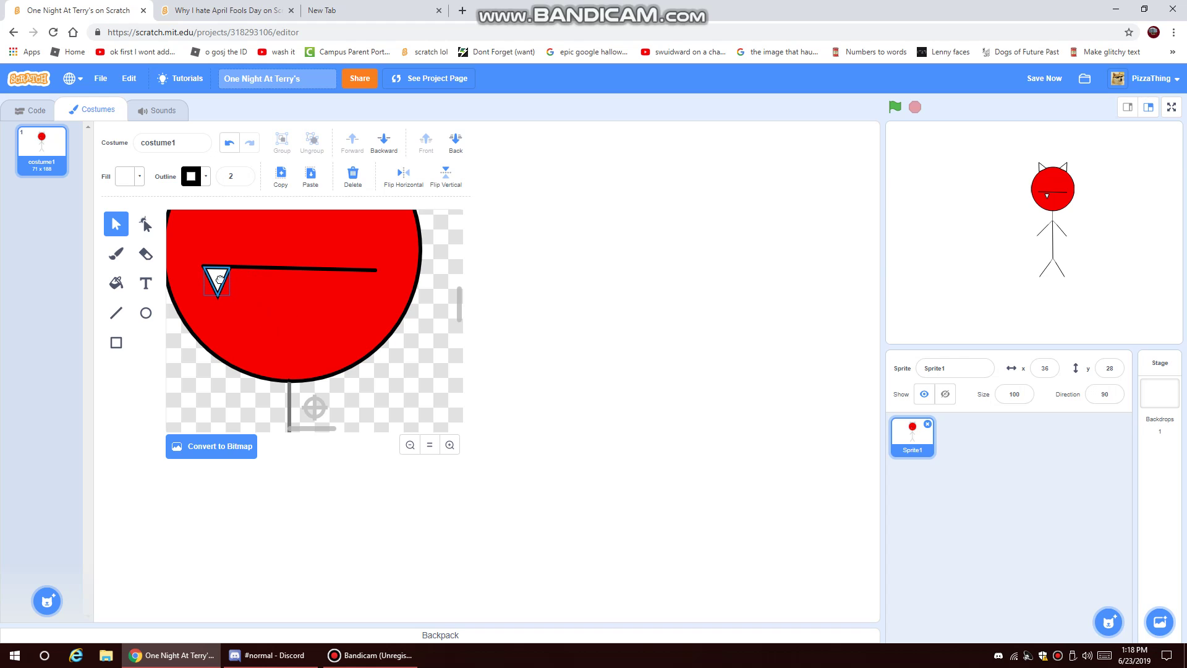
Duplicate the white fang and place the copy under the mouth line's right end.
{"action": "key", "text": "ctrl+c"}
{"action": "key", "text": "ctrl+v"}
{"action": "left_click_drag", "start_coordinate": [242, 294], "coordinate": [361, 278]}
{"action": "left_click", "coordinate": [418, 298]}
{"action": "left_click", "coordinate": [427, 337]}
{"action": "scroll", "coordinate": [347, 340], "scroll_direction": "up", "scroll_amount": 3}
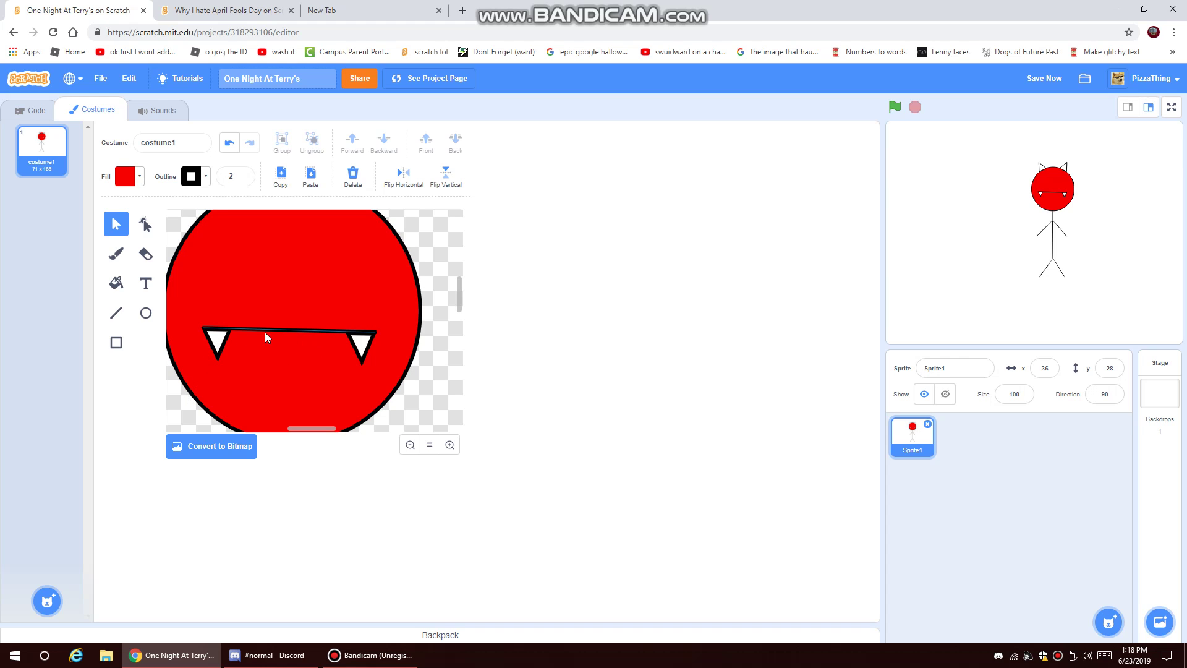
Move the mouth line and both fangs slightly lower on the face.
{"action": "left_click_drag", "start_coordinate": [298, 335], "coordinate": [361, 352]}
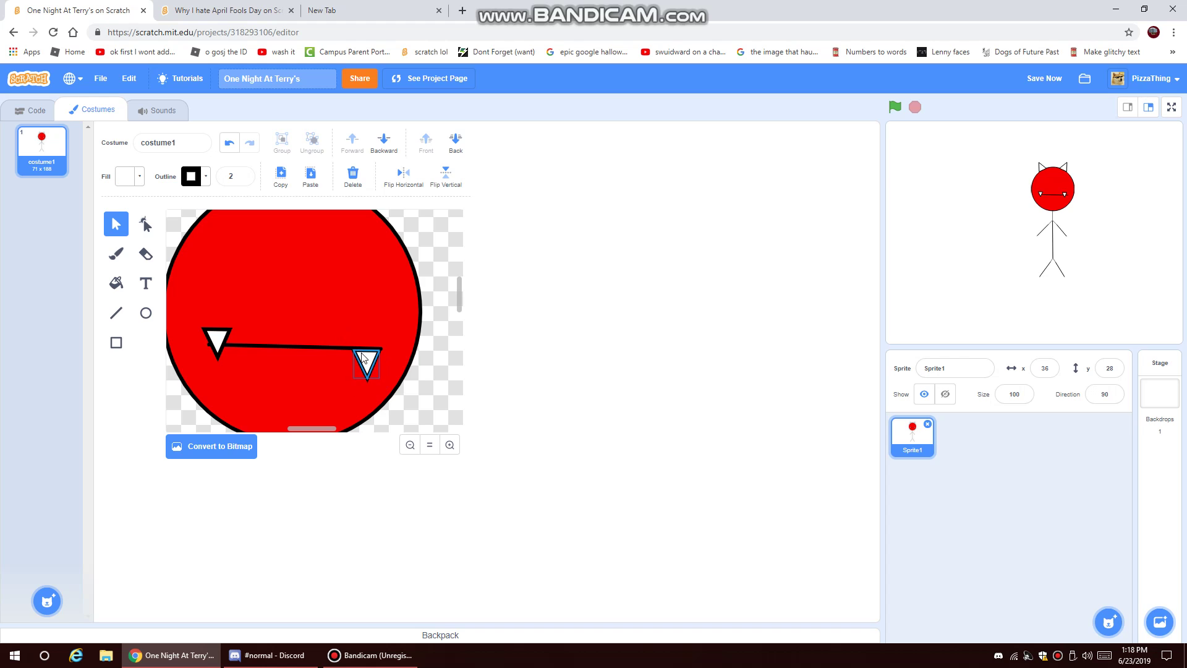
{"action": "left_click_drag", "start_coordinate": [217, 334], "coordinate": [222, 347]}
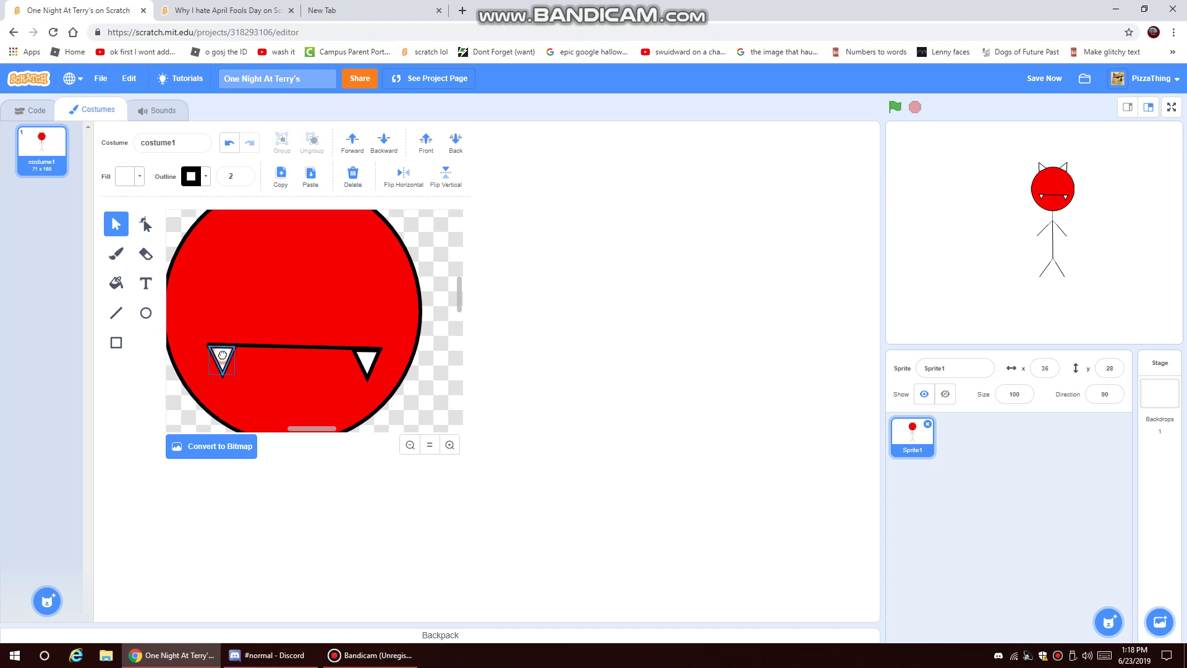
{"action": "left_click", "coordinate": [439, 403]}
{"action": "scroll", "coordinate": [433, 402], "scroll_direction": "up", "scroll_amount": 2}
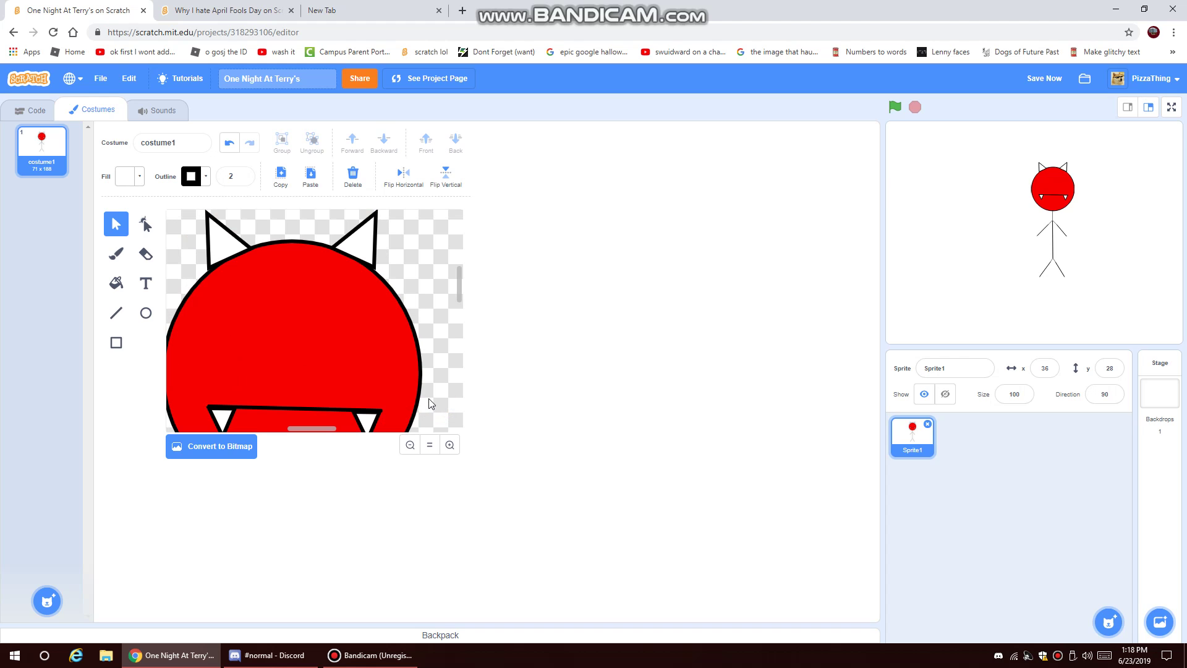
{"action": "scroll", "coordinate": [405, 396], "scroll_direction": "down", "scroll_amount": 2}
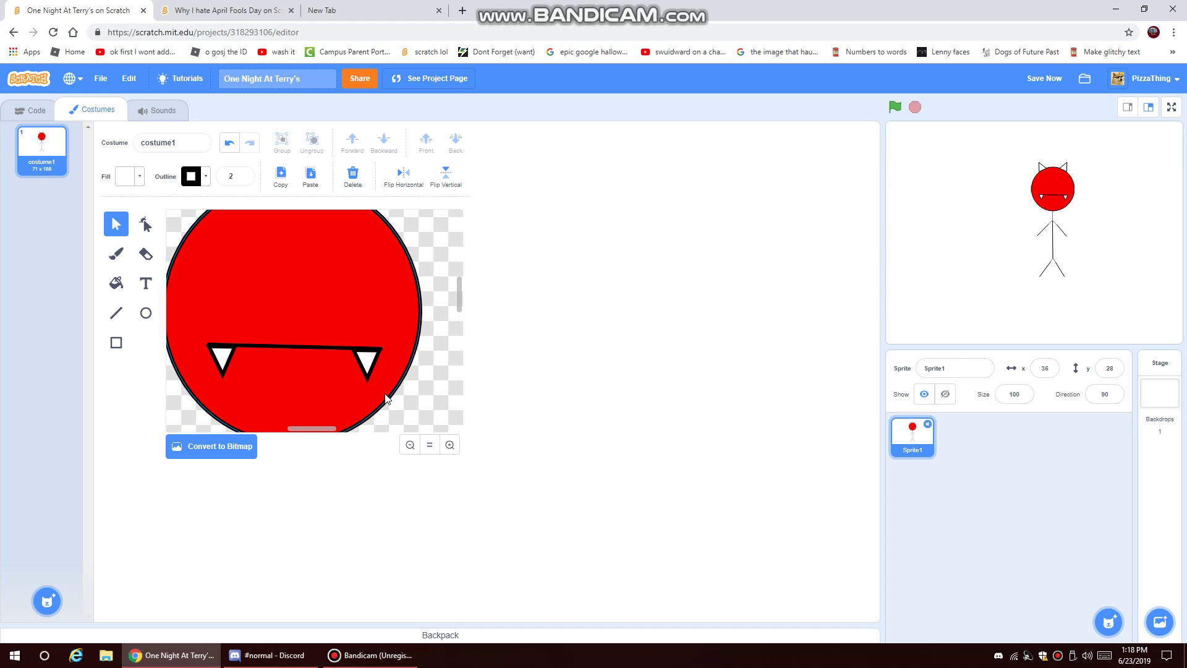
Nudge the right fang slightly to line up with the end of the mouth line.
{"action": "left_click", "coordinate": [289, 349]}
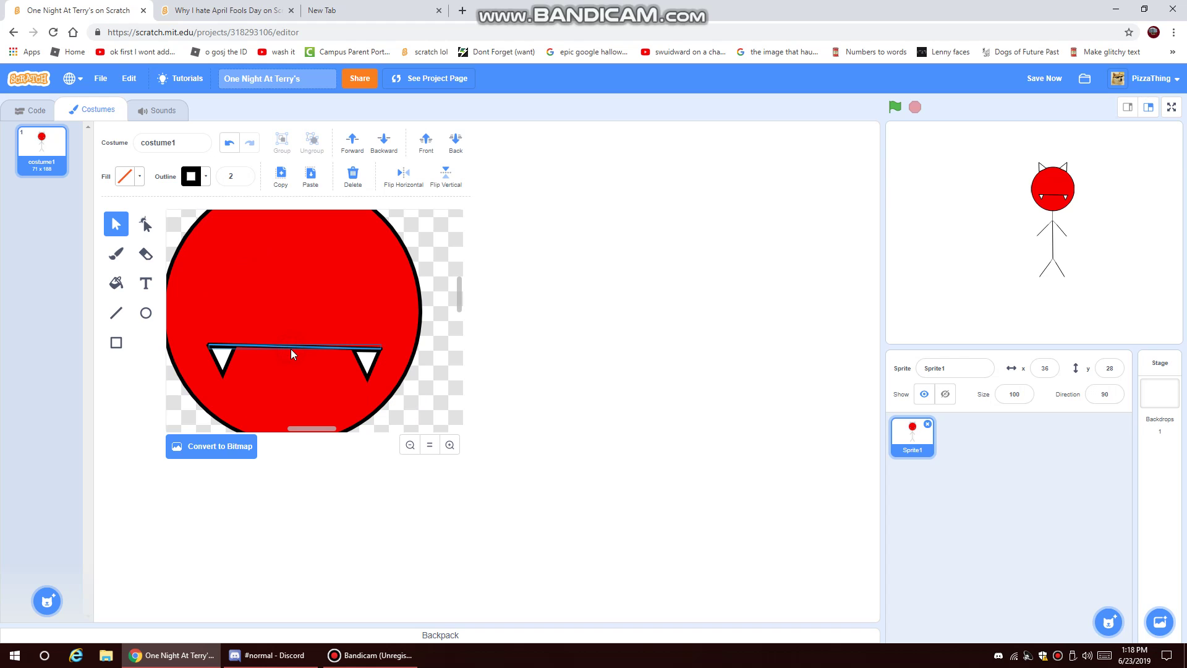
{"action": "left_click", "coordinate": [365, 368]}
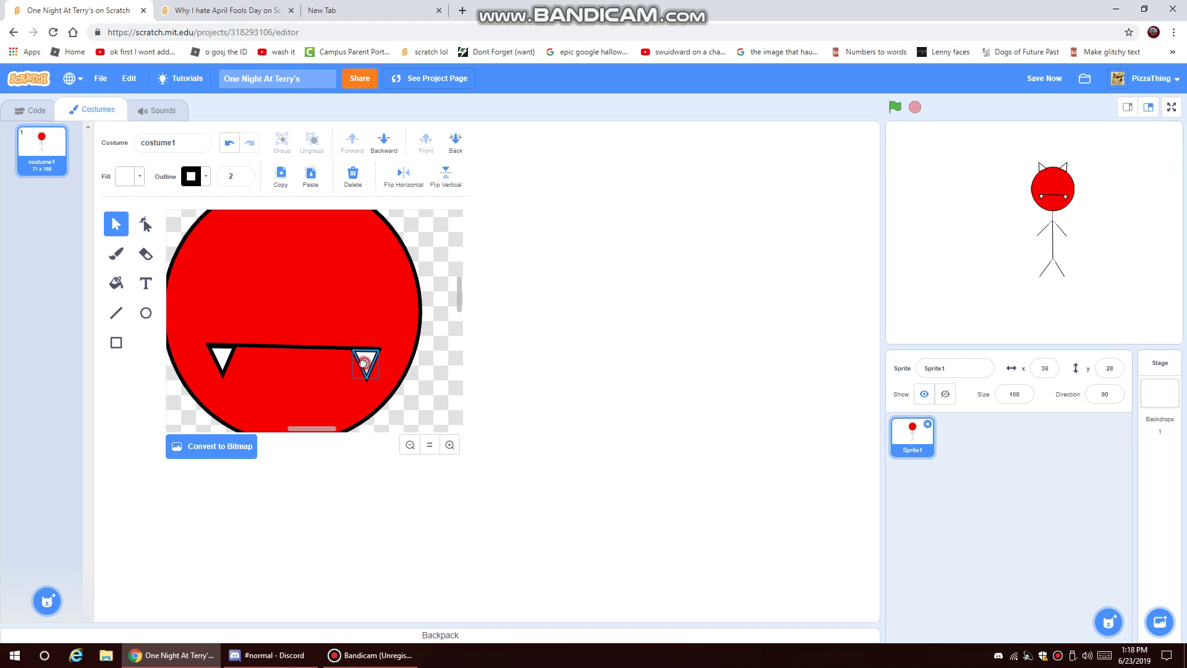
{"action": "left_click_drag", "start_coordinate": [364, 369], "coordinate": [361, 364]}
{"action": "left_click", "coordinate": [474, 401]}
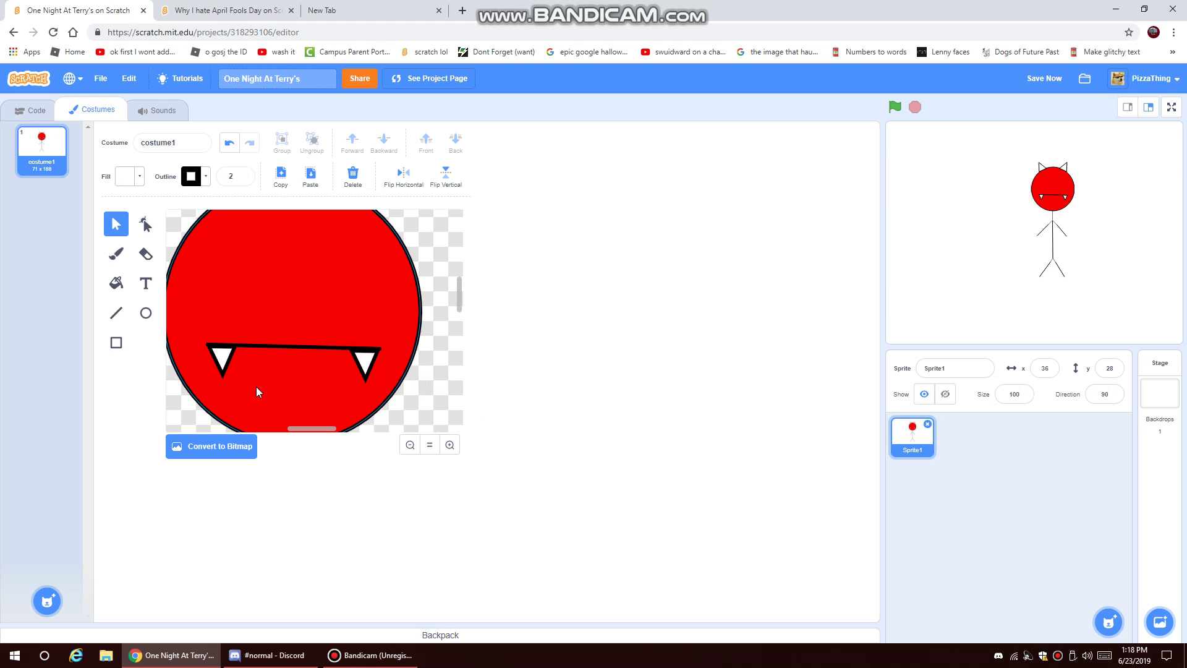
{"action": "left_click", "coordinate": [223, 364]}
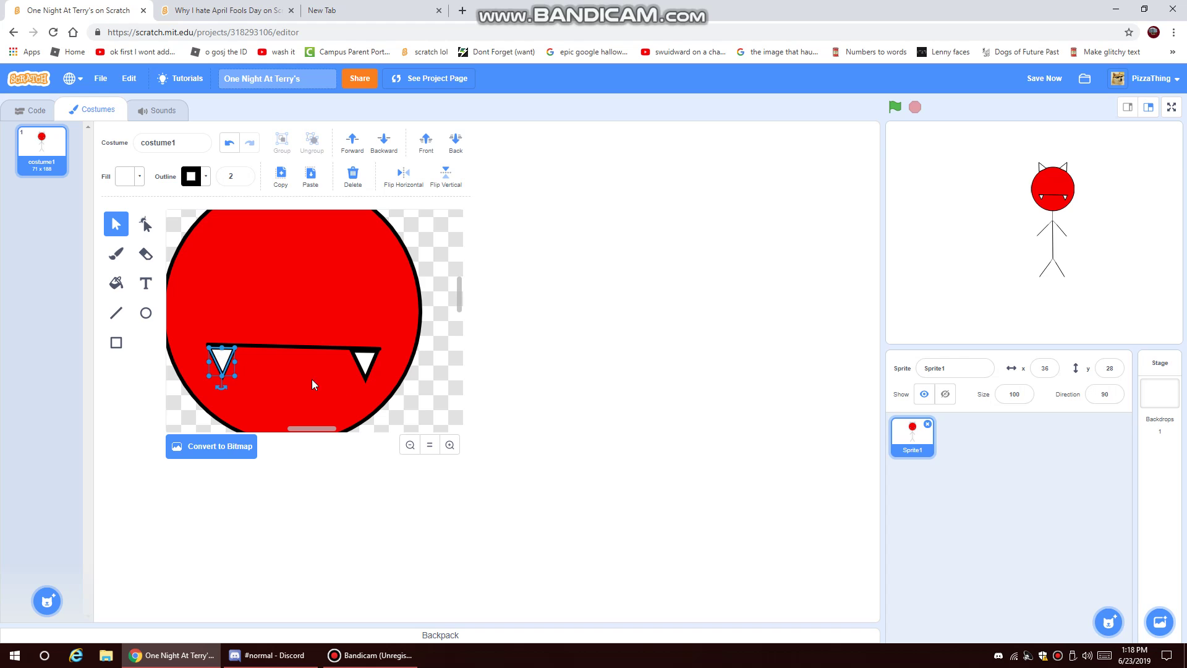
{"action": "left_click", "coordinate": [399, 417]}
Draw a white oval eye with a black outline on the left of the face and duplicate it on the right.
{"action": "scroll", "coordinate": [397, 413], "scroll_direction": "up", "scroll_amount": 3}
{"action": "scroll", "coordinate": [371, 396], "scroll_direction": "down", "scroll_amount": 3}
{"action": "scroll", "coordinate": [350, 420], "scroll_direction": "up", "scroll_amount": 3}
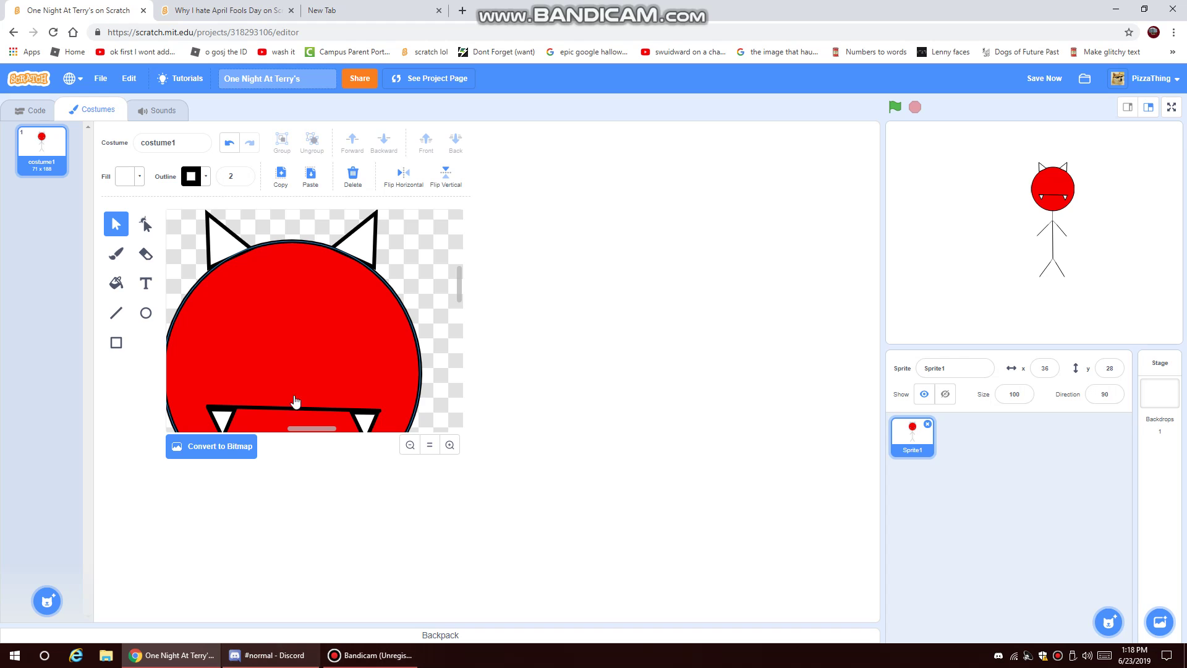
{"action": "key", "text": "ctrl+Tab"}
{"action": "key", "text": "ctrl+shift+Tab"}
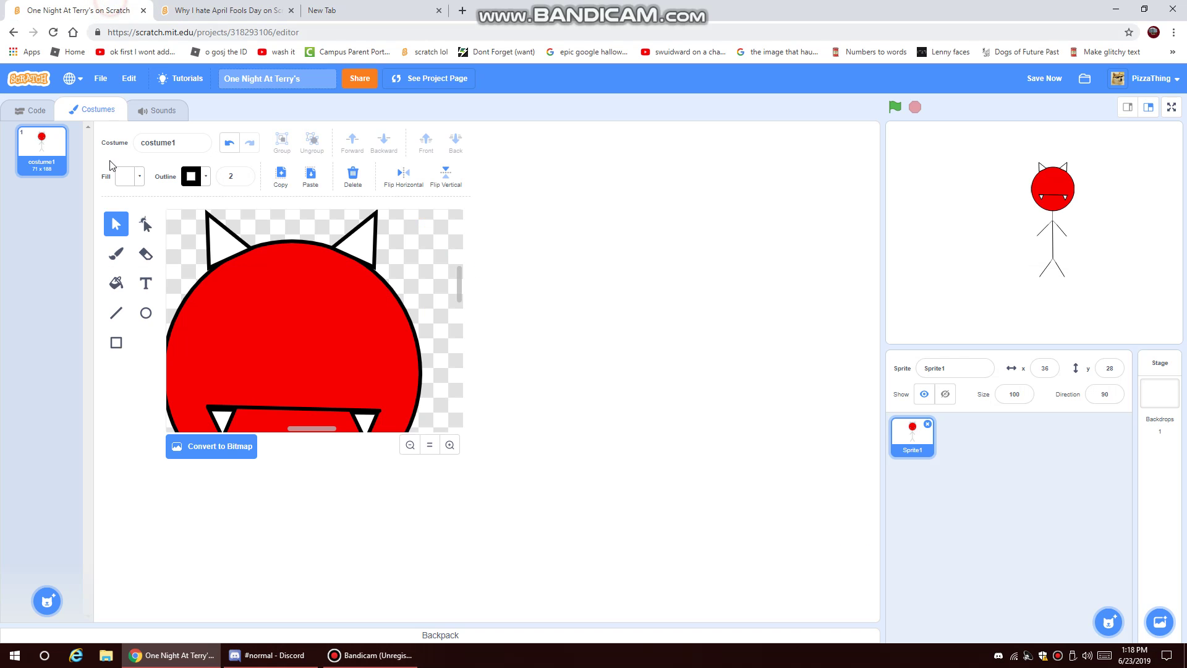
{"action": "left_click", "coordinate": [146, 313]}
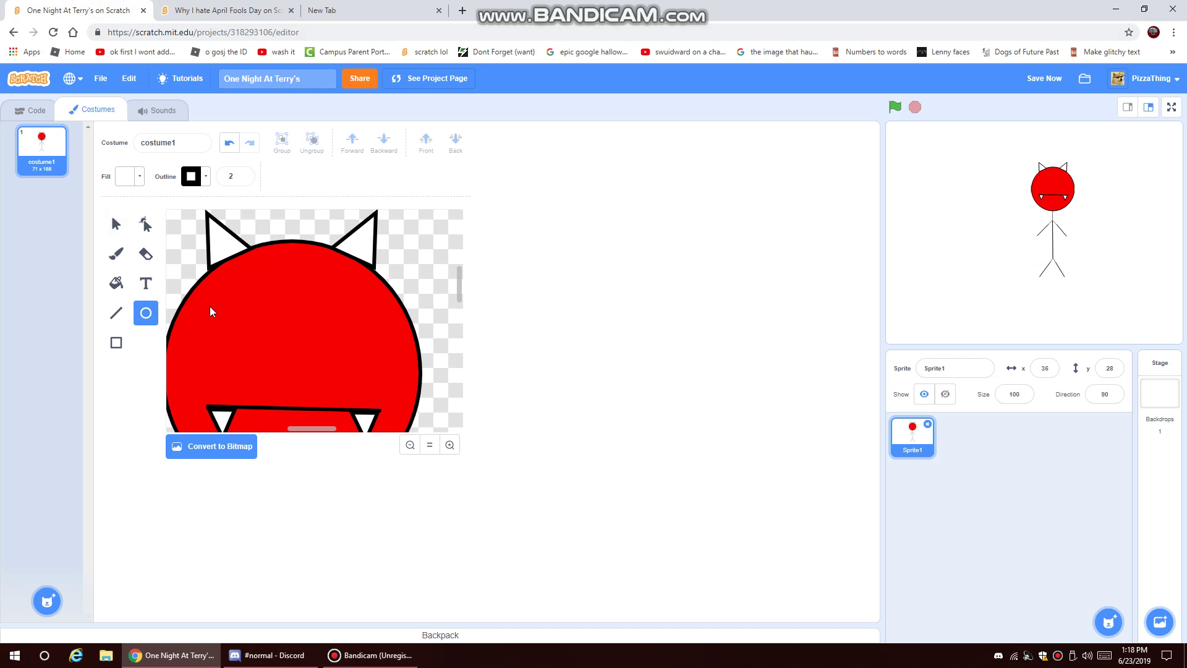
{"action": "left_click_drag", "start_coordinate": [217, 300], "coordinate": [349, 347]}
{"action": "key", "text": "ctrl+c"}
{"action": "key", "text": "ctrl+v"}
{"action": "left_click", "coordinate": [433, 328]}
{"action": "scroll", "coordinate": [433, 328], "scroll_direction": "down", "scroll_amount": 1}
{"action": "scroll", "coordinate": [425, 336], "scroll_direction": "down", "scroll_amount": 1}
{"action": "scroll", "coordinate": [420, 337], "scroll_direction": "up", "scroll_amount": 1}
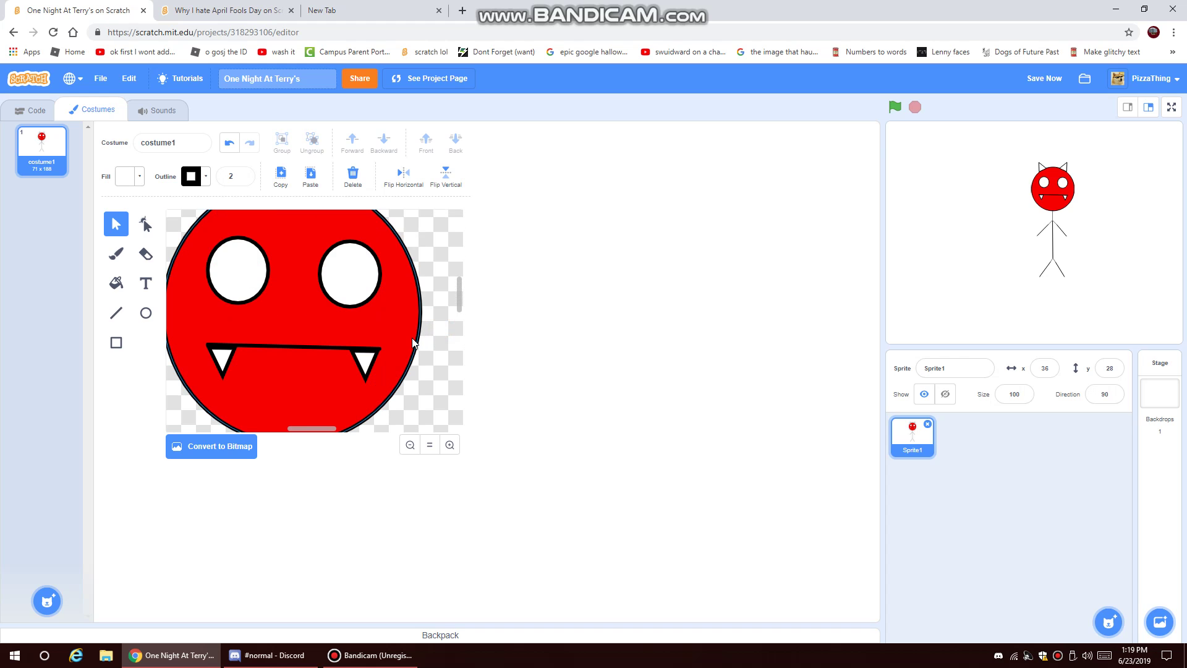
{"action": "scroll", "coordinate": [408, 343], "scroll_direction": "up", "scroll_amount": 2}
{"action": "scroll", "coordinate": [376, 366], "scroll_direction": "down", "scroll_amount": 3}
{"action": "scroll", "coordinate": [346, 352], "scroll_direction": "up", "scroll_amount": 2}
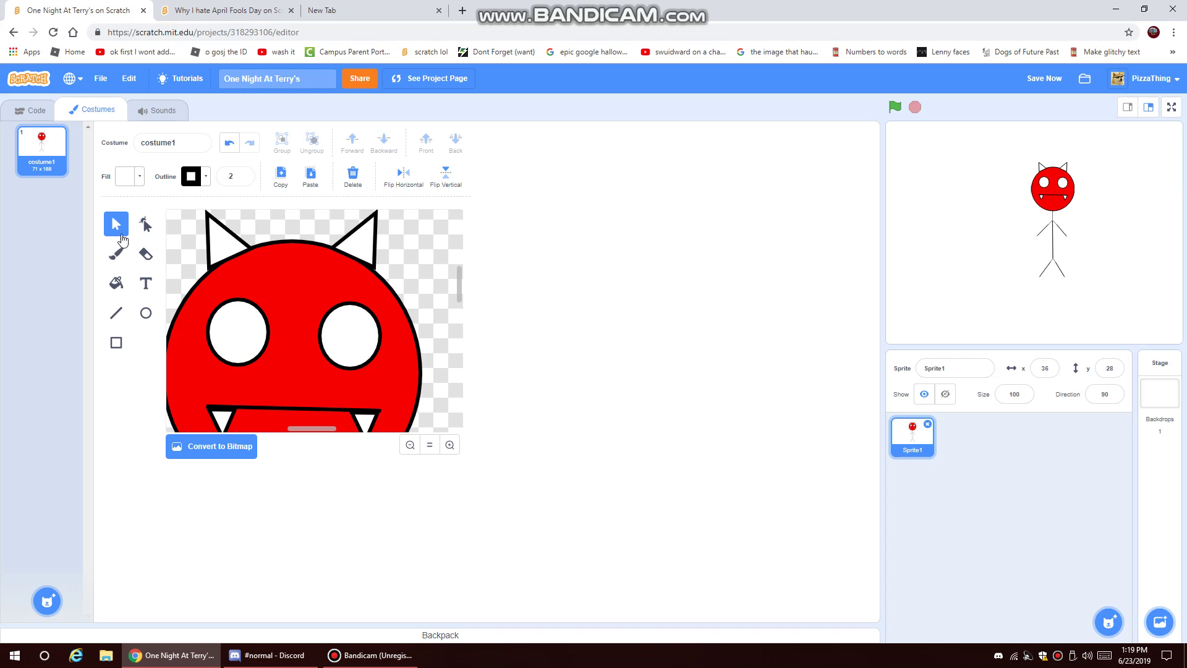
Try to paint black pupils in both eyes with the brush.
{"action": "left_click", "coordinate": [142, 183]}
{"action": "left_click_drag", "start_coordinate": [152, 317], "coordinate": [82, 318]}
{"action": "left_click", "coordinate": [43, 344]}
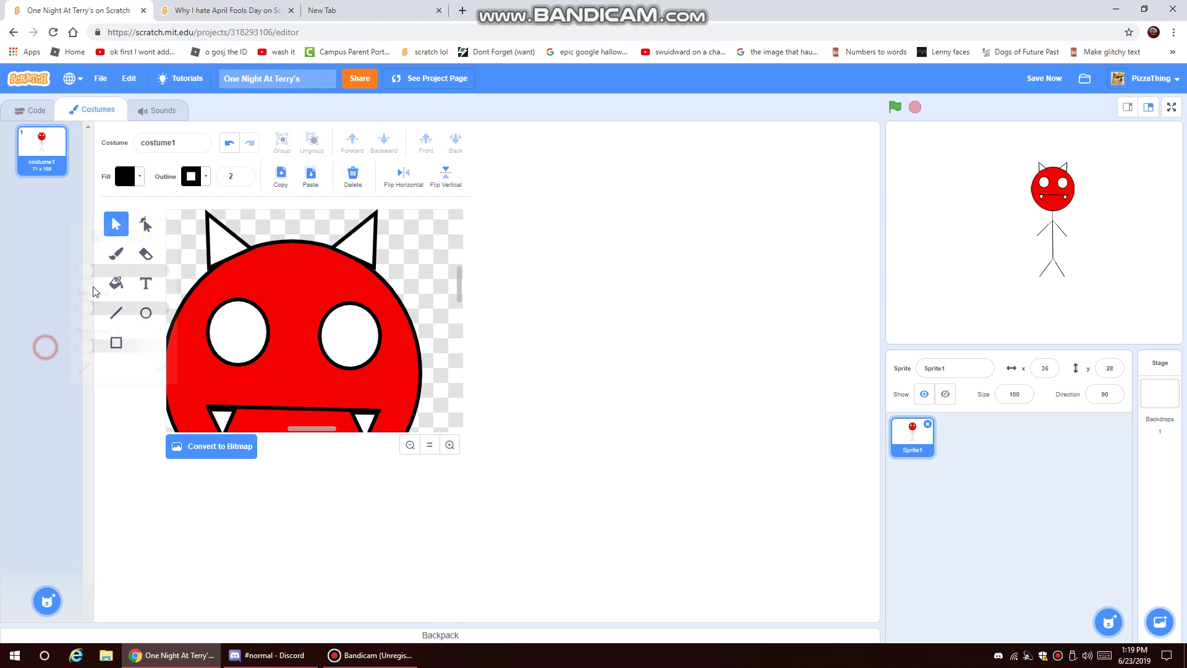
{"action": "left_click", "coordinate": [115, 255]}
{"action": "left_click", "coordinate": [237, 334]}
{"action": "left_click", "coordinate": [347, 336]}
{"action": "left_click", "coordinate": [286, 345]}
{"action": "left_click", "coordinate": [236, 148]}
{"action": "left_click", "coordinate": [237, 149]}
{"action": "left_click", "coordinate": [236, 149]}
{"action": "scroll", "coordinate": [384, 320], "scroll_direction": "down", "scroll_amount": 1}
{"action": "left_click", "coordinate": [436, 365]}
{"action": "left_click", "coordinate": [114, 227]}
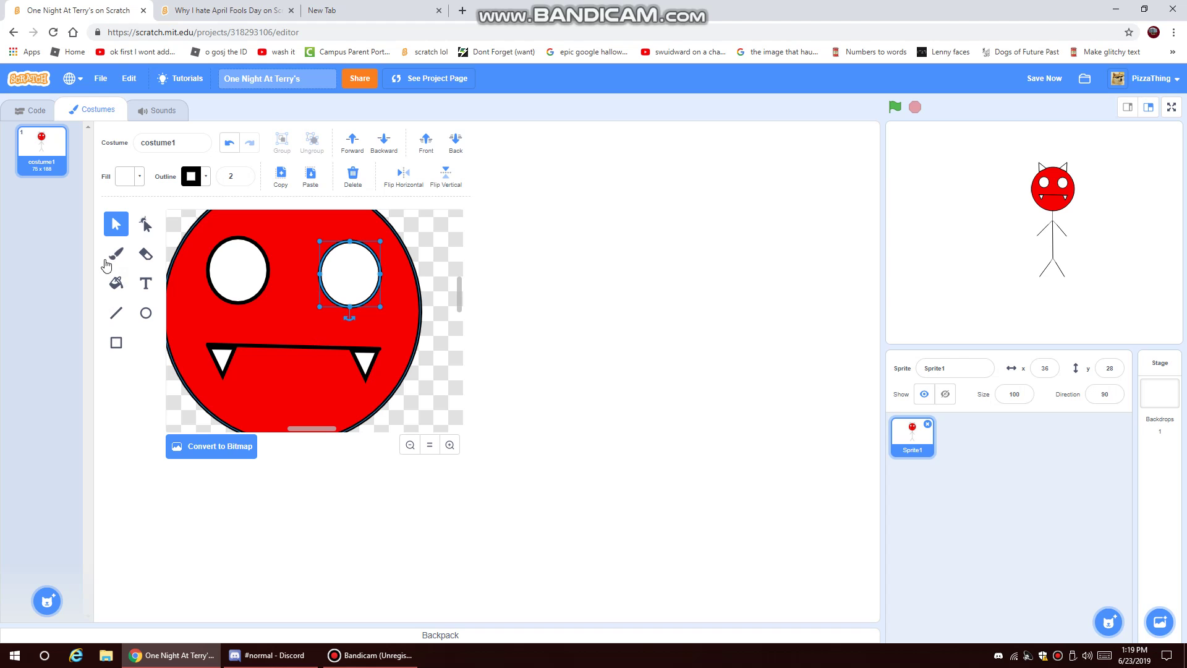
{"action": "left_click", "coordinate": [145, 226]}
{"action": "left_click", "coordinate": [450, 406]}
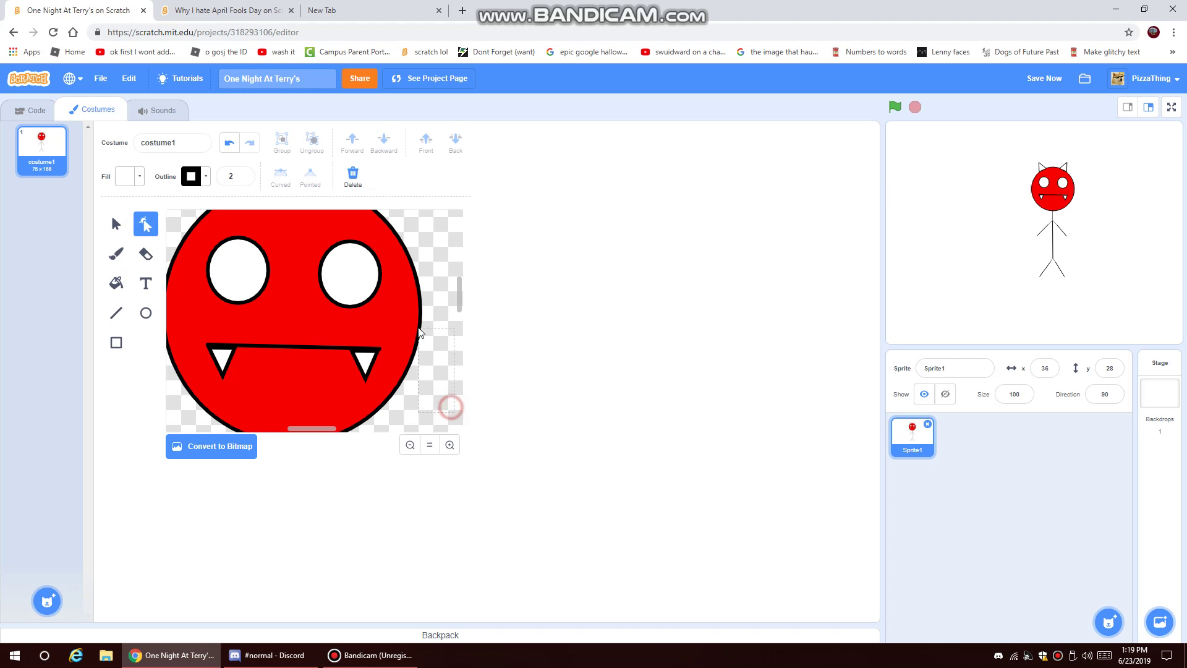
{"action": "scroll", "coordinate": [406, 367], "scroll_direction": "up", "scroll_amount": 2}
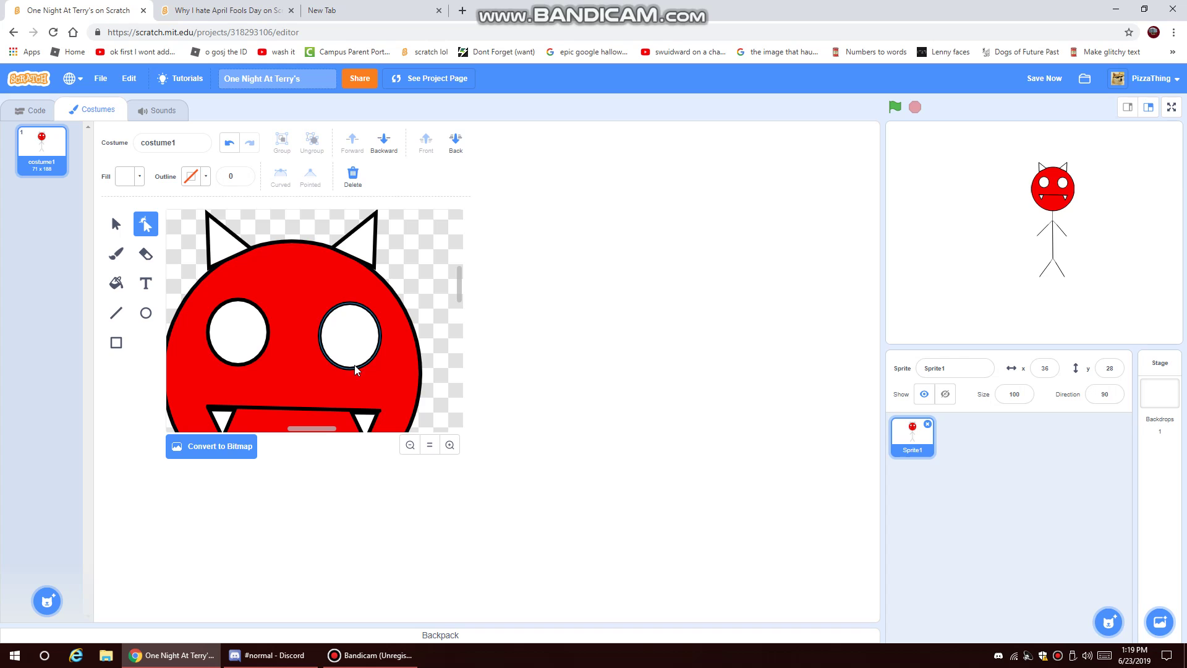
{"action": "left_click", "coordinate": [115, 254]}
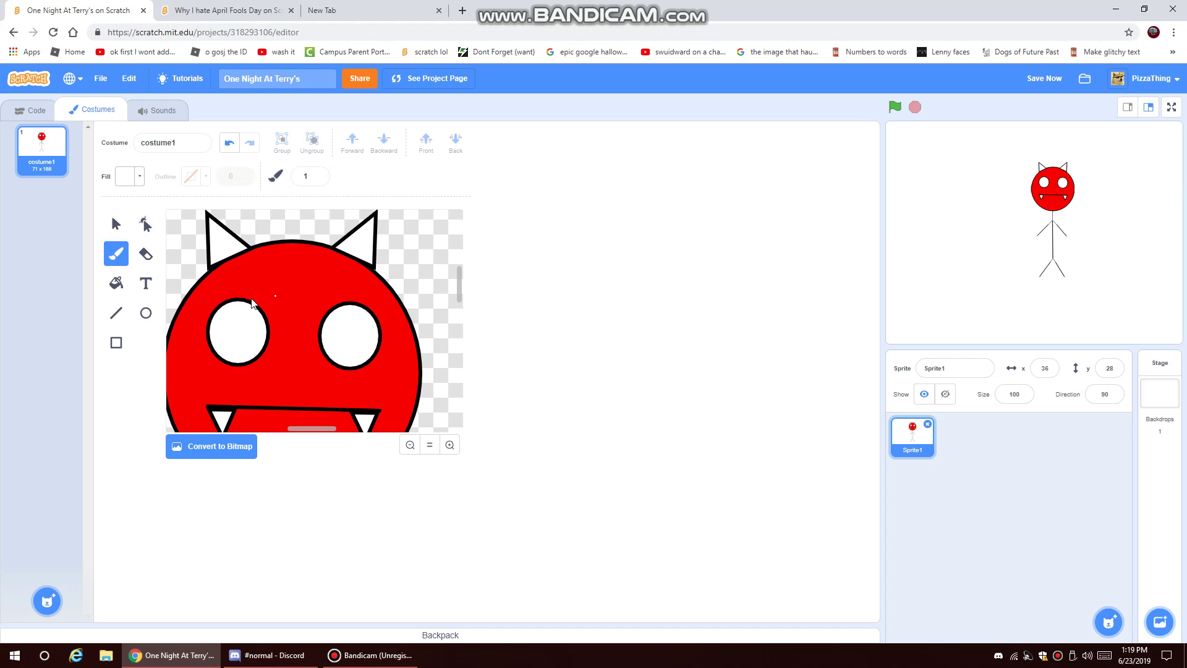
{"action": "scroll", "coordinate": [351, 326], "scroll_direction": "down", "scroll_amount": 5}
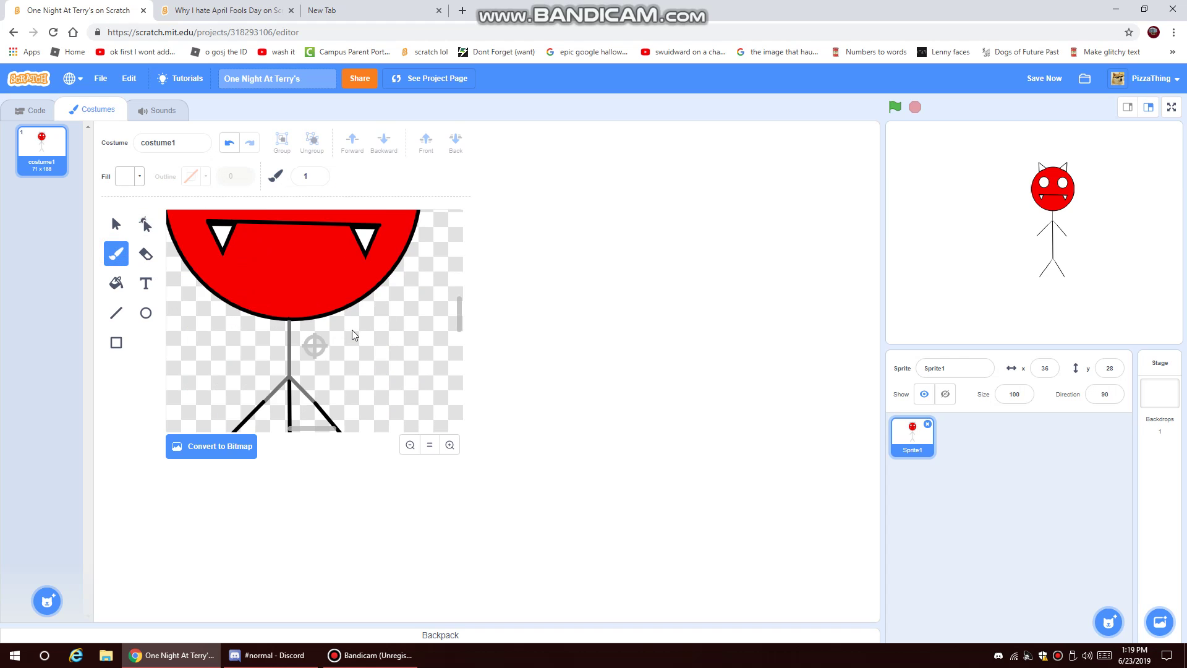
{"action": "scroll", "coordinate": [351, 328], "scroll_direction": "up", "scroll_amount": 5}
Nudge both white eyes slightly inward toward the centre of the face.
{"action": "left_click", "coordinate": [115, 224]}
{"action": "left_click_drag", "start_coordinate": [233, 328], "coordinate": [238, 331]}
{"action": "left_click", "coordinate": [439, 397]}
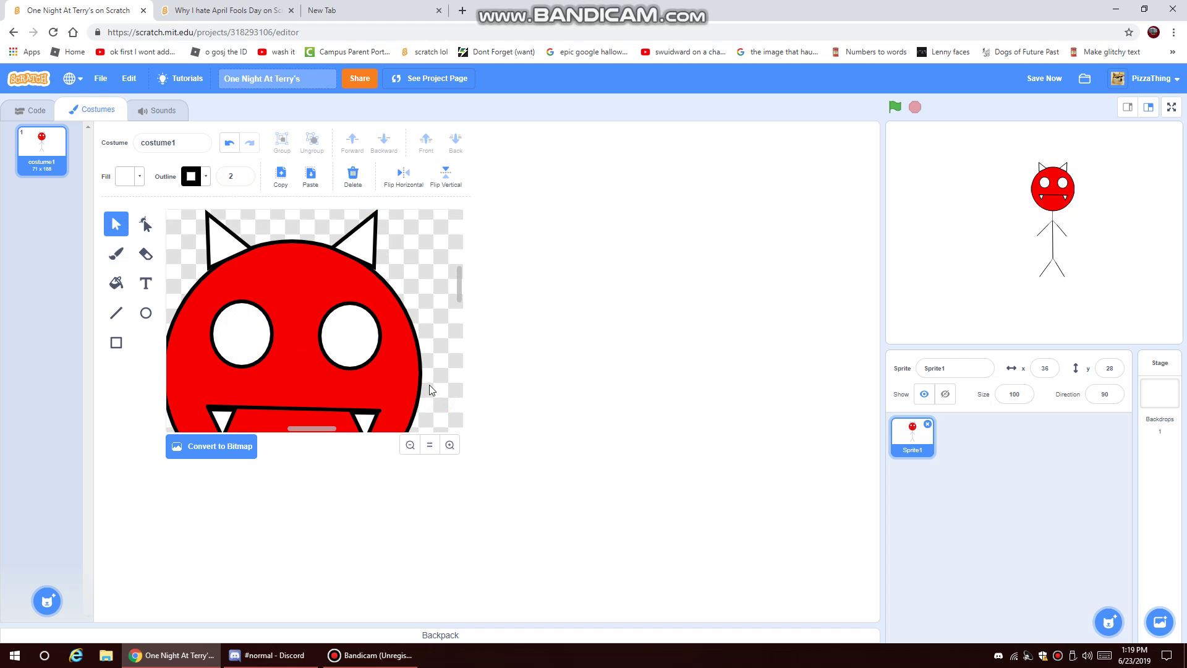
{"action": "scroll", "coordinate": [427, 386], "scroll_direction": "down", "scroll_amount": 4}
{"action": "scroll", "coordinate": [395, 365], "scroll_direction": "up", "scroll_amount": 3}
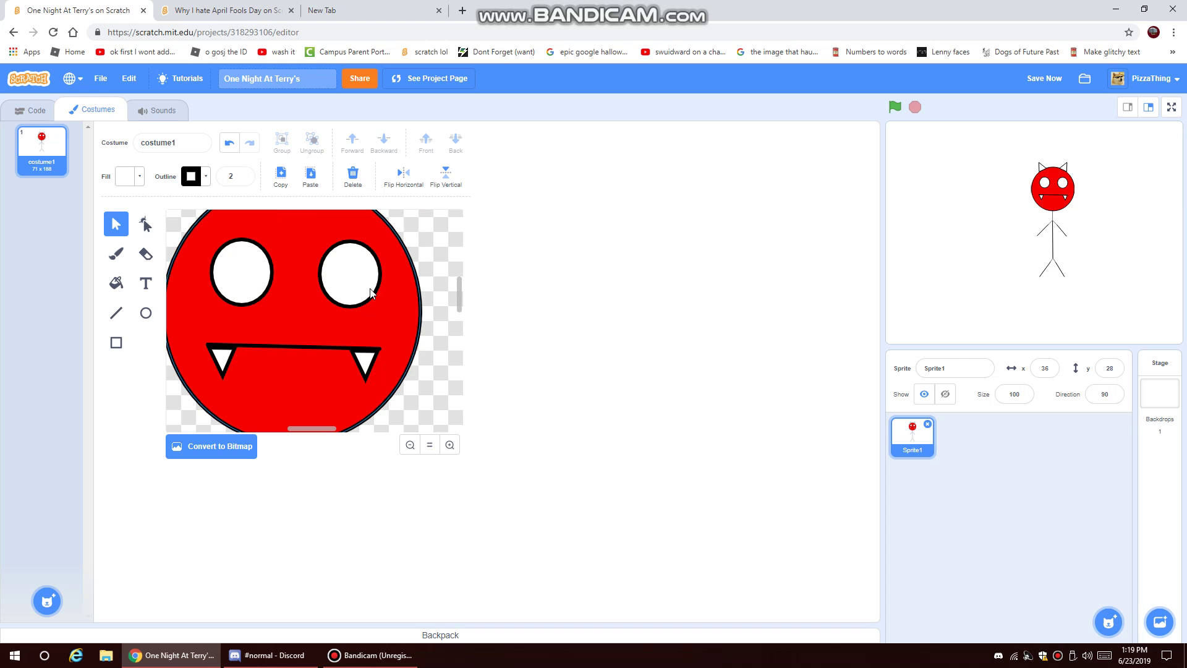
{"action": "scroll", "coordinate": [433, 340], "scroll_direction": "down", "scroll_amount": 3}
{"action": "scroll", "coordinate": [358, 372], "scroll_direction": "up", "scroll_amount": 3}
{"action": "scroll", "coordinate": [424, 424], "scroll_direction": "down", "scroll_amount": 3}
Draw a short black horizontal line of width 2 across the grey neck just below the head.
{"action": "left_click", "coordinate": [449, 444]}
{"action": "scroll", "coordinate": [407, 385], "scroll_direction": "up", "scroll_amount": 2}
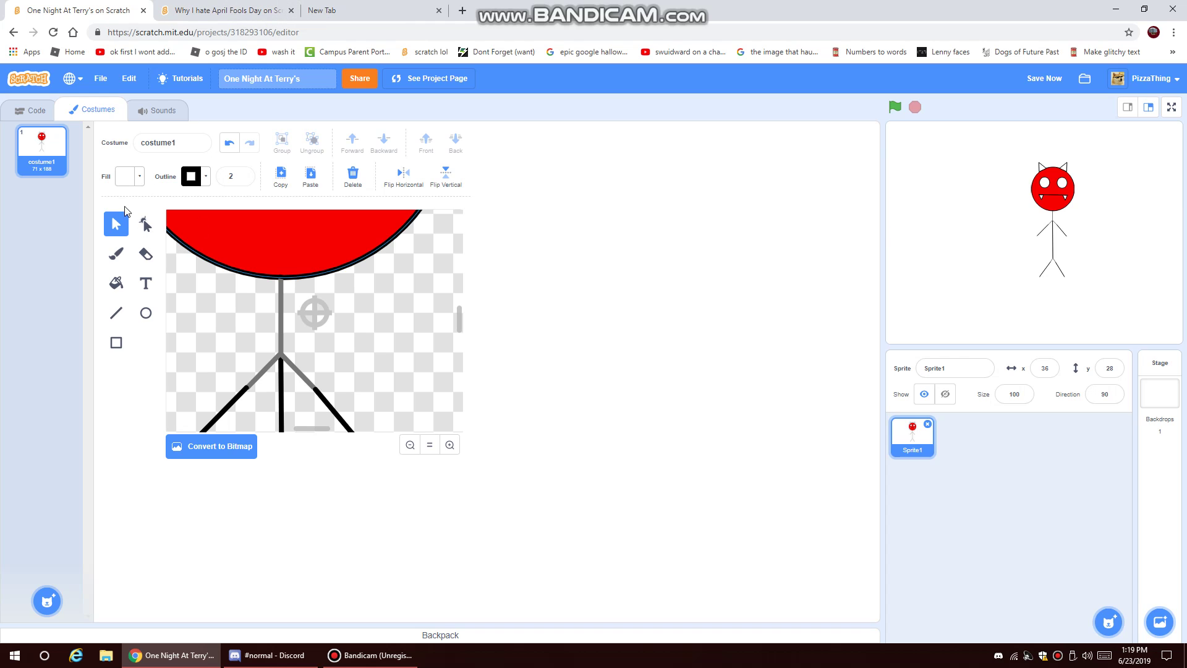
{"action": "left_click", "coordinate": [115, 253]}
{"action": "left_click", "coordinate": [128, 176]}
{"action": "left_click_drag", "start_coordinate": [157, 297], "coordinate": [3, 336]}
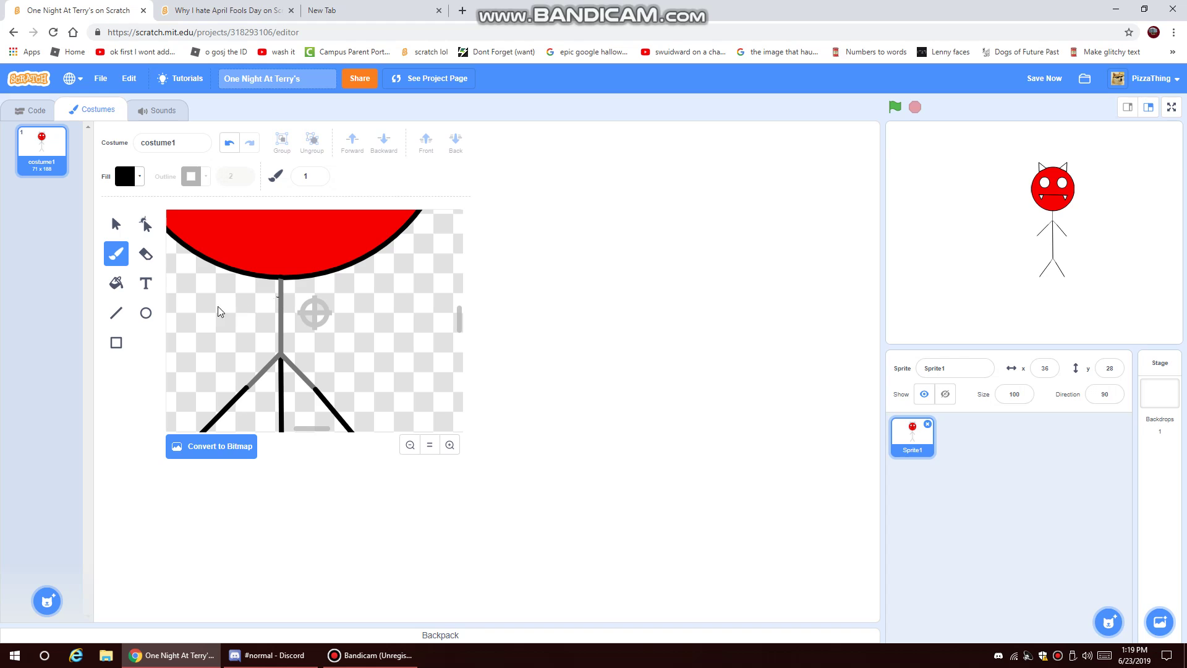
{"action": "left_click", "coordinate": [115, 312]}
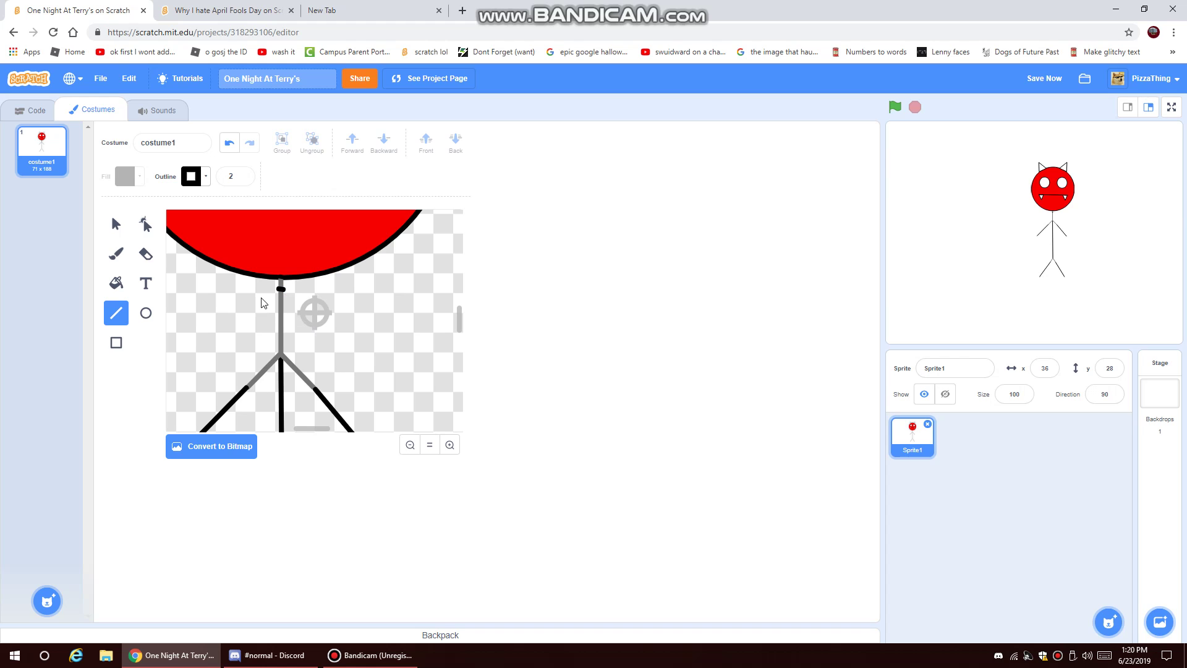
{"action": "left_click", "coordinate": [115, 223]}
{"action": "left_click", "coordinate": [281, 289]}
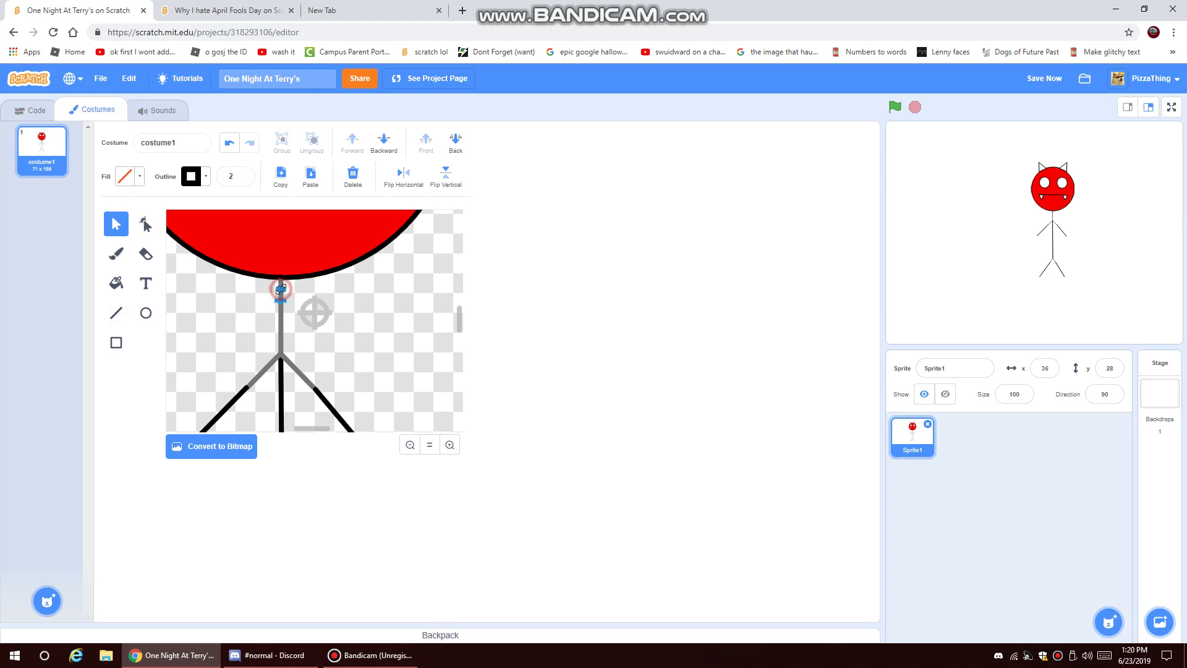
{"action": "left_click", "coordinate": [302, 313]}
Try to continue a column of short black stripes down the full length of the grey neck.
{"action": "left_click", "coordinate": [450, 445]}
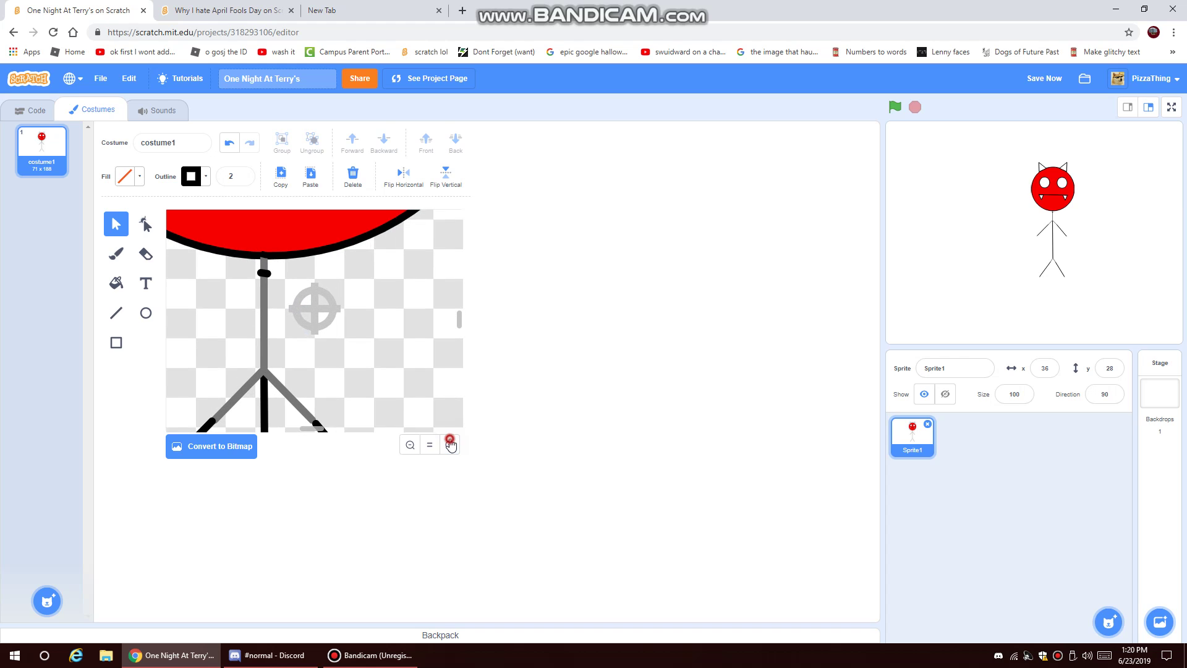
{"action": "left_click", "coordinate": [115, 254]}
{"action": "left_click", "coordinate": [140, 178]}
{"action": "left_click", "coordinate": [96, 384]}
{"action": "left_click", "coordinate": [116, 312]}
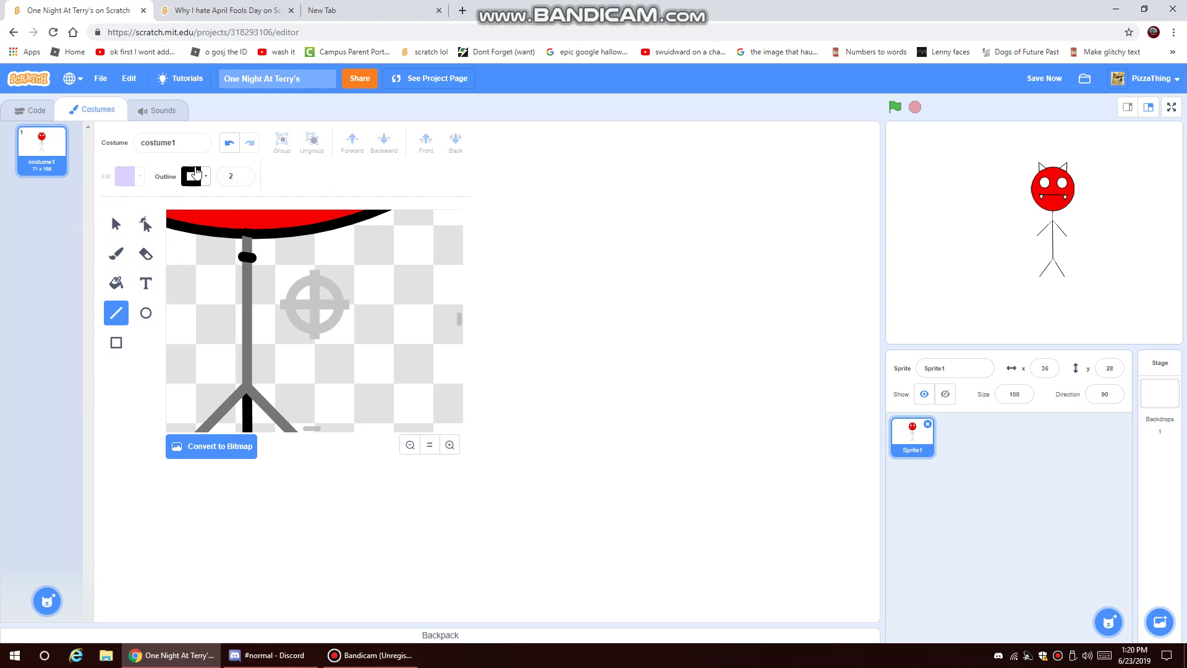
{"action": "left_click_drag", "start_coordinate": [241, 278], "coordinate": [252, 299]}
{"action": "mouse_move", "coordinate": [241, 316]}
{"action": "left_mouse_down"}
{"action": "mouse_move", "coordinate": [253, 317]}
{"action": "mouse_move", "coordinate": [248, 334]}
{"action": "left_mouse_up"}
{"action": "key", "text": "ctrl+z"}
{"action": "left_click_drag", "start_coordinate": [240, 334], "coordinate": [253, 334]}
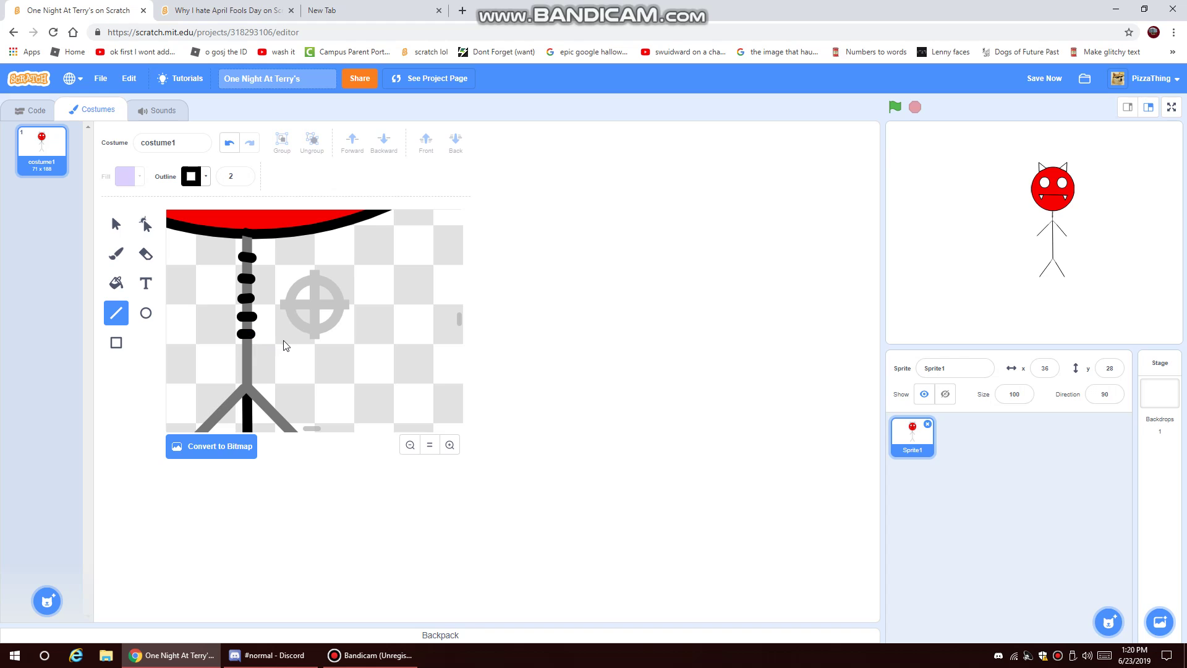
{"action": "scroll", "coordinate": [265, 327], "scroll_direction": "down", "scroll_amount": 2}
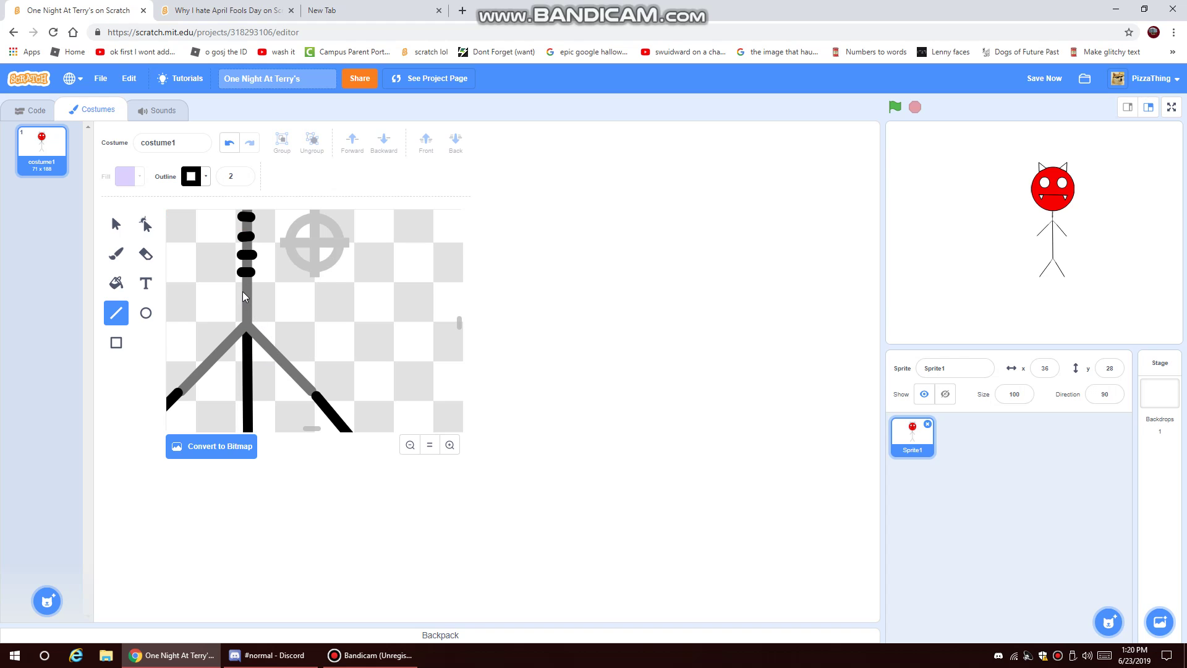
{"action": "mouse_move", "coordinate": [241, 290]}
{"action": "left_mouse_down"}
{"action": "mouse_move", "coordinate": [253, 290]}
{"action": "mouse_move", "coordinate": [253, 307]}
{"action": "left_mouse_up"}
{"action": "left_click", "coordinate": [241, 306]}
{"action": "scroll", "coordinate": [281, 332], "scroll_direction": "up", "scroll_amount": 2}
{"action": "scroll", "coordinate": [281, 337], "scroll_direction": "up", "scroll_amount": 2}
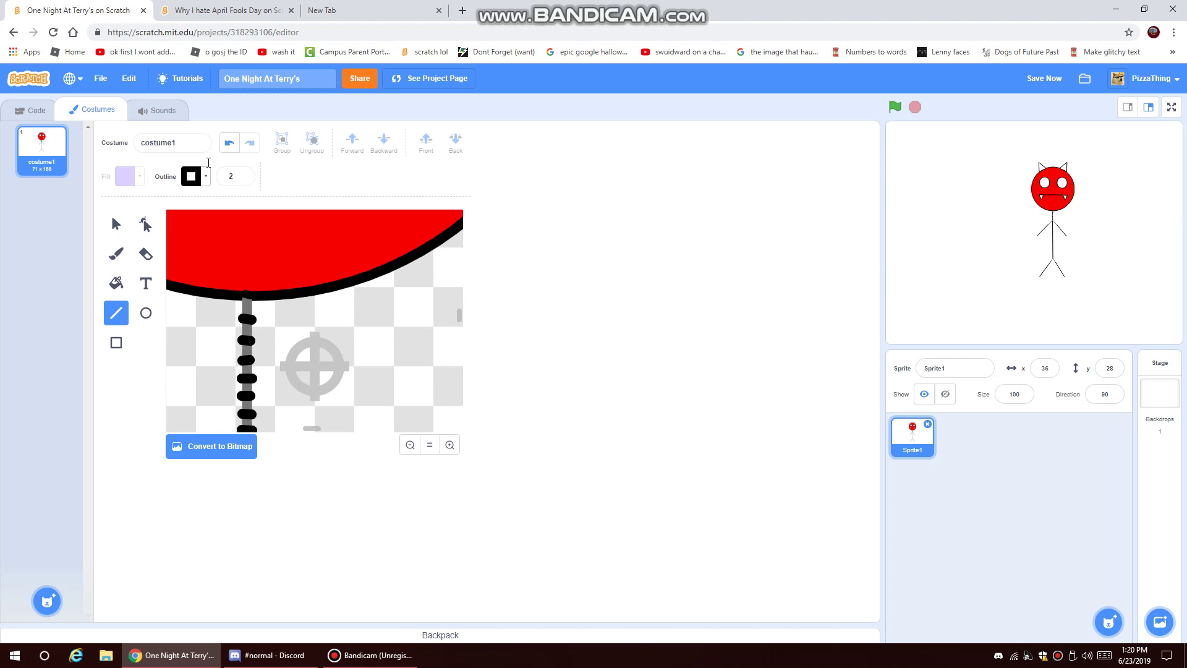
Undo the added neck stripes, keeping only the first one just below the head.
{"action": "left_click", "coordinate": [229, 142]}
{"action": "left_click", "coordinate": [229, 143]}
{"action": "left_click", "coordinate": [229, 143]}
{"action": "left_click", "coordinate": [228, 143]}
{"action": "left_click", "coordinate": [228, 143]}
{"action": "left_click", "coordinate": [229, 143]}
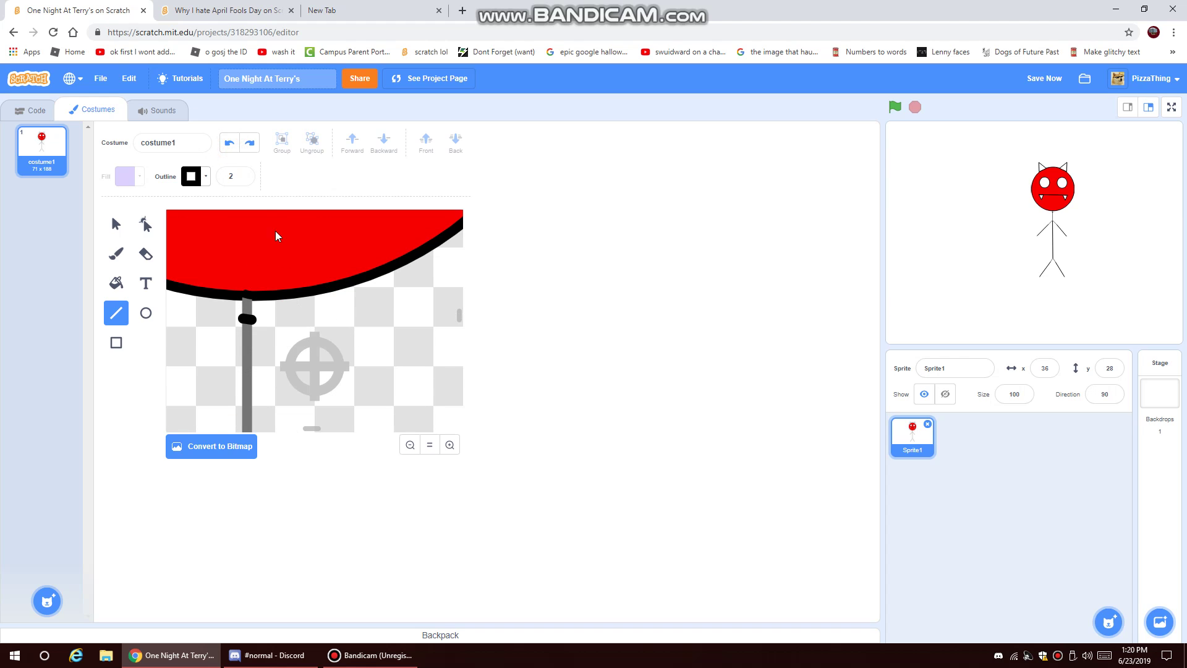
Draw short black bands across the bottom of the grey neck and across the grey part of both arms.
{"action": "scroll", "coordinate": [288, 340], "scroll_direction": "down", "scroll_amount": 2}
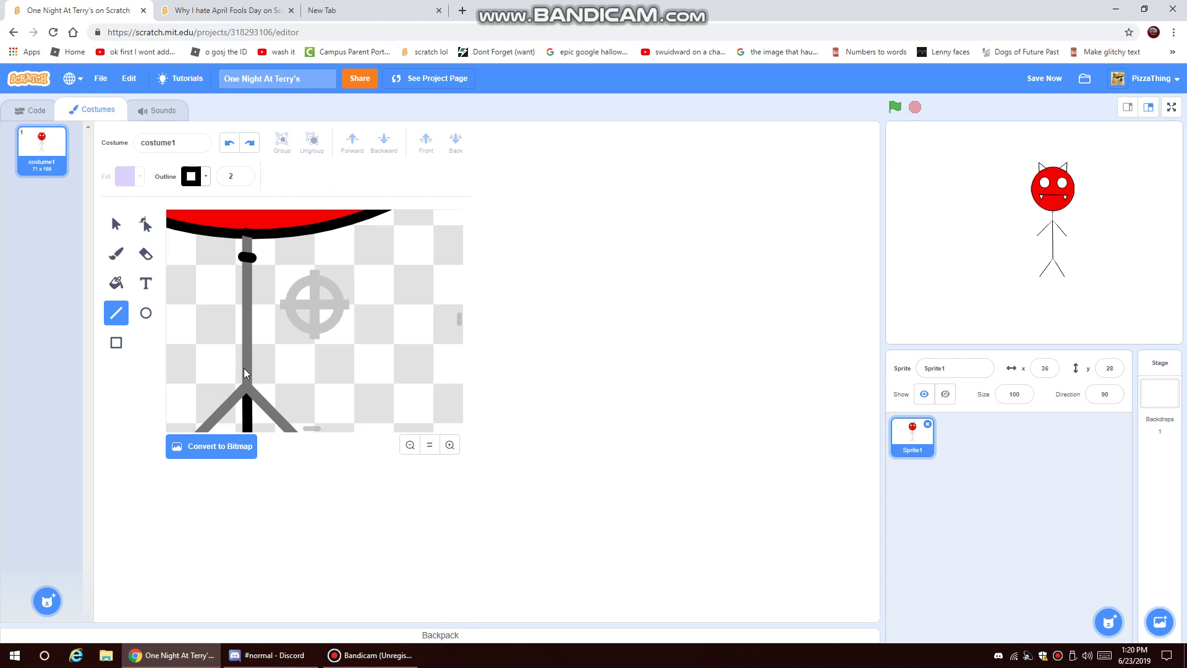
{"action": "left_click_drag", "start_coordinate": [239, 364], "coordinate": [254, 363]}
{"action": "scroll", "coordinate": [322, 353], "scroll_direction": "down", "scroll_amount": 2}
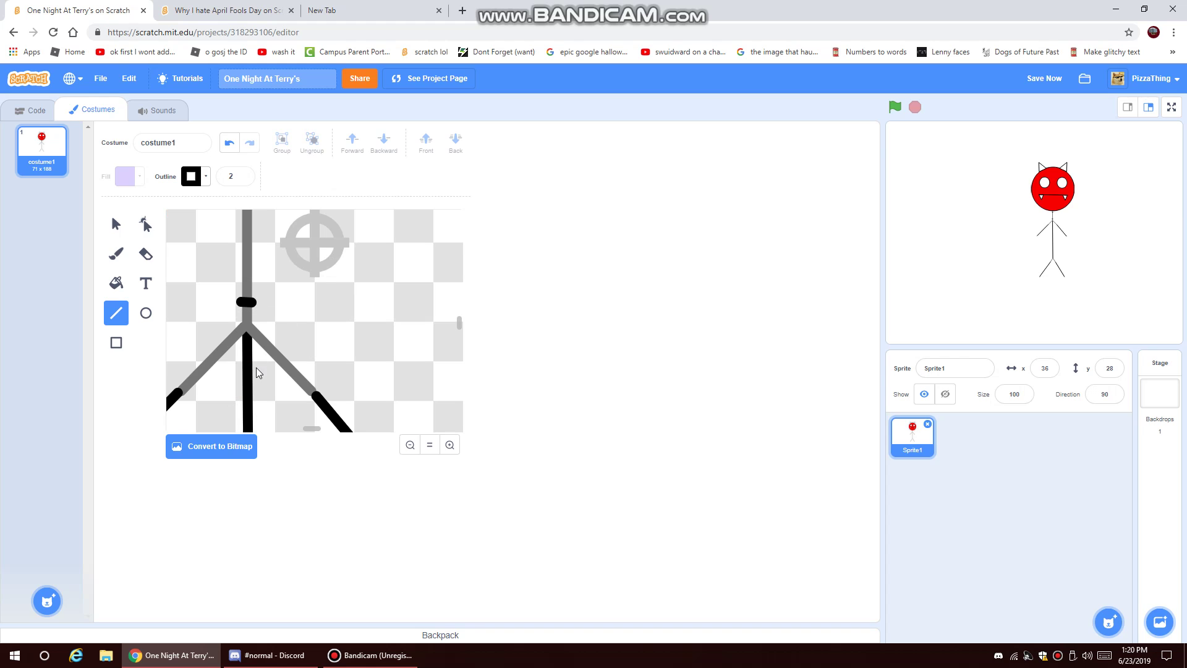
{"action": "left_click_drag", "start_coordinate": [283, 357], "coordinate": [281, 369]}
{"action": "left_click_drag", "start_coordinate": [200, 357], "coordinate": [214, 370]}
Draw a short black band across the grey upper part of each leg.
{"action": "scroll", "coordinate": [250, 367], "scroll_direction": "down", "scroll_amount": 4}
{"action": "scroll", "coordinate": [253, 362], "scroll_direction": "down", "scroll_amount": 12}
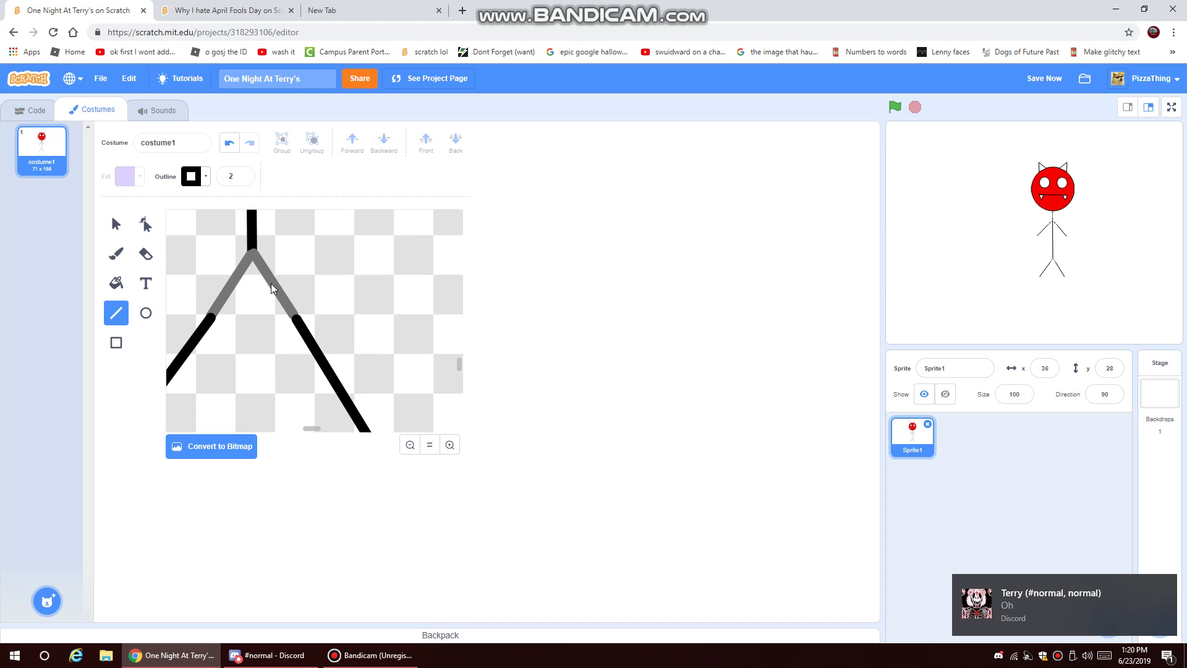
{"action": "mouse_move", "coordinate": [266, 287]}
{"action": "left_mouse_down"}
{"action": "mouse_move", "coordinate": [281, 282]}
{"action": "mouse_move", "coordinate": [233, 285]}
{"action": "left_mouse_up"}
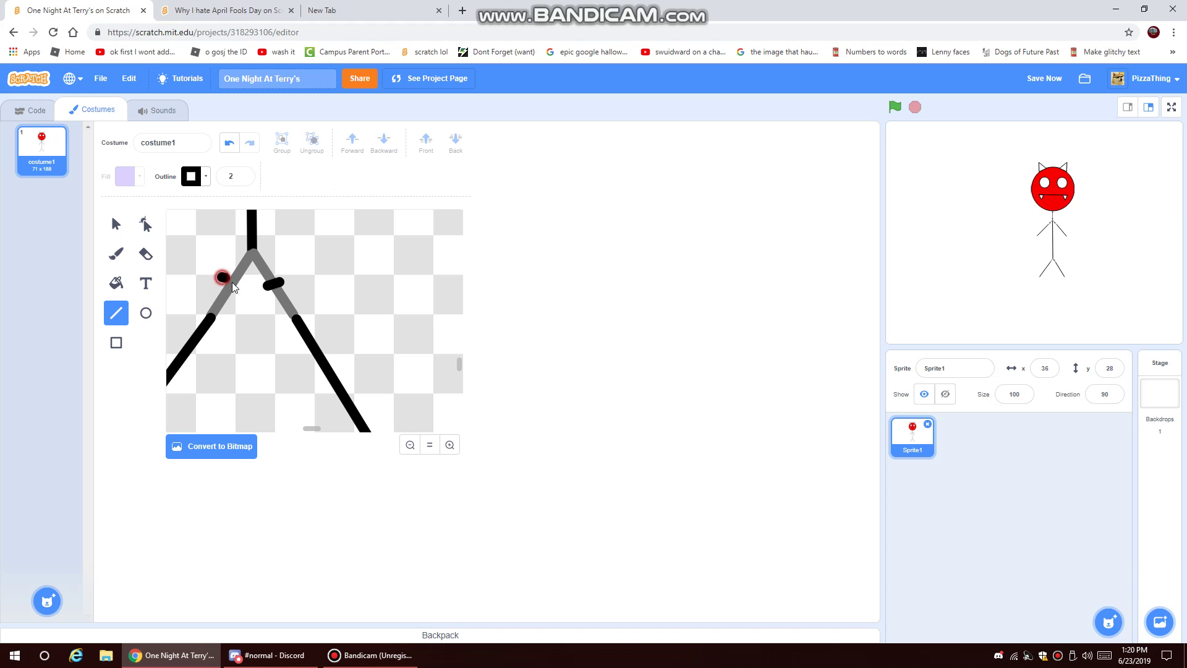
Look over the drawn figure from the horns and face down to the neck.
{"action": "left_click", "coordinate": [429, 444]}
{"action": "left_click", "coordinate": [441, 442]}
{"action": "left_click", "coordinate": [441, 442]}
{"action": "left_click", "coordinate": [442, 442]}
{"action": "left_click", "coordinate": [442, 443]}
{"action": "left_click", "coordinate": [442, 443]}
{"action": "left_click", "coordinate": [442, 444]}
{"action": "left_click", "coordinate": [442, 444]}
{"action": "scroll", "coordinate": [399, 391], "scroll_direction": "up", "scroll_amount": 3}
{"action": "scroll", "coordinate": [399, 391], "scroll_direction": "up", "scroll_amount": 2}
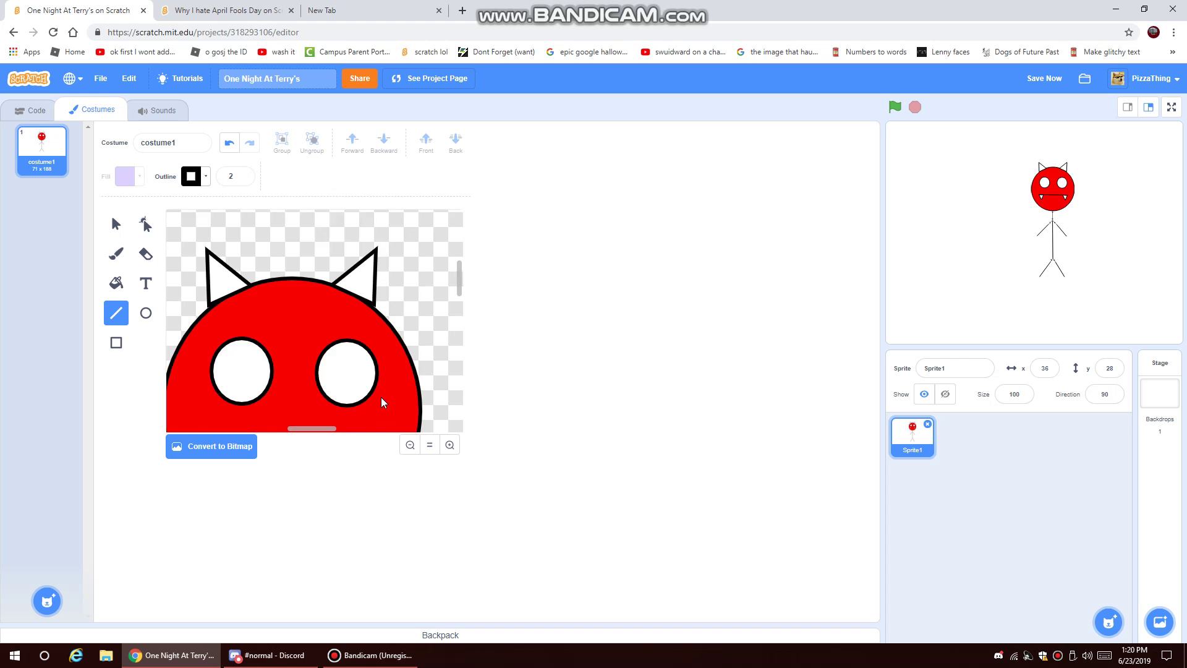
{"action": "scroll", "coordinate": [380, 397], "scroll_direction": "down", "scroll_amount": 8}
{"action": "scroll", "coordinate": [391, 403], "scroll_direction": "down", "scroll_amount": 1}
{"action": "scroll", "coordinate": [408, 407], "scroll_direction": "up", "scroll_amount": 8}
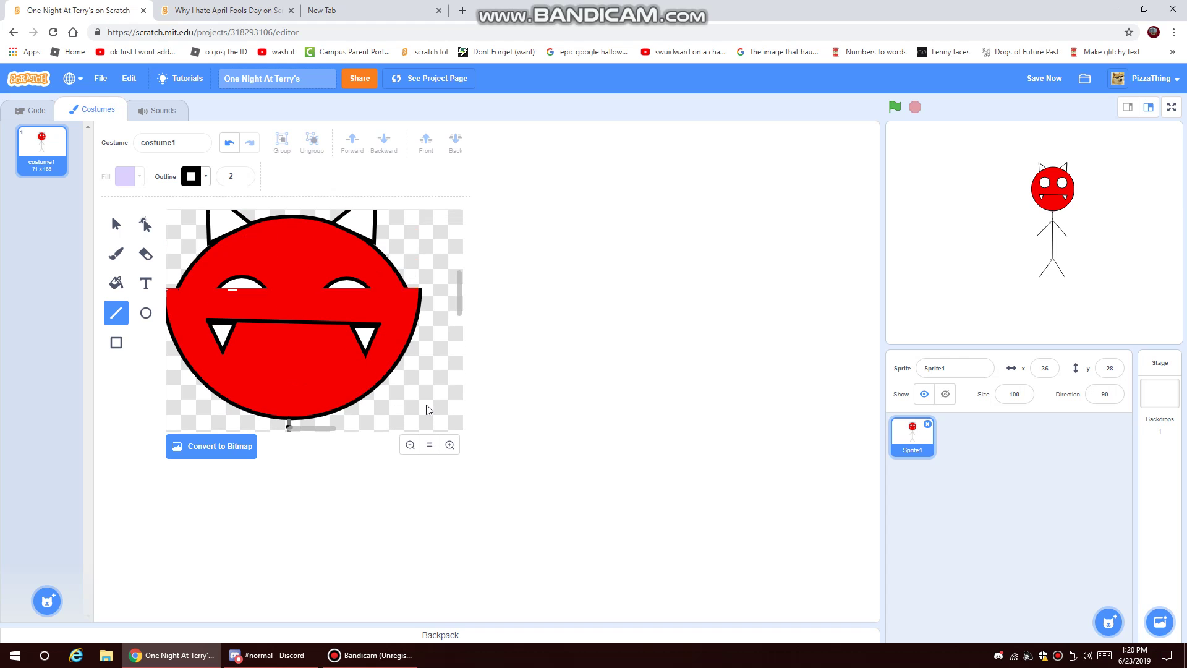
{"action": "scroll", "coordinate": [413, 413], "scroll_direction": "up", "scroll_amount": 2}
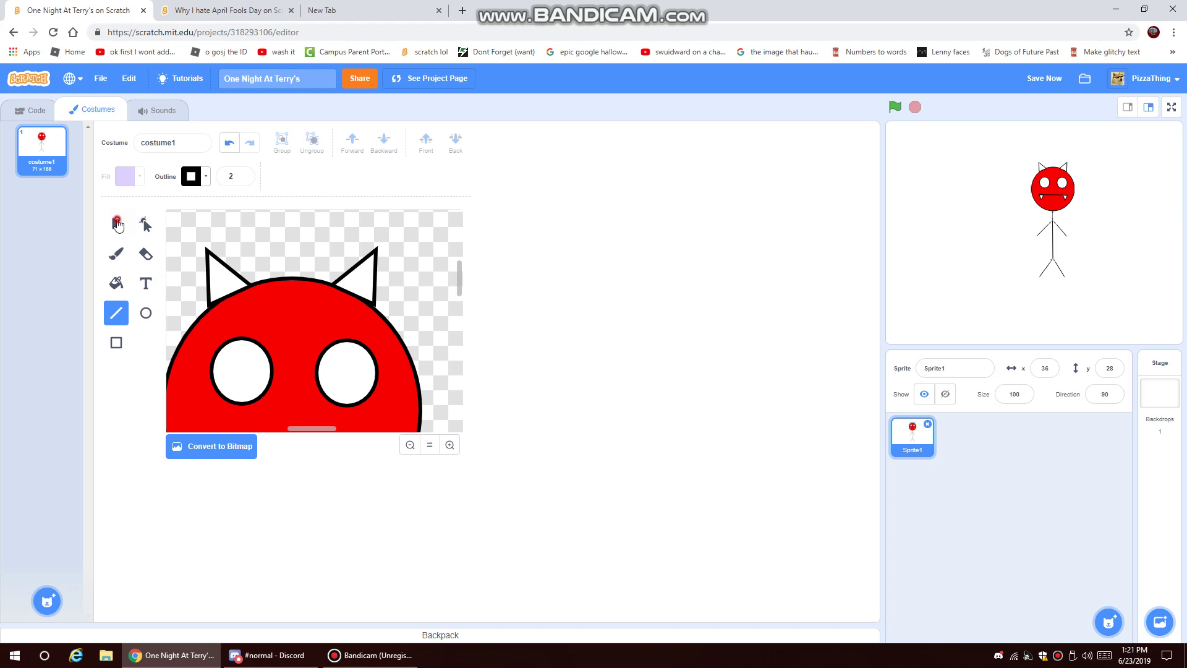
Paint a thin black curve with brush size 1 across the upper-left of the head, outlining a patch beneath the left horn.
{"action": "left_click", "coordinate": [115, 223]}
{"action": "left_click", "coordinate": [117, 255]}
{"action": "left_click", "coordinate": [126, 177]}
{"action": "left_click_drag", "start_coordinate": [162, 295], "coordinate": [2, 357]}
{"action": "left_click", "coordinate": [2, 357]}
{"action": "mouse_move", "coordinate": [265, 282]}
{"action": "left_mouse_down"}
{"action": "mouse_move", "coordinate": [247, 312]}
{"action": "mouse_move", "coordinate": [198, 332]}
{"action": "left_mouse_up"}
{"action": "left_click", "coordinate": [276, 353]}
Set the fill colour to the grey sampled from the upper part of the figure's arm.
{"action": "left_click", "coordinate": [449, 445]}
{"action": "left_click", "coordinate": [449, 444]}
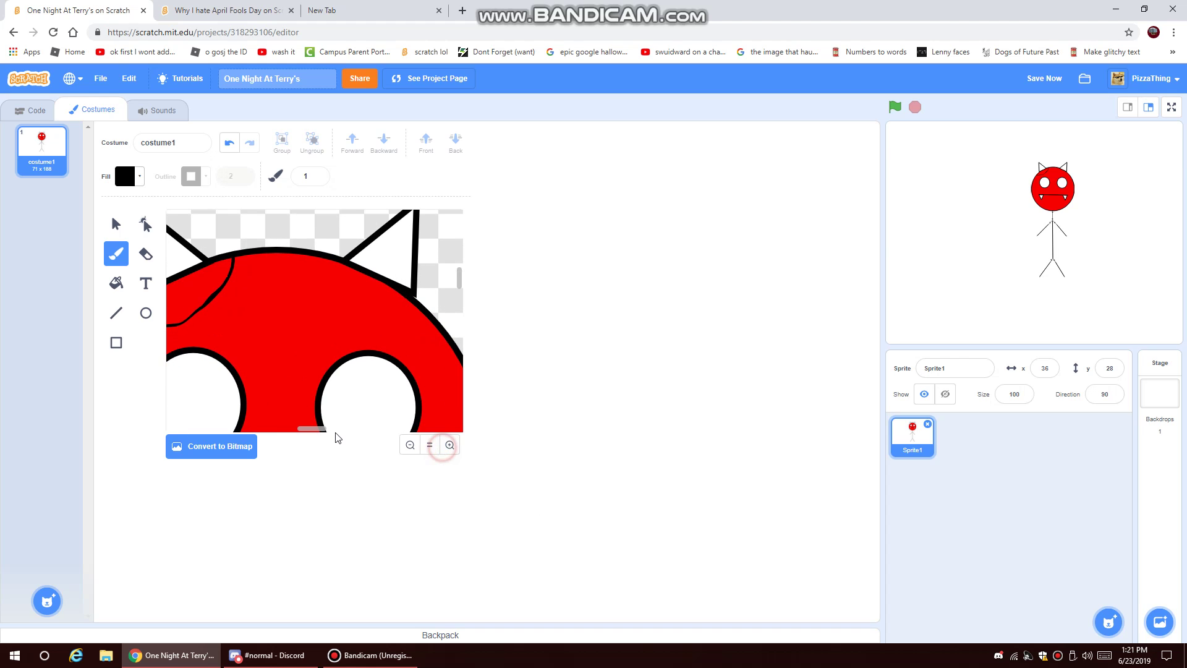
{"action": "left_click_drag", "start_coordinate": [321, 433], "coordinate": [302, 431]}
{"action": "left_click", "coordinate": [146, 283]}
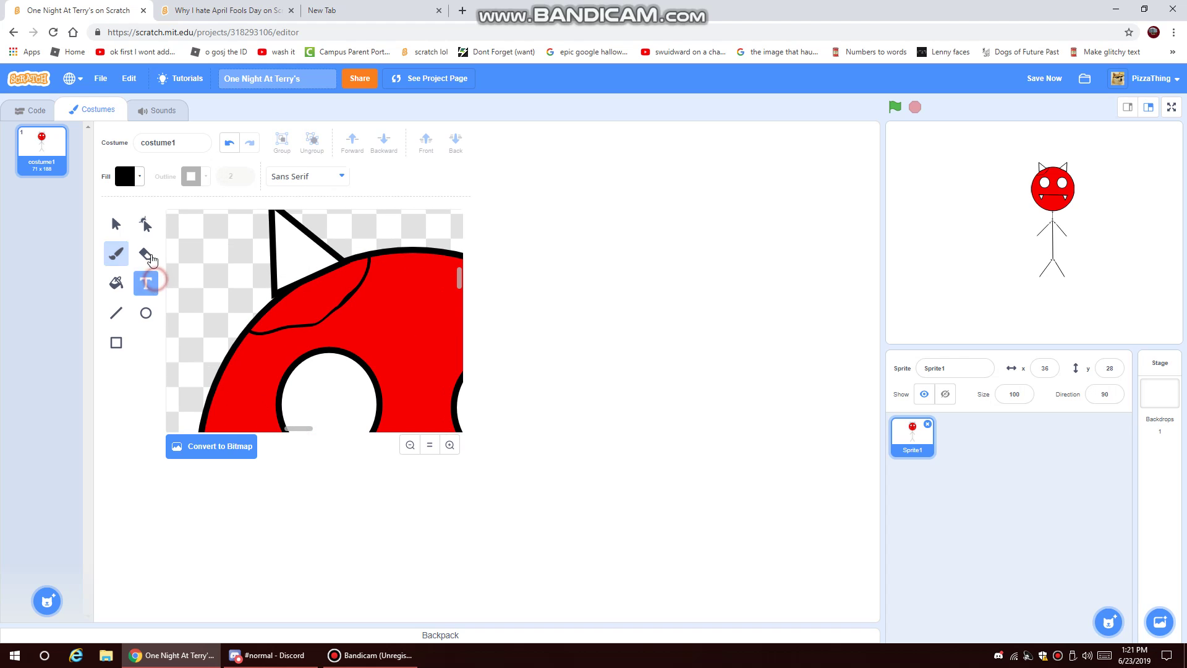
{"action": "left_click", "coordinate": [141, 180]}
{"action": "scroll", "coordinate": [194, 303], "scroll_direction": "down", "scroll_amount": 5}
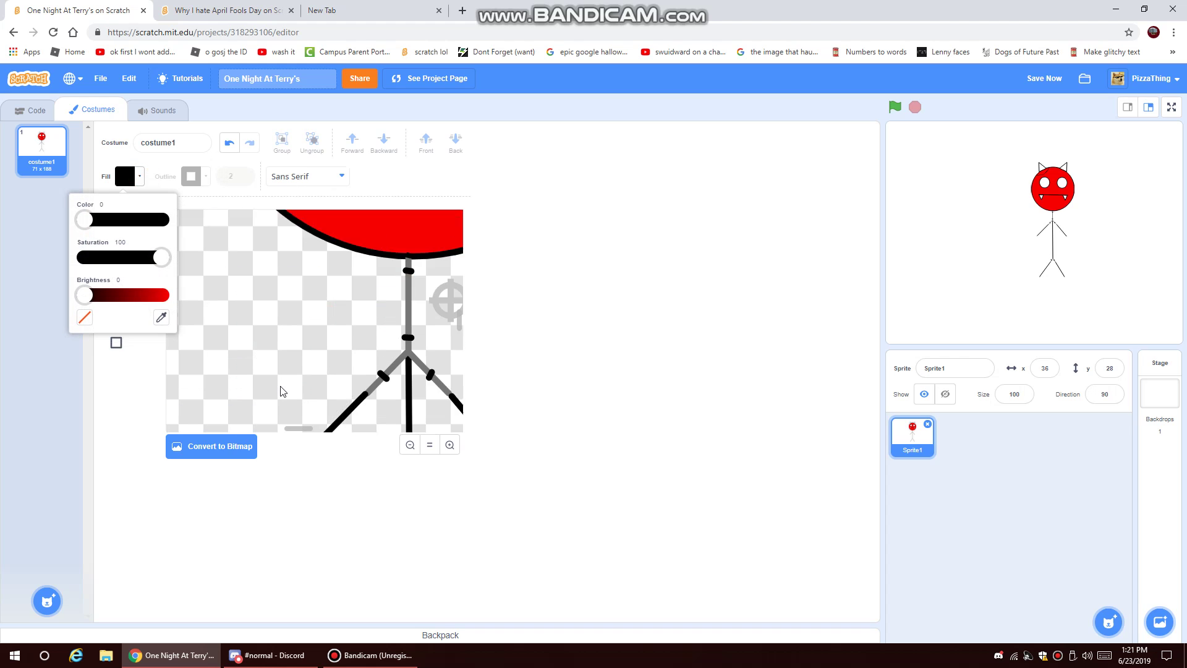
{"action": "left_click", "coordinate": [161, 317]}
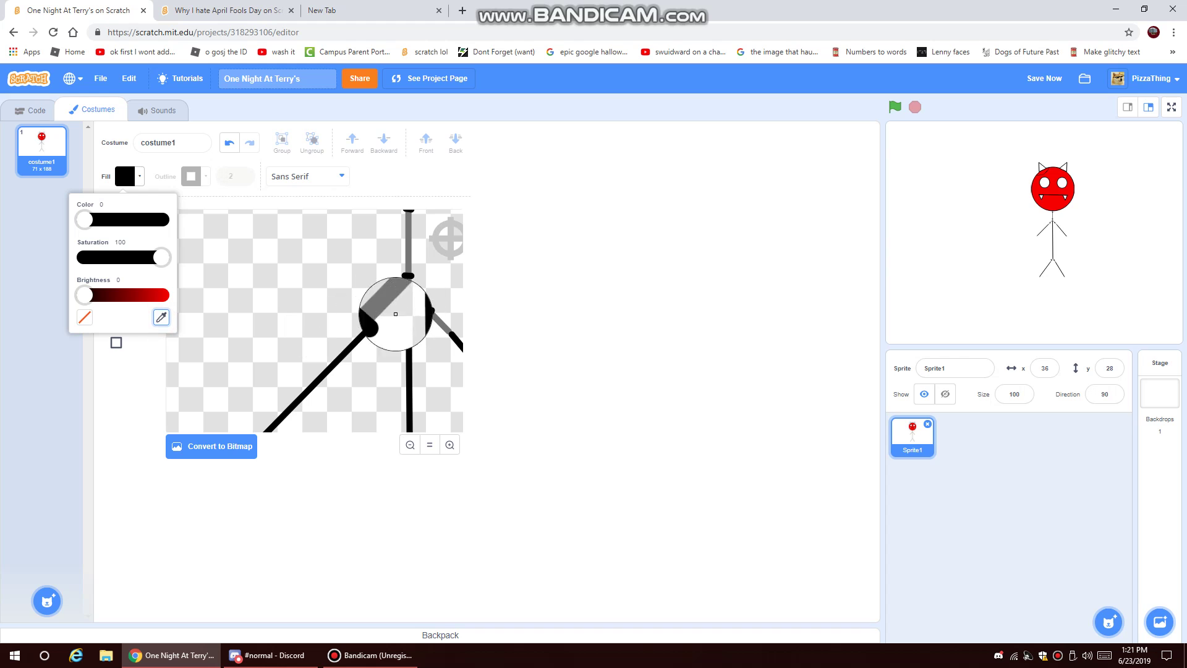
{"action": "left_click", "coordinate": [373, 322]}
Try to fill the outlined patch beneath the left horn with the sampled grey.
{"action": "scroll", "coordinate": [423, 352], "scroll_direction": "up", "scroll_amount": 5}
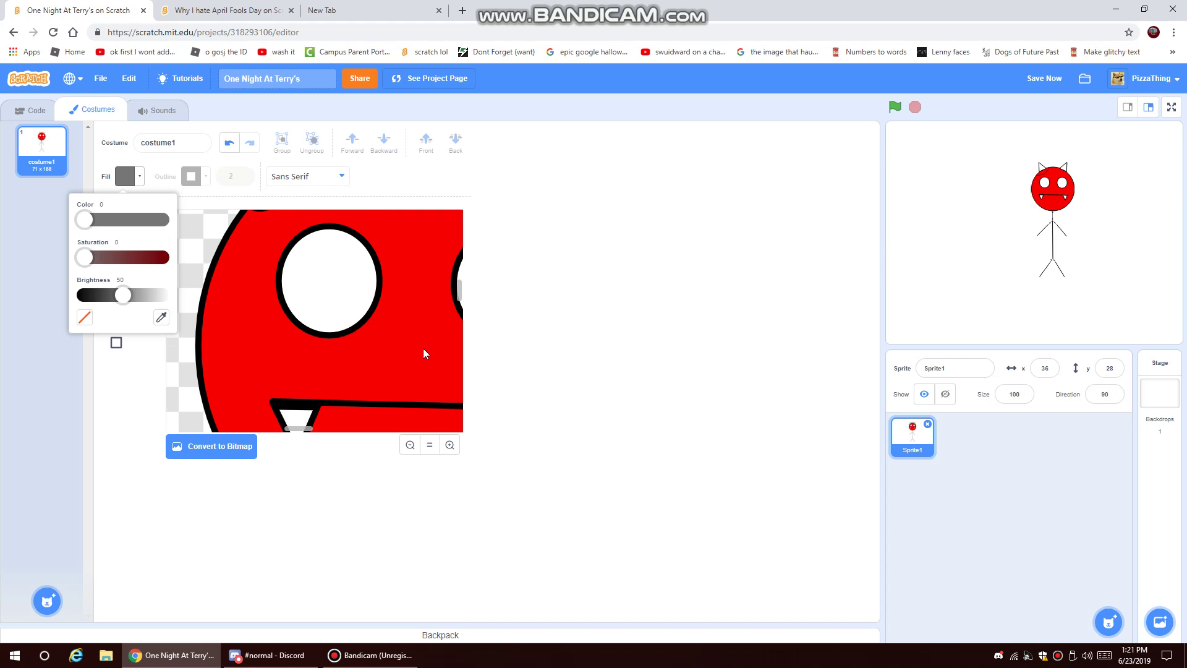
{"action": "scroll", "coordinate": [433, 345], "scroll_direction": "up", "scroll_amount": 2}
{"action": "scroll", "coordinate": [318, 393], "scroll_direction": "up", "scroll_amount": 3}
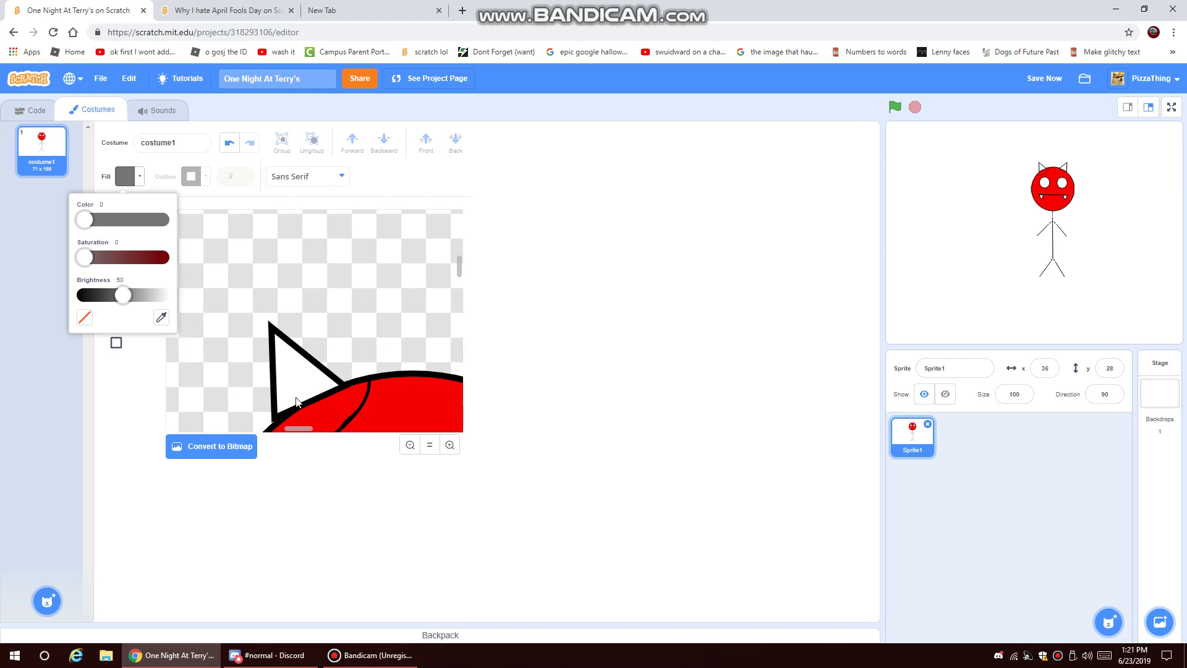
{"action": "left_click", "coordinate": [87, 420]}
{"action": "left_click", "coordinate": [115, 283]}
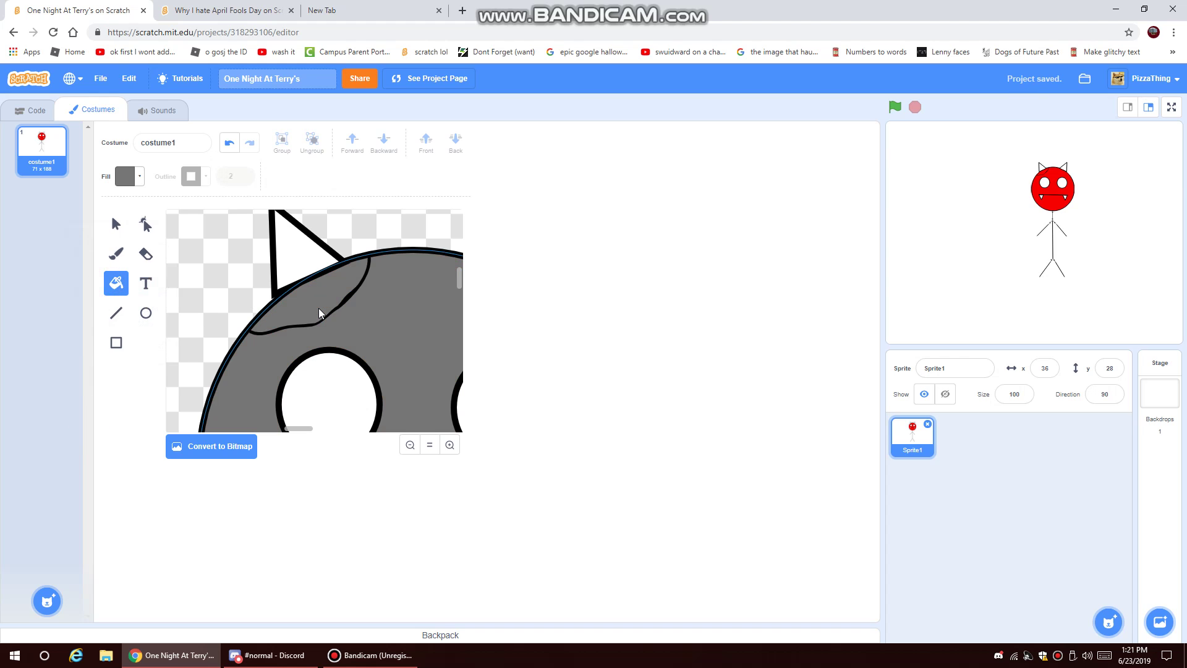
{"action": "left_click", "coordinate": [114, 255]}
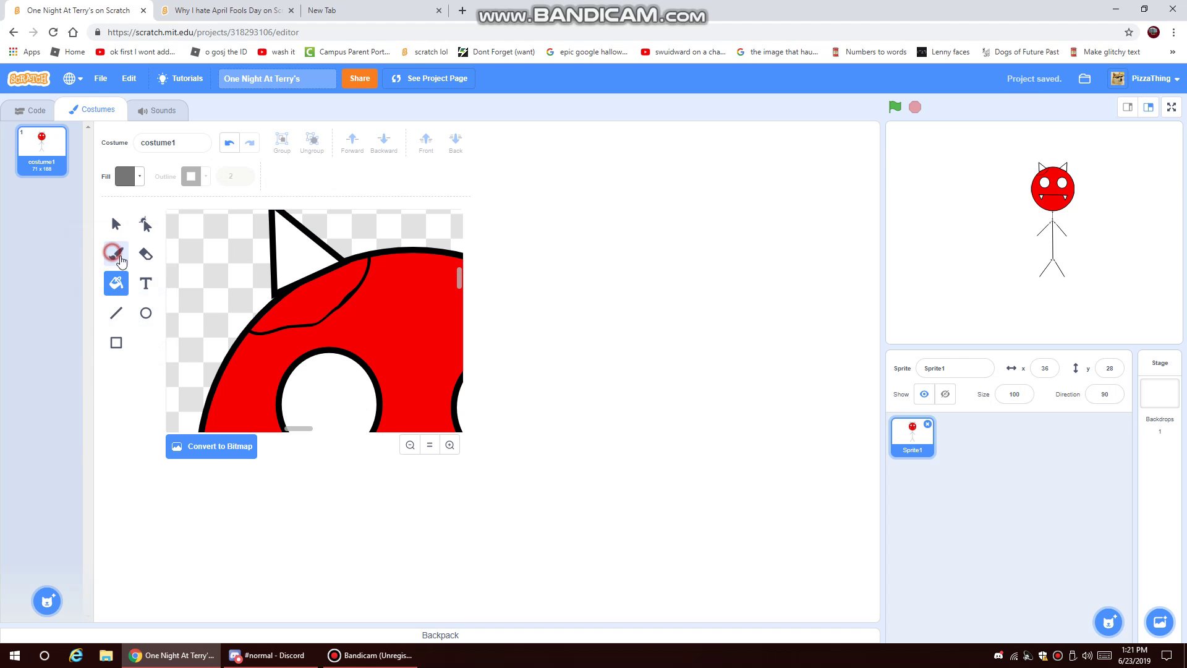
{"action": "left_click", "coordinate": [116, 312]}
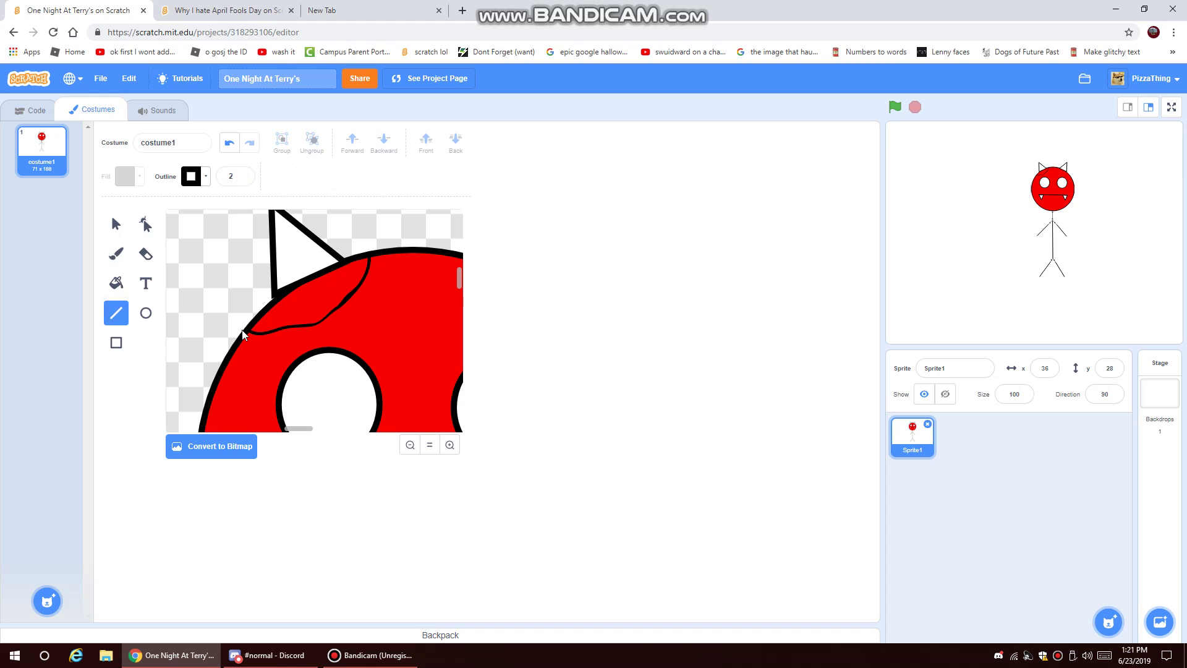
{"action": "left_click", "coordinate": [116, 283]}
{"action": "left_click", "coordinate": [116, 223]}
{"action": "left_click", "coordinate": [143, 307]}
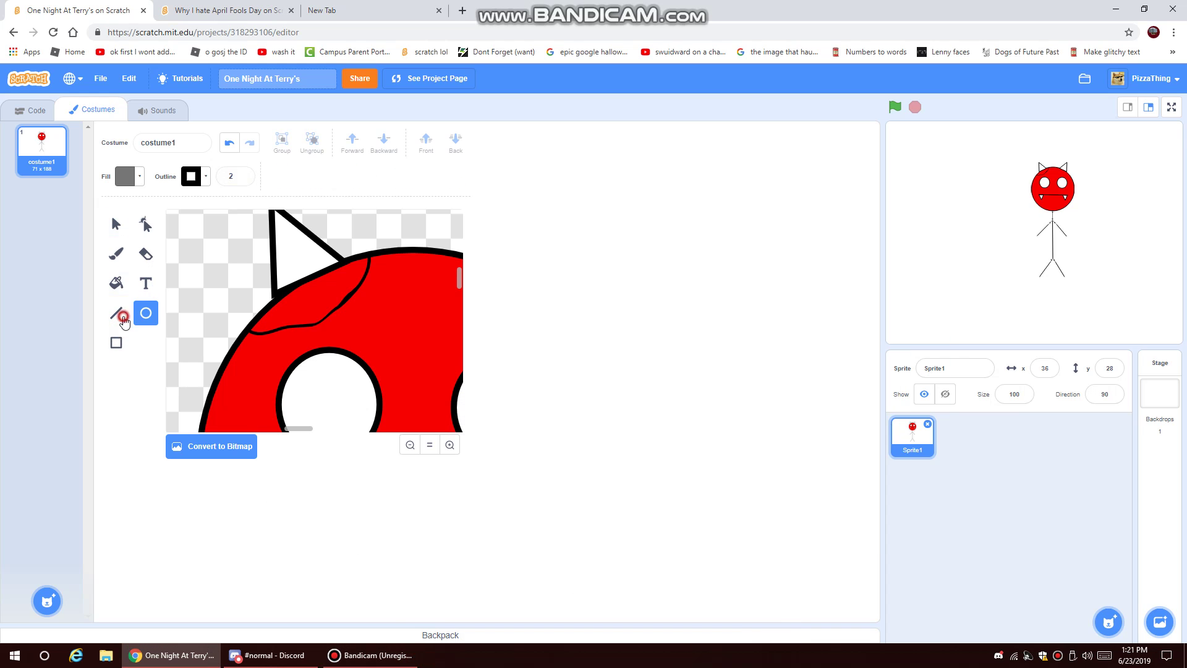
Trace the outline of the patch beneath the left horn with black straight lines of width 2.
{"action": "left_click", "coordinate": [117, 314]}
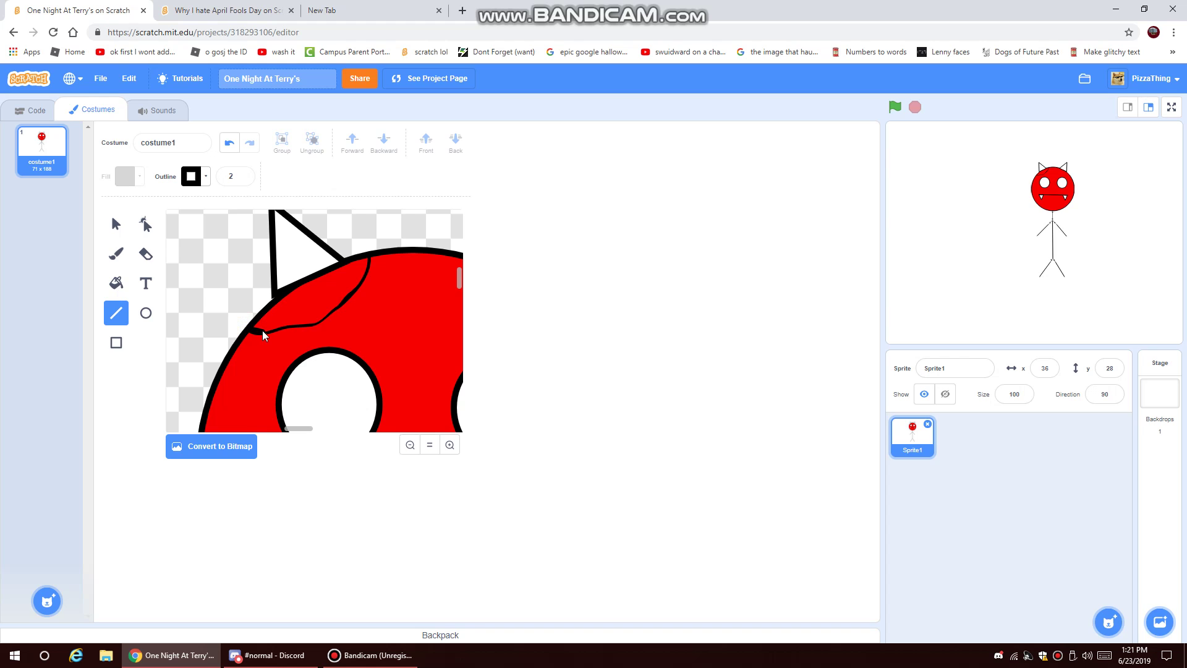
{"action": "left_click", "coordinate": [228, 141]}
{"action": "mouse_move", "coordinate": [265, 333]}
{"action": "left_mouse_down"}
{"action": "mouse_move", "coordinate": [248, 329]}
{"action": "mouse_move", "coordinate": [315, 323]}
{"action": "left_mouse_up"}
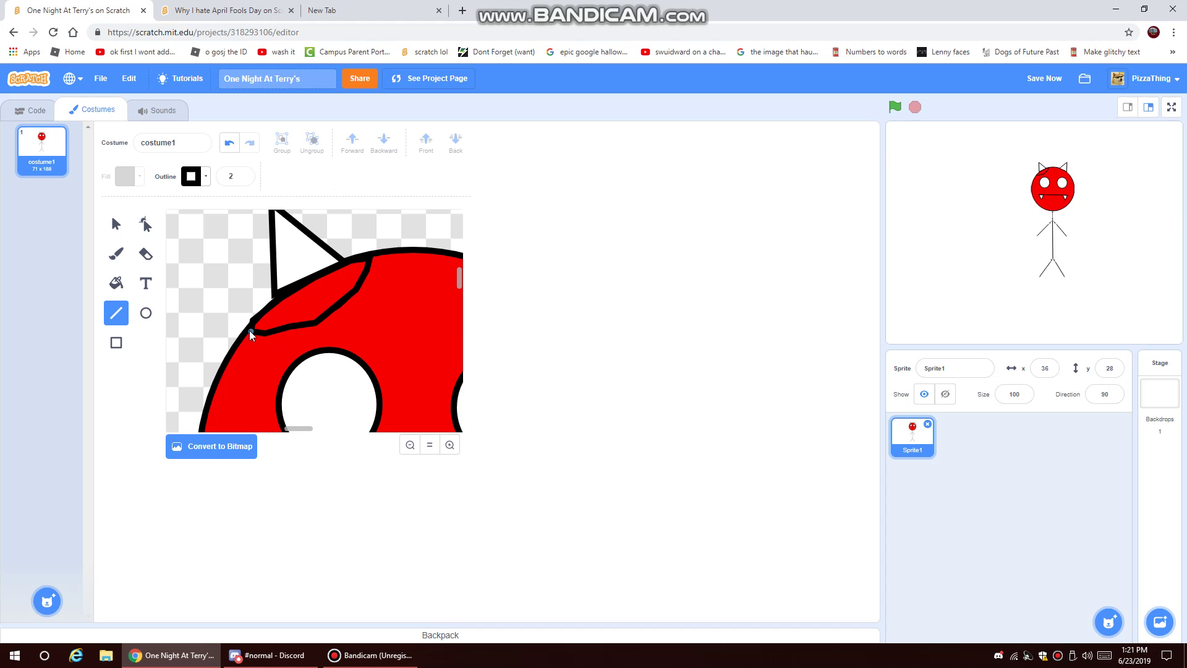
{"action": "left_click", "coordinate": [146, 283]}
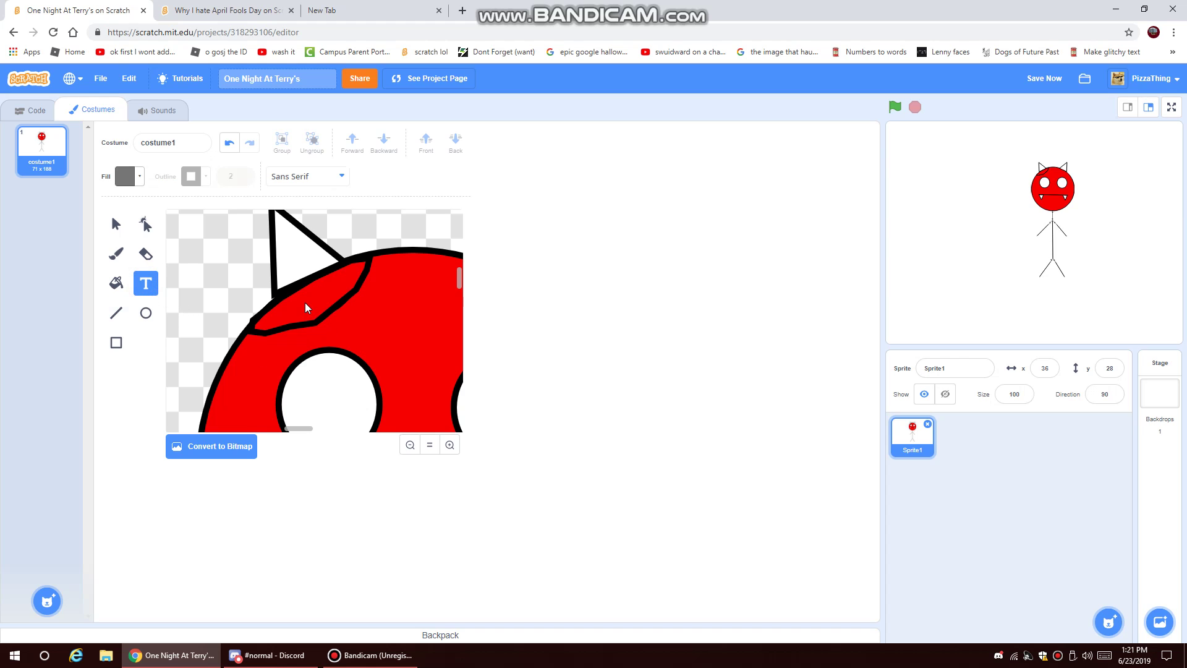
{"action": "left_click", "coordinate": [116, 311]}
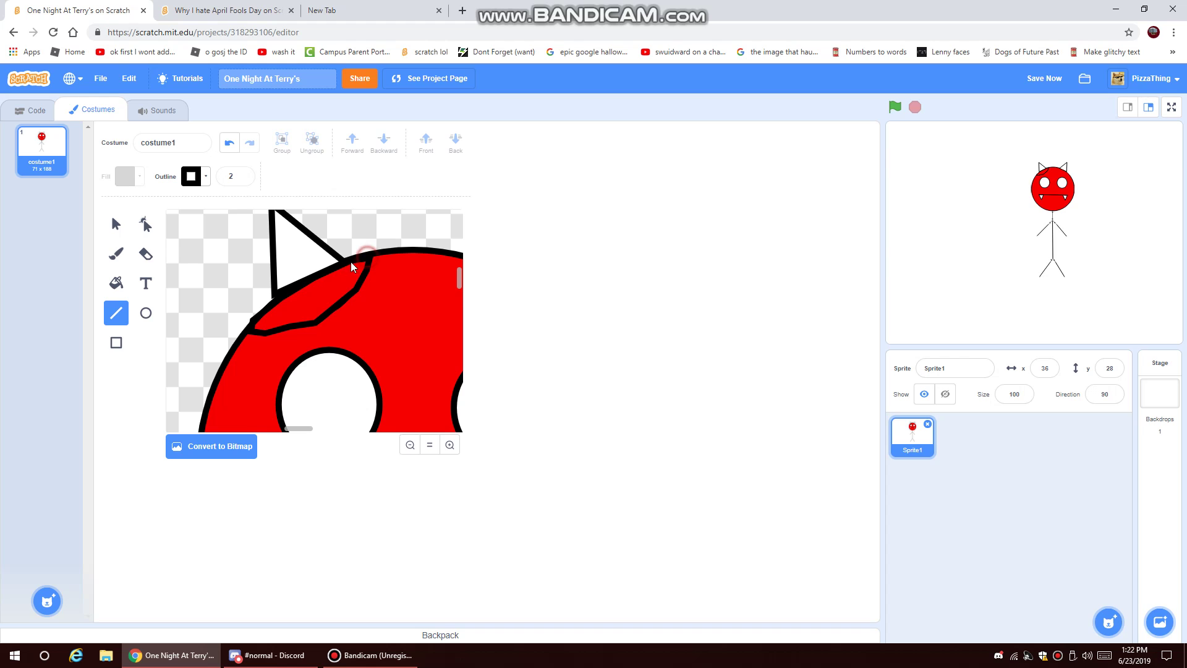
{"action": "left_click_drag", "start_coordinate": [303, 291], "coordinate": [358, 269]}
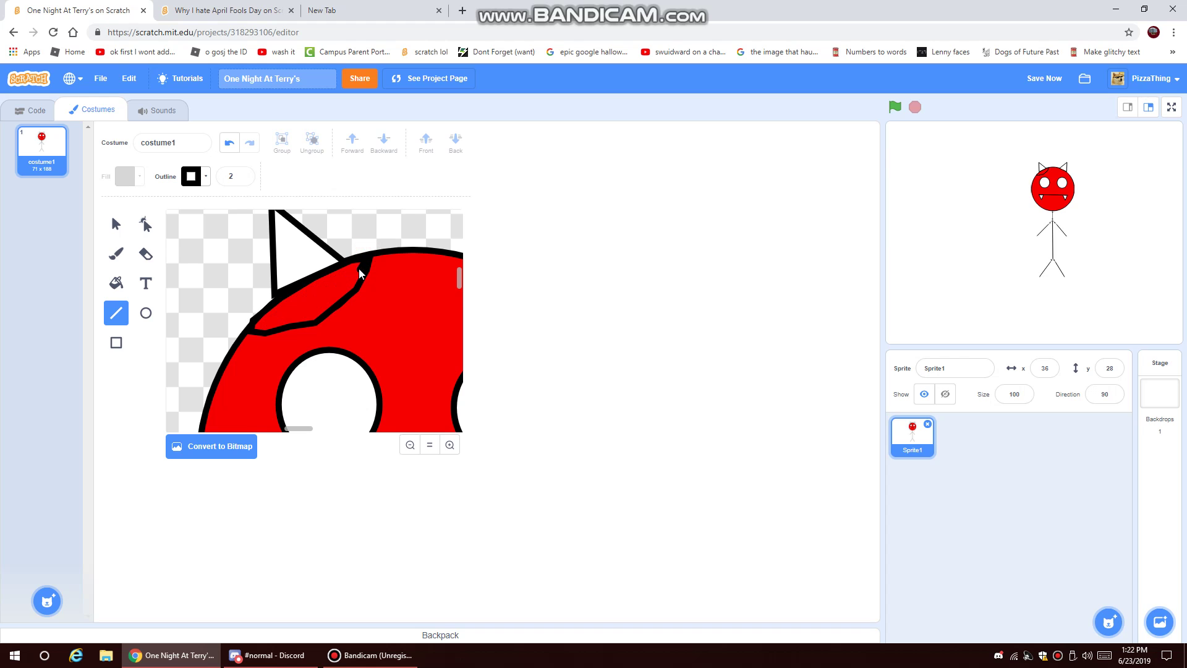
{"action": "left_click", "coordinate": [146, 283]}
Paint the inside of the outlined patch beneath the left horn grey with brush size 3.
{"action": "left_click", "coordinate": [115, 253]}
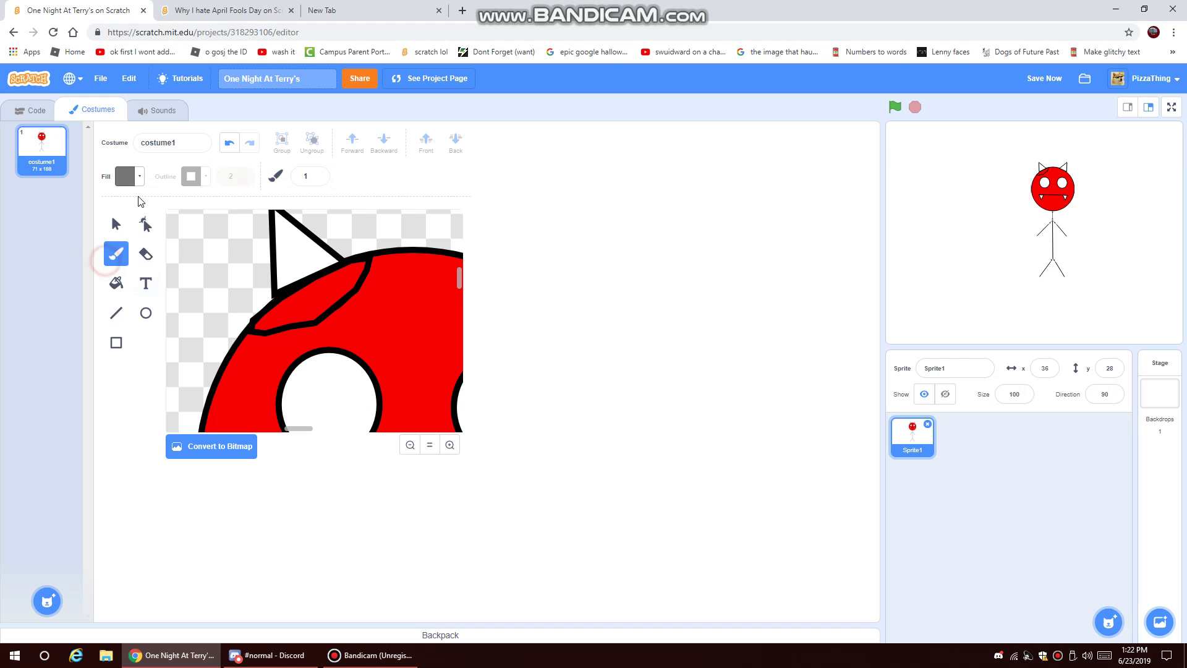
{"action": "left_click", "coordinate": [317, 175]}
{"action": "left_click", "coordinate": [317, 179]}
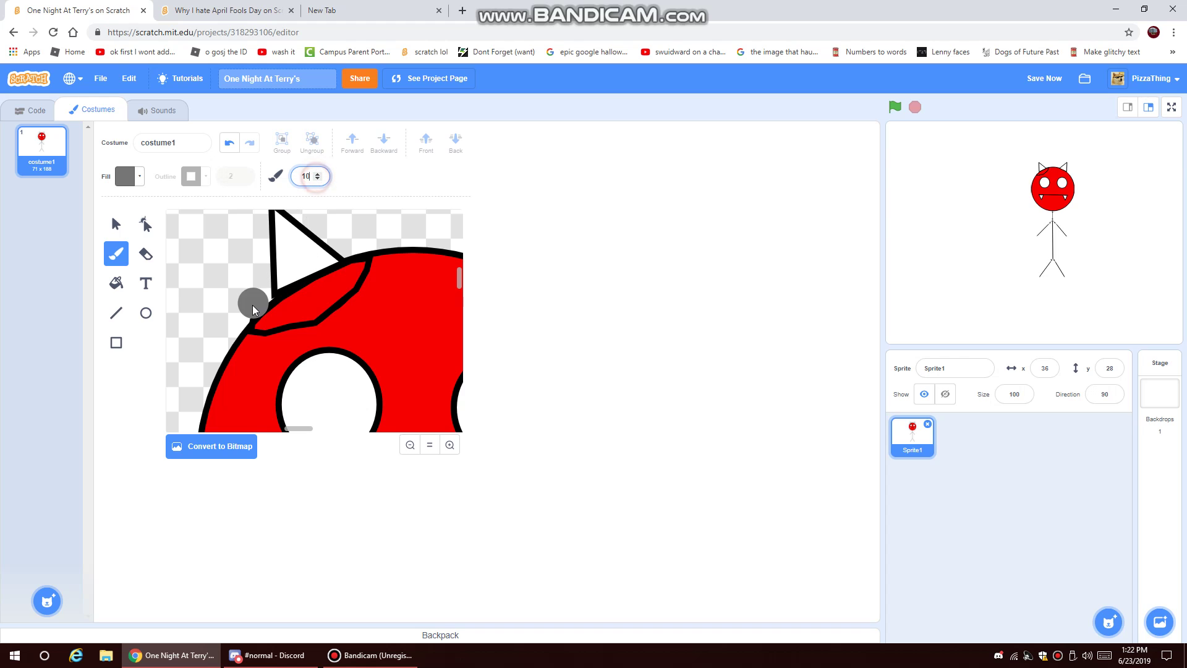
{"action": "left_click", "coordinate": [317, 179]}
{"action": "left_click", "coordinate": [317, 179]}
{"action": "left_click", "coordinate": [317, 179]}
{"action": "left_click", "coordinate": [317, 178]}
{"action": "left_click", "coordinate": [317, 179]}
{"action": "left_click", "coordinate": [317, 179]}
{"action": "left_click", "coordinate": [317, 179]}
{"action": "left_click", "coordinate": [258, 324]}
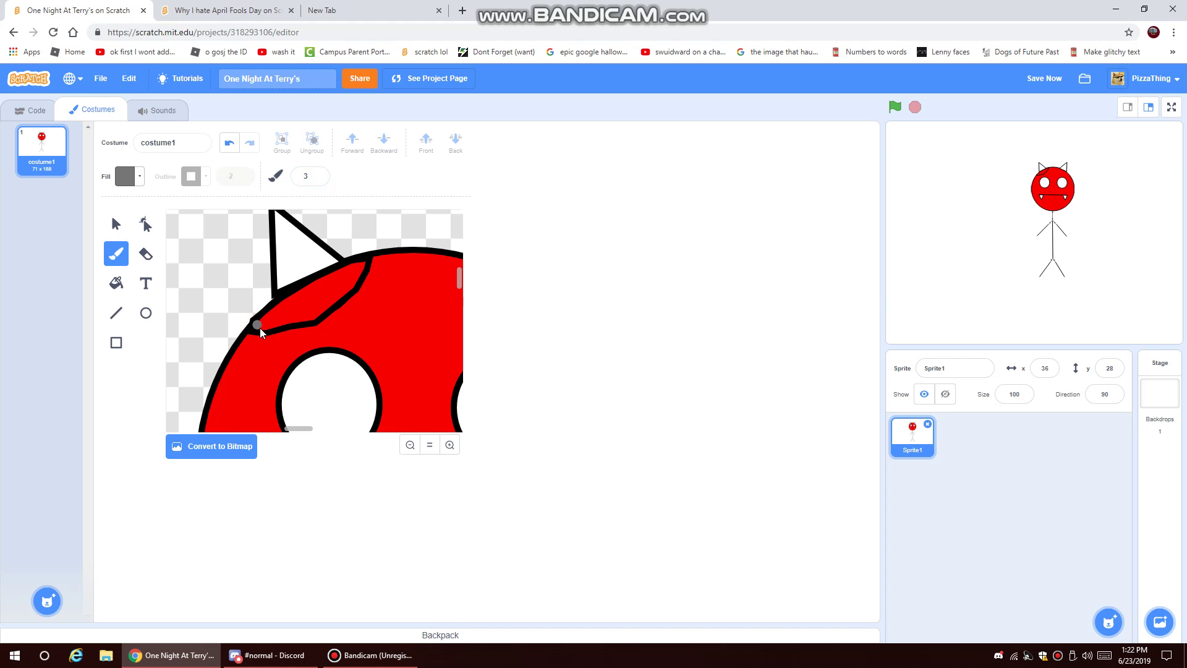
{"action": "left_click_drag", "start_coordinate": [310, 317], "coordinate": [325, 311]}
{"action": "left_click_drag", "start_coordinate": [364, 264], "coordinate": [362, 266]}
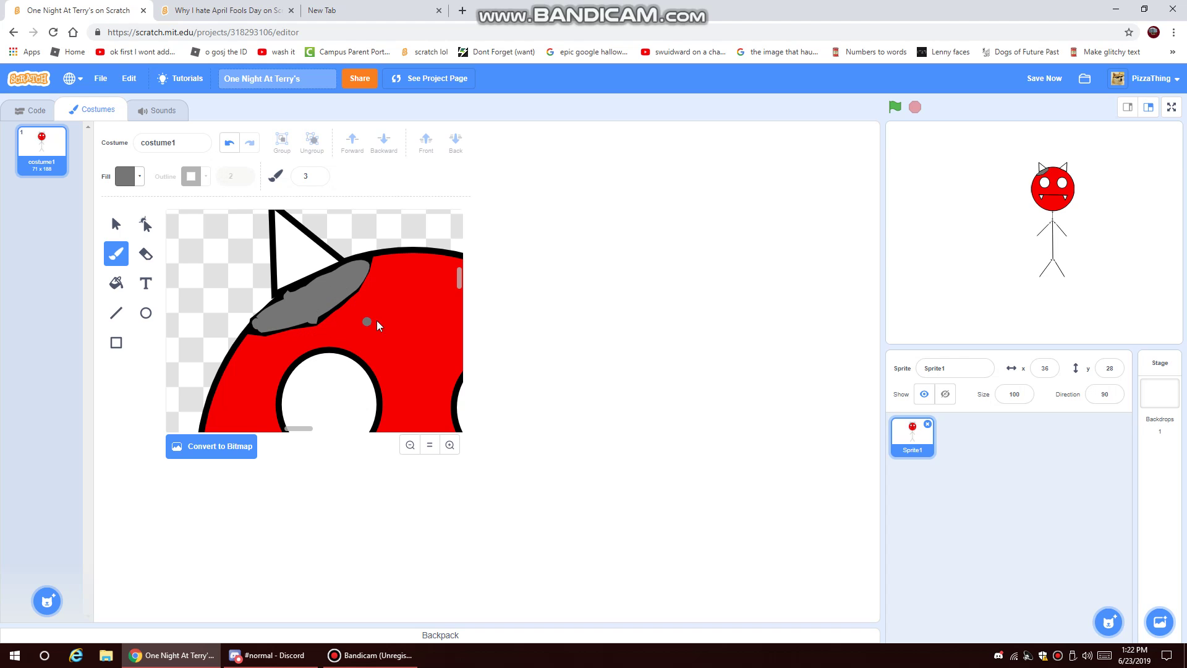
Set the fill colour to black by lowering its brightness to 0.
{"action": "left_click", "coordinate": [116, 224]}
{"action": "left_click", "coordinate": [138, 177]}
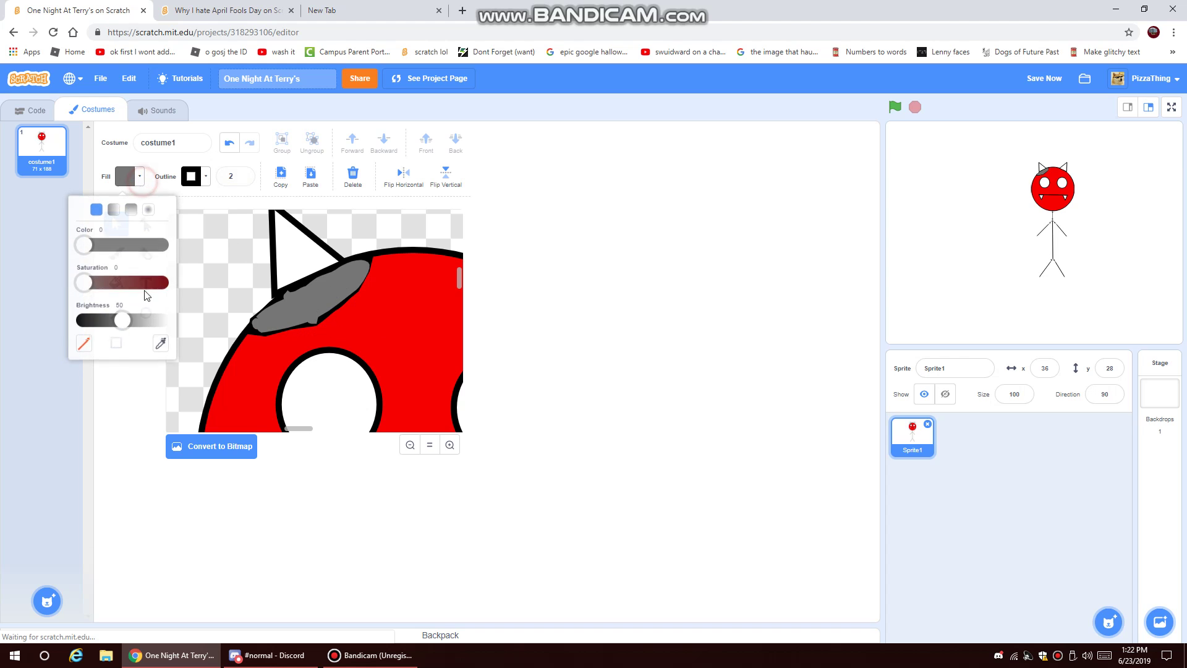
{"action": "left_click_drag", "start_coordinate": [122, 320], "coordinate": [10, 335]}
{"action": "left_click", "coordinate": [9, 335]}
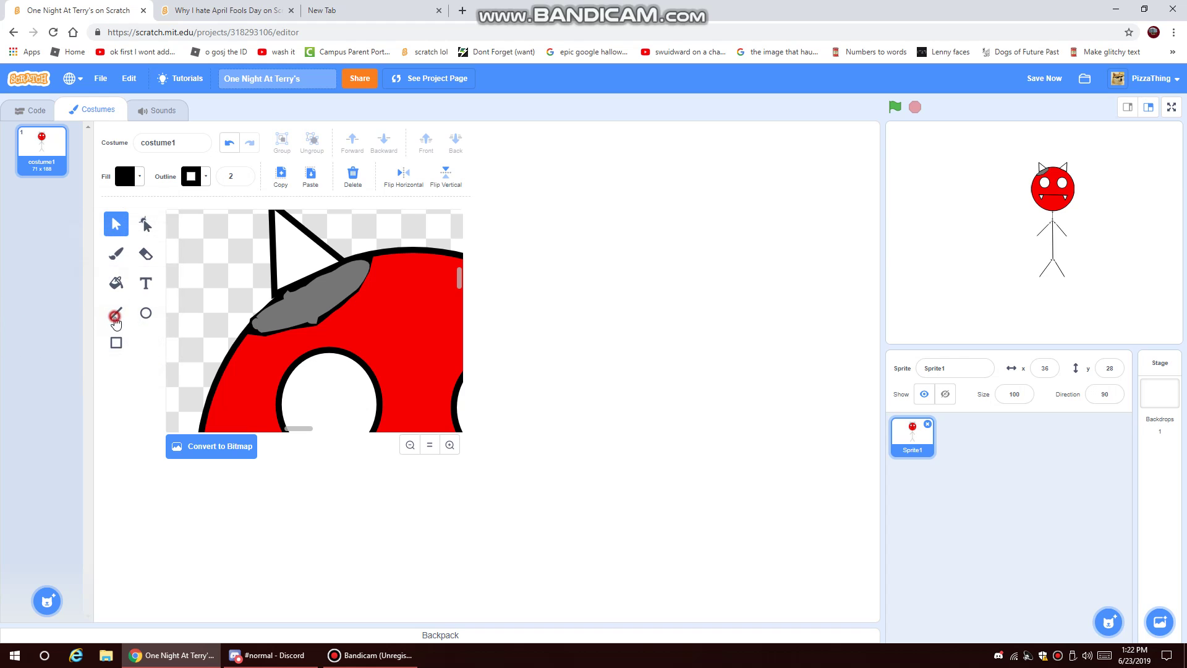
Retrace the edge of the grey head patch with black straight lines of width 2.
{"action": "left_click", "coordinate": [116, 316]}
{"action": "left_click", "coordinate": [115, 224]}
{"action": "left_click", "coordinate": [115, 313]}
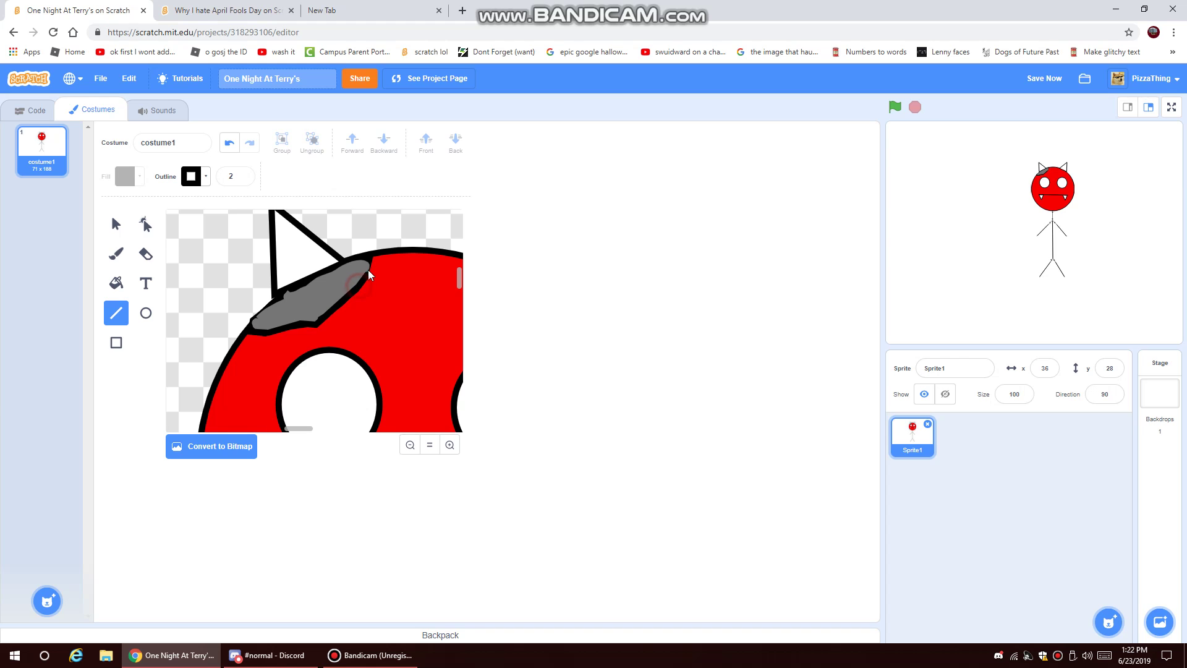
{"action": "left_click", "coordinate": [228, 143]}
{"action": "left_click_drag", "start_coordinate": [371, 258], "coordinate": [359, 260]}
{"action": "scroll", "coordinate": [299, 365], "scroll_direction": "down", "scroll_amount": 1}
{"action": "scroll", "coordinate": [271, 424], "scroll_direction": "up", "scroll_amount": 1}
{"action": "mouse_move", "coordinate": [291, 425]}
{"action": "left_mouse_down"}
{"action": "mouse_move", "coordinate": [314, 418]}
{"action": "mouse_move", "coordinate": [318, 431]}
{"action": "left_mouse_up"}
{"action": "left_click", "coordinate": [231, 142]}
Look over the whole figure from the horns and patched head down to the body and arms.
{"action": "scroll", "coordinate": [294, 347], "scroll_direction": "down", "scroll_amount": 1}
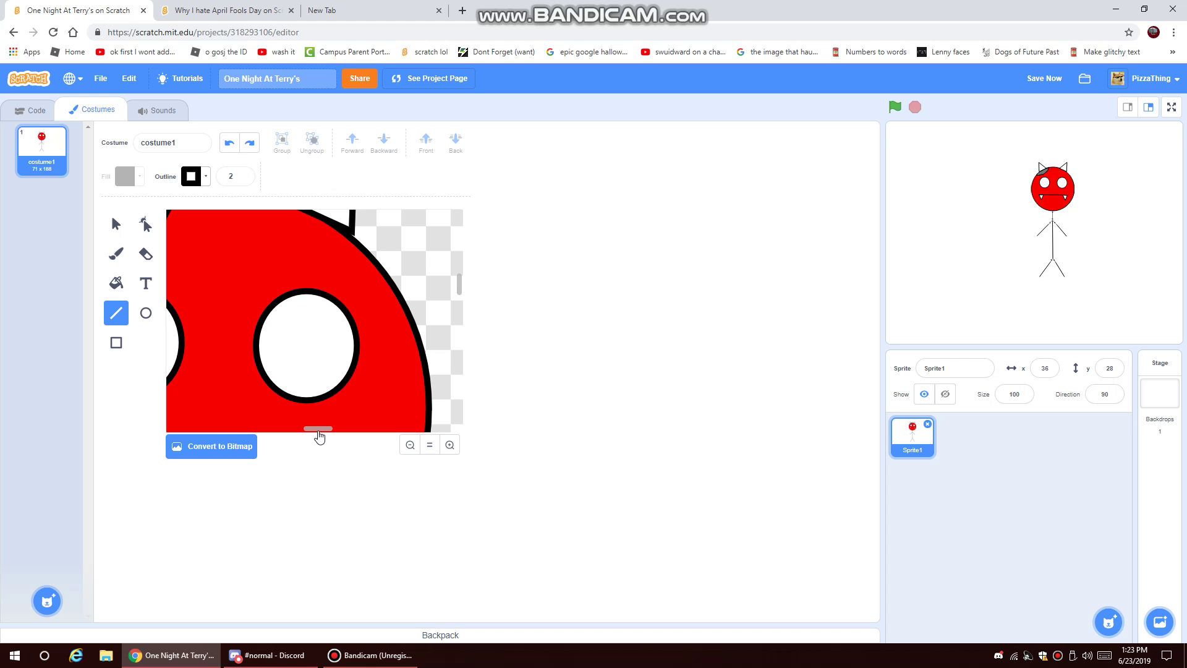
{"action": "left_click", "coordinate": [429, 445]}
{"action": "left_click", "coordinate": [400, 661]}
{"action": "left_click", "coordinate": [399, 663]}
{"action": "left_click", "coordinate": [450, 445]}
{"action": "left_click", "coordinate": [450, 445]}
{"action": "left_click", "coordinate": [449, 445]}
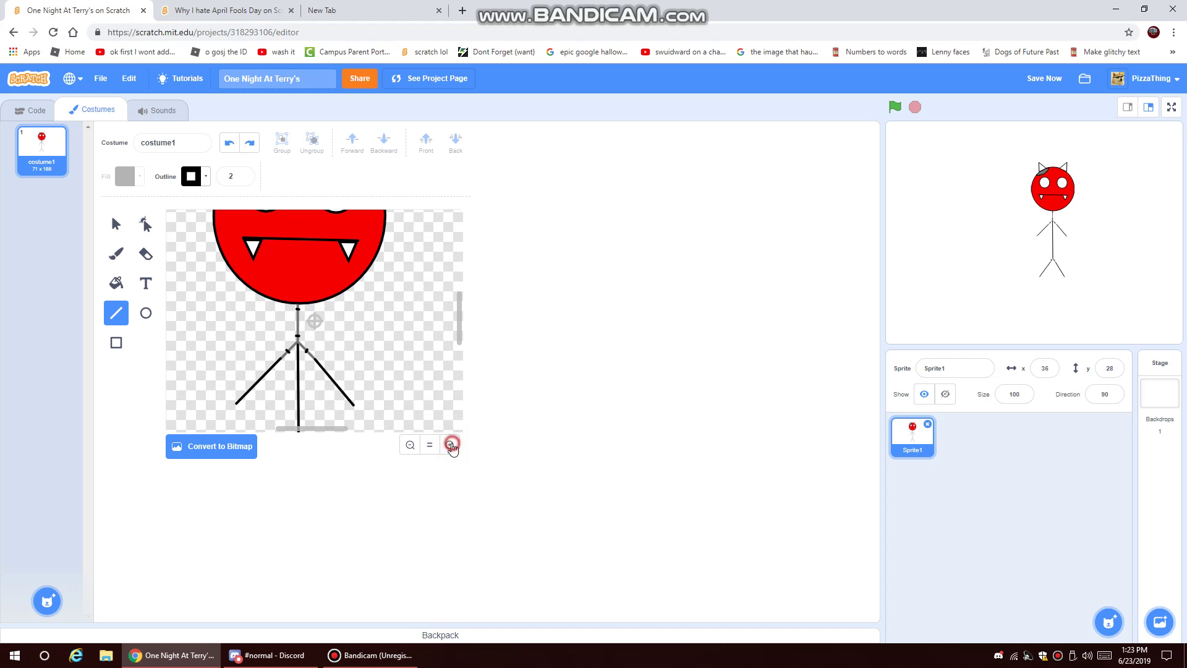
{"action": "left_click", "coordinate": [369, 654]}
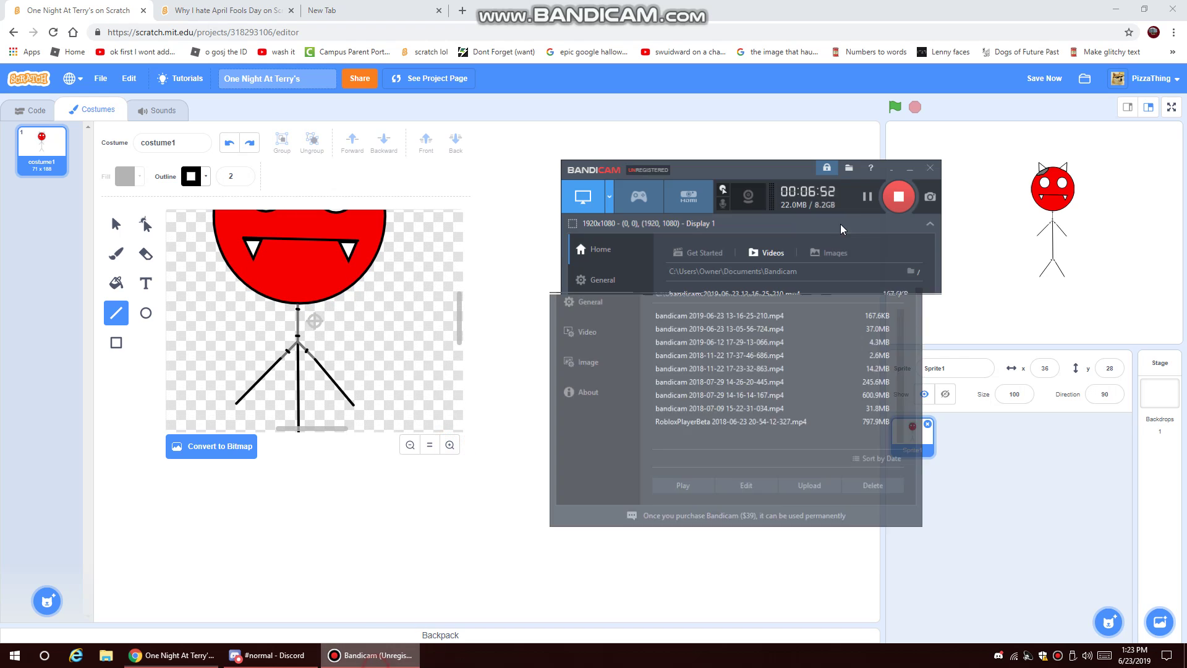
{"action": "left_click", "coordinate": [328, 575]}
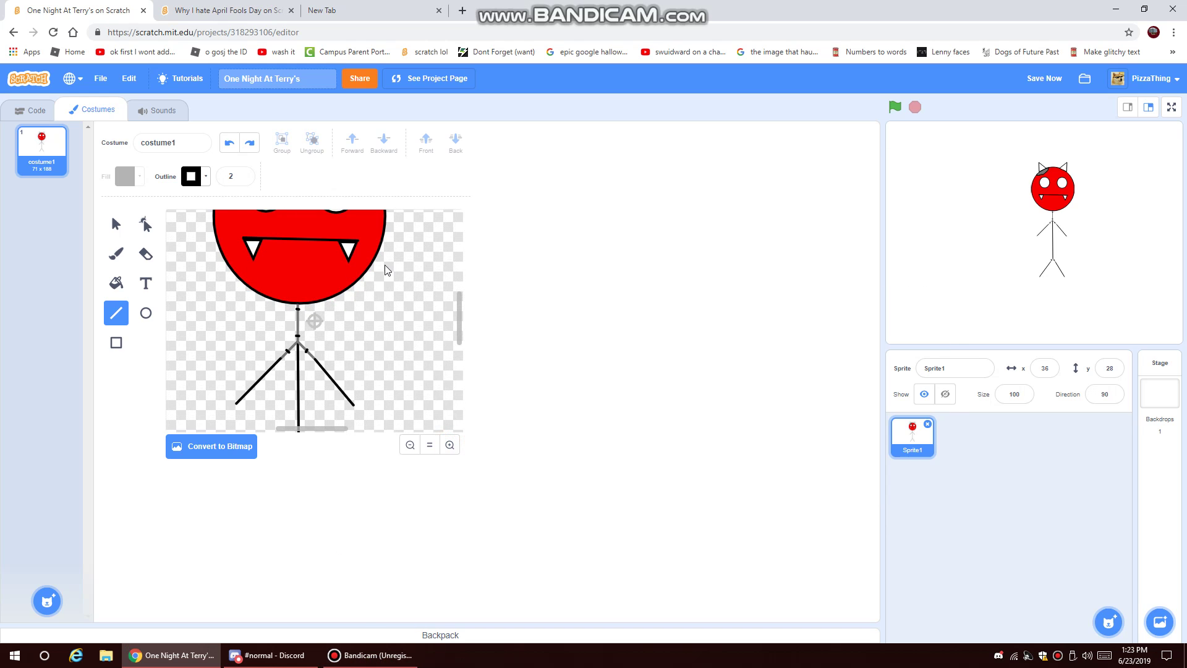
{"action": "scroll", "coordinate": [385, 270], "scroll_direction": "down", "scroll_amount": 3}
{"action": "scroll", "coordinate": [388, 278], "scroll_direction": "up", "scroll_amount": 3}
{"action": "scroll", "coordinate": [390, 296], "scroll_direction": "up", "scroll_amount": 2}
{"action": "scroll", "coordinate": [392, 284], "scroll_direction": "up", "scroll_amount": 1}
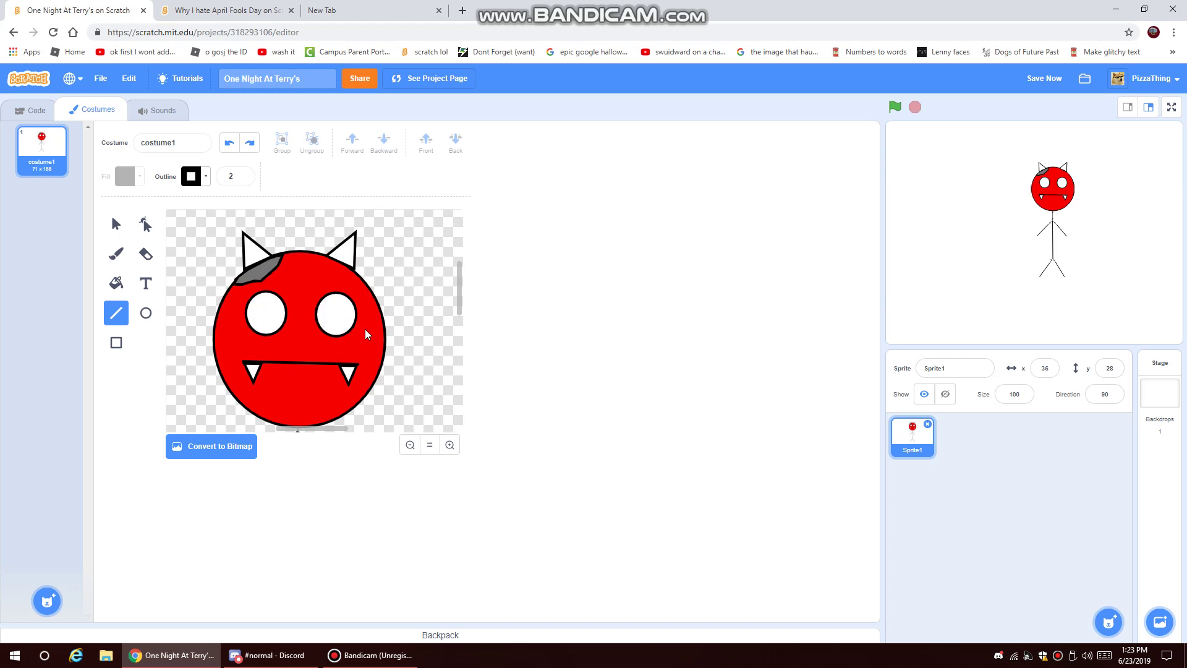
{"action": "scroll", "coordinate": [369, 326], "scroll_direction": "down", "scroll_amount": 3}
{"action": "scroll", "coordinate": [418, 395], "scroll_direction": "up", "scroll_amount": 6}
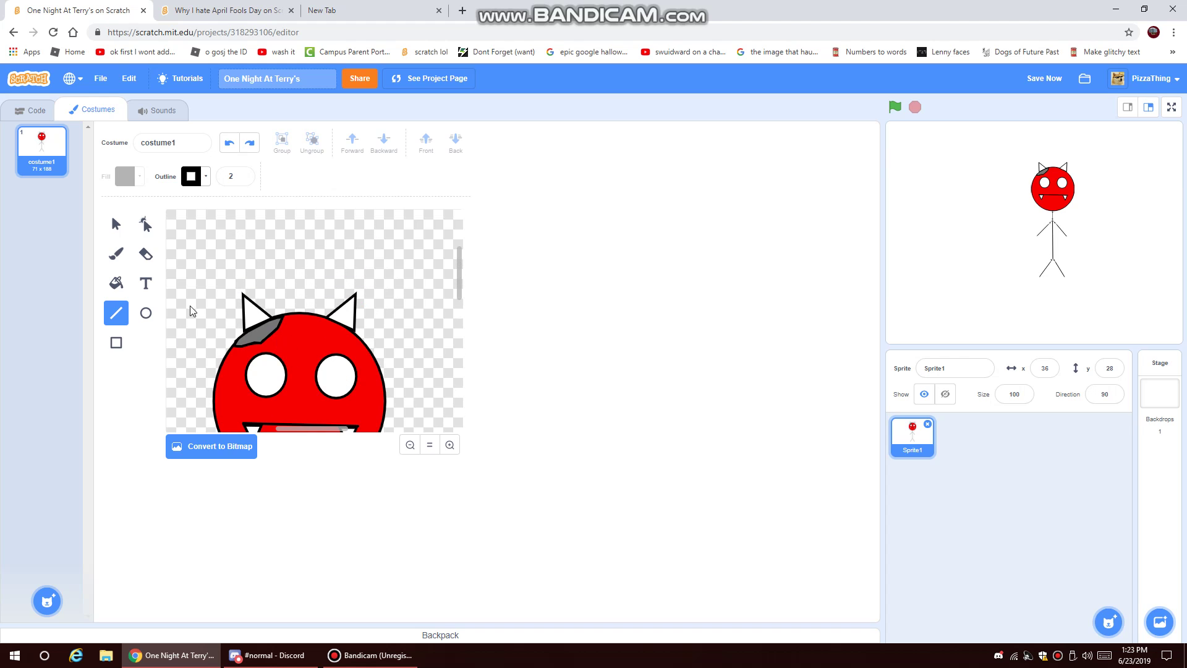
{"action": "scroll", "coordinate": [221, 298], "scroll_direction": "down", "scroll_amount": 2}
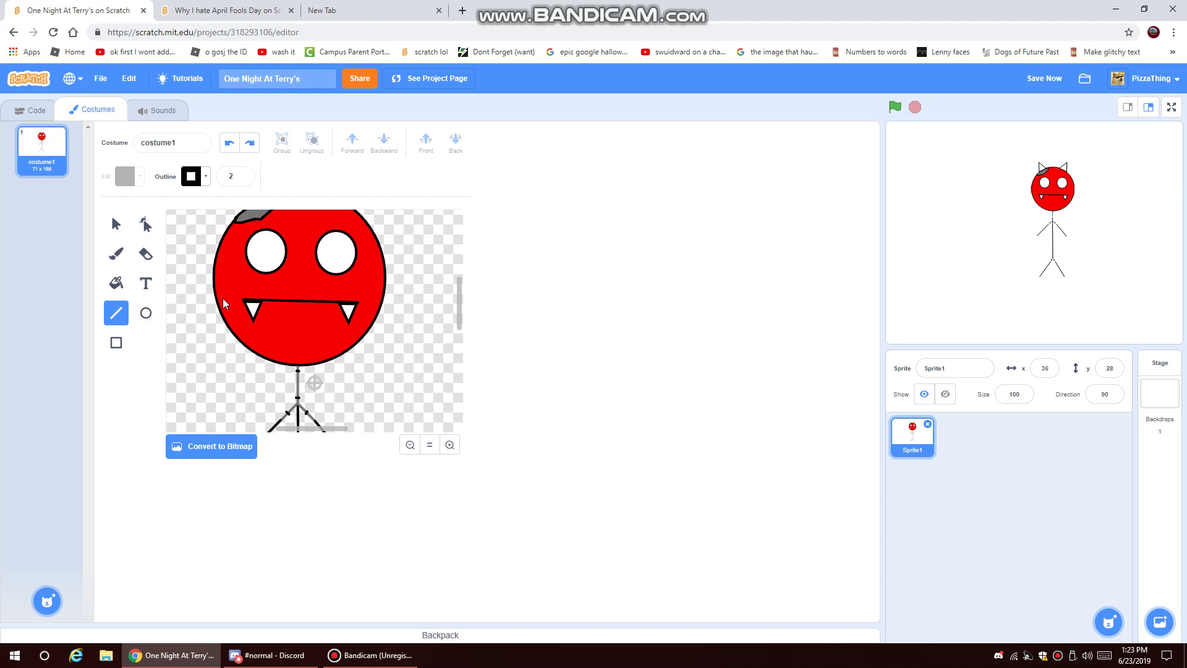
{"action": "scroll", "coordinate": [221, 298], "scroll_direction": "up", "scroll_amount": 1}
{"action": "scroll", "coordinate": [349, 332], "scroll_direction": "down", "scroll_amount": 1}
Add a new blank costume to the devil sprite.
{"action": "mouse_move", "coordinate": [47, 600]}
{"action": "left_click", "coordinate": [56, 557]}
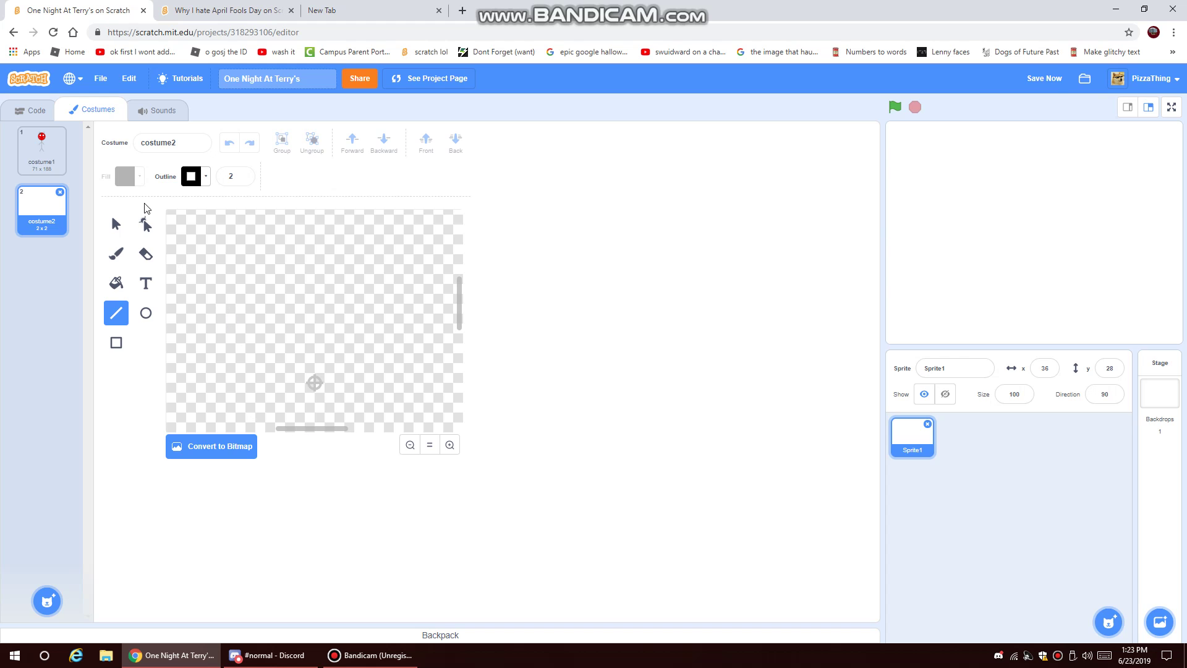
Browse all shared projects by the author of "Why I hate April Fools Day" and open "Mer Mer Mer, Mertale Excitment!".
{"action": "left_click", "coordinate": [222, 11]}
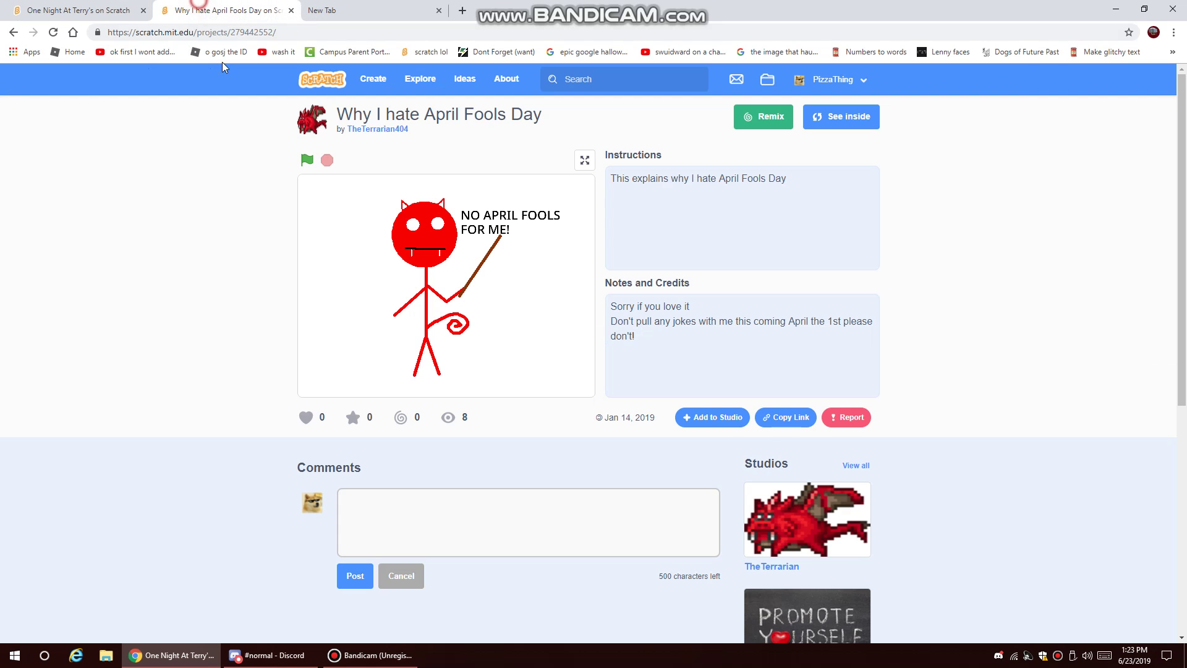
{"action": "left_click", "coordinate": [319, 130]}
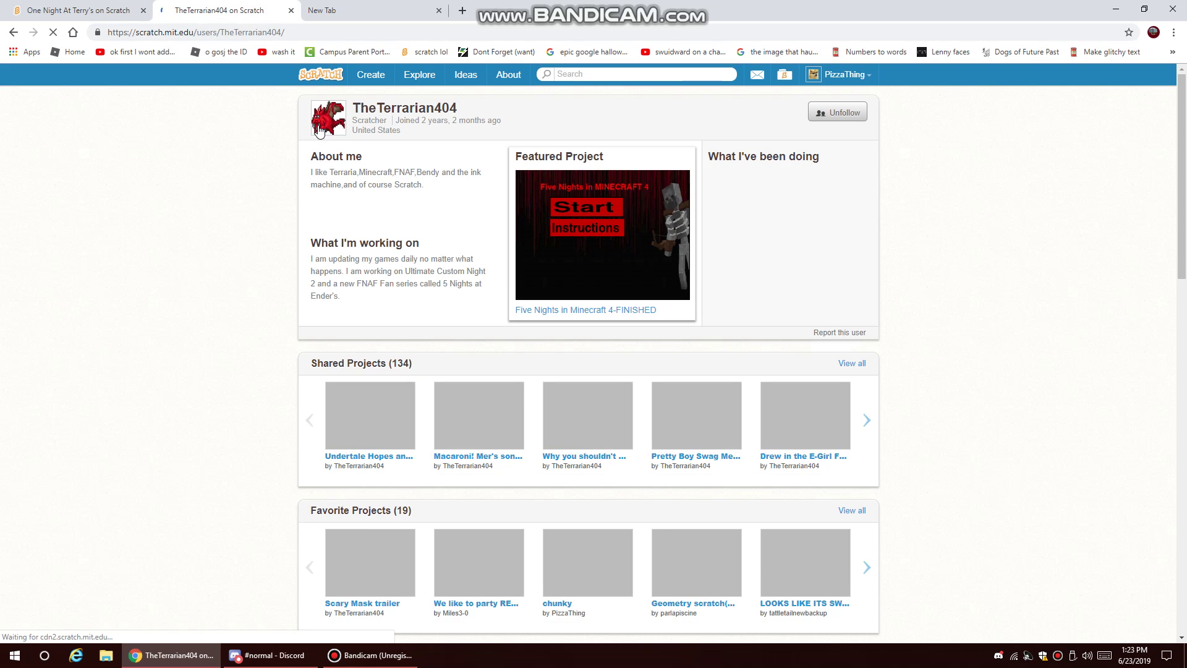
{"action": "scroll", "coordinate": [863, 312], "scroll_direction": "down", "scroll_amount": 2}
{"action": "scroll", "coordinate": [861, 306], "scroll_direction": "up", "scroll_amount": 1}
{"action": "left_click", "coordinate": [858, 301]}
{"action": "scroll", "coordinate": [874, 488], "scroll_direction": "down", "scroll_amount": 15}
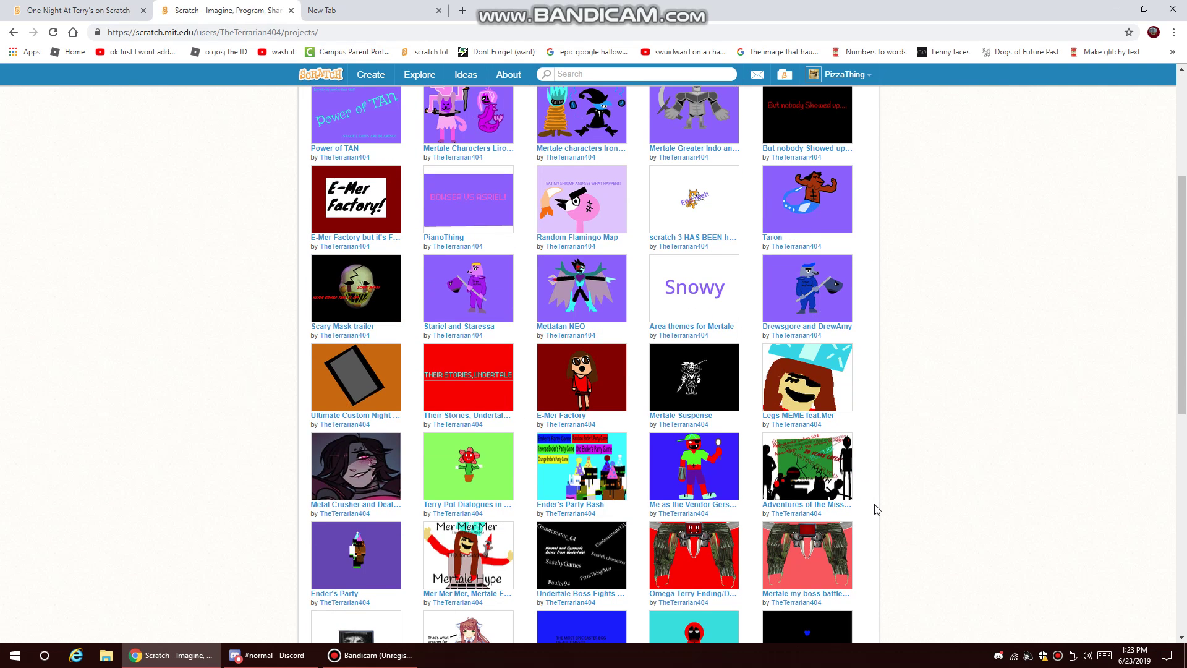
{"action": "scroll", "coordinate": [876, 508], "scroll_direction": "down", "scroll_amount": 2}
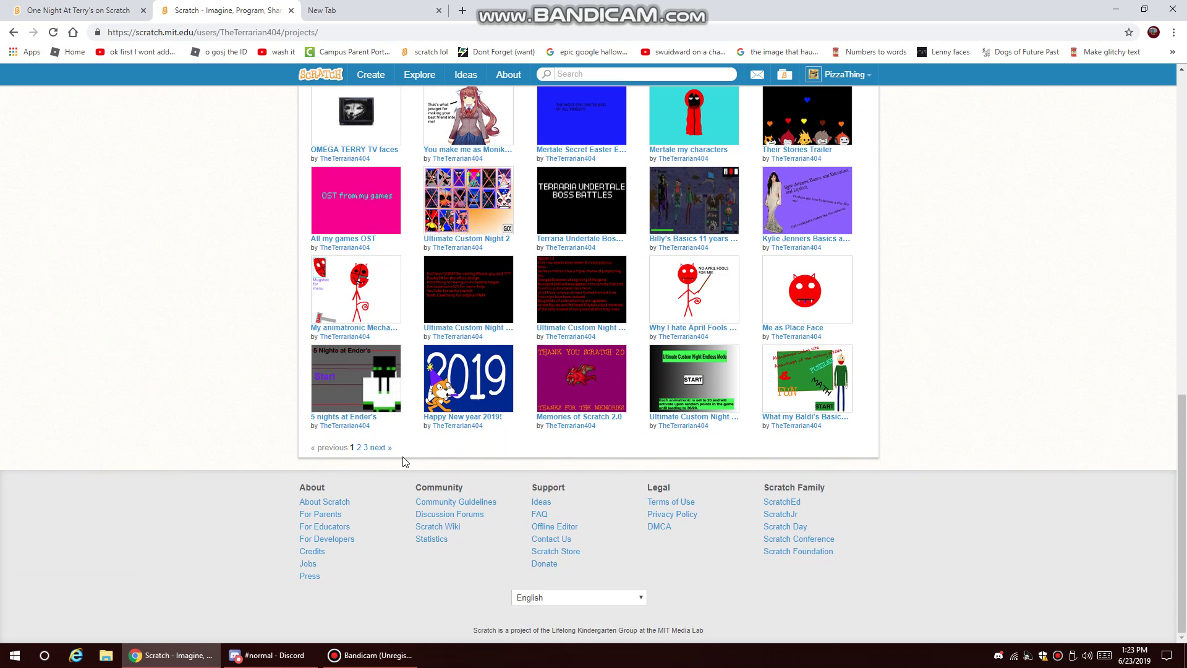
{"action": "scroll", "coordinate": [393, 458], "scroll_direction": "up", "scroll_amount": 2}
{"action": "scroll", "coordinate": [393, 457], "scroll_direction": "up", "scroll_amount": 5}
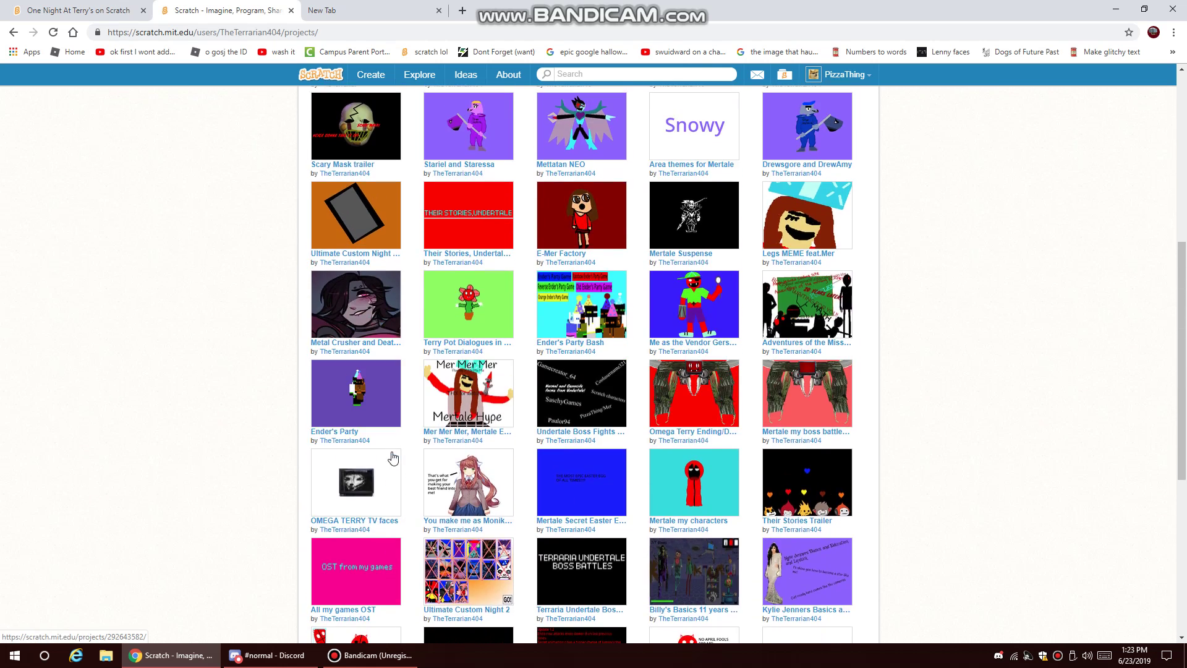
{"action": "scroll", "coordinate": [764, 448], "scroll_direction": "up", "scroll_amount": 2}
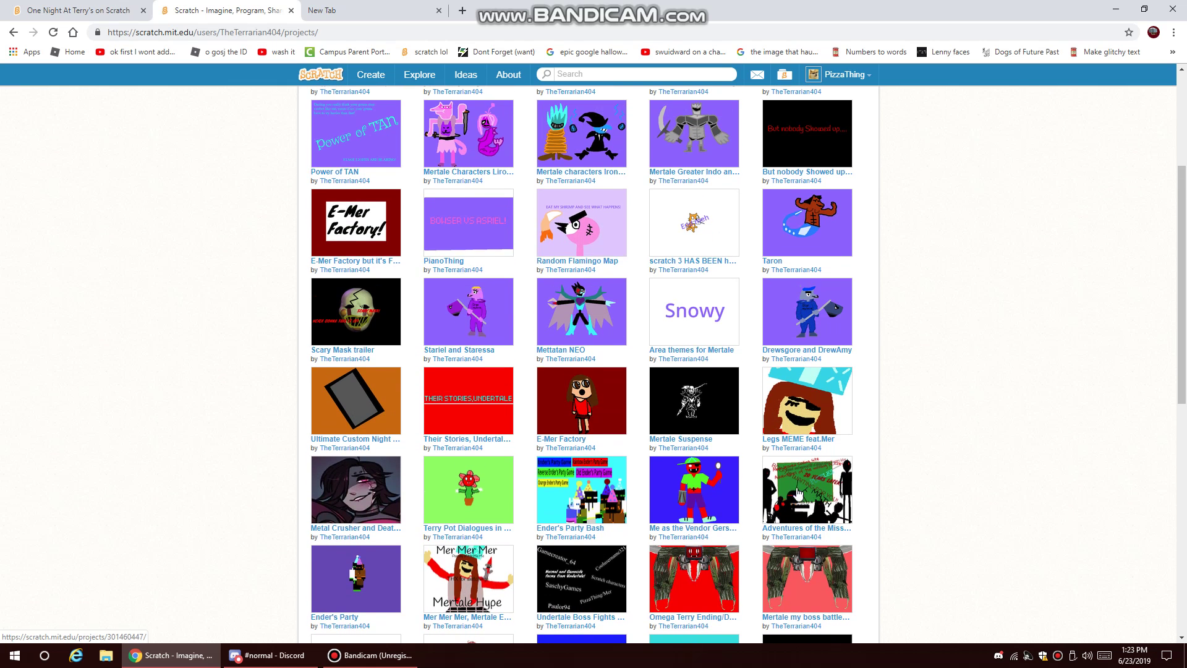
{"action": "left_click", "coordinate": [470, 586]}
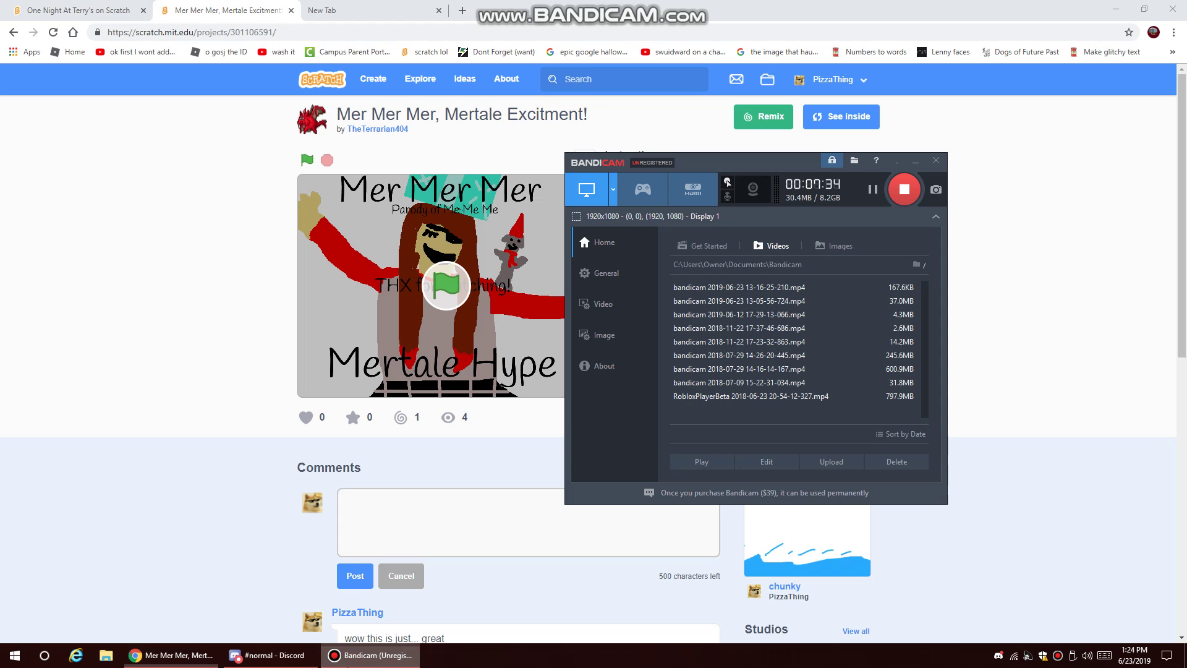
Start and stop the "Mer Mer Mer" project and view its sprite's costume in the editor.
{"action": "left_click", "coordinate": [439, 259]}
{"action": "left_click", "coordinate": [327, 161]}
{"action": "left_click", "coordinate": [815, 120]}
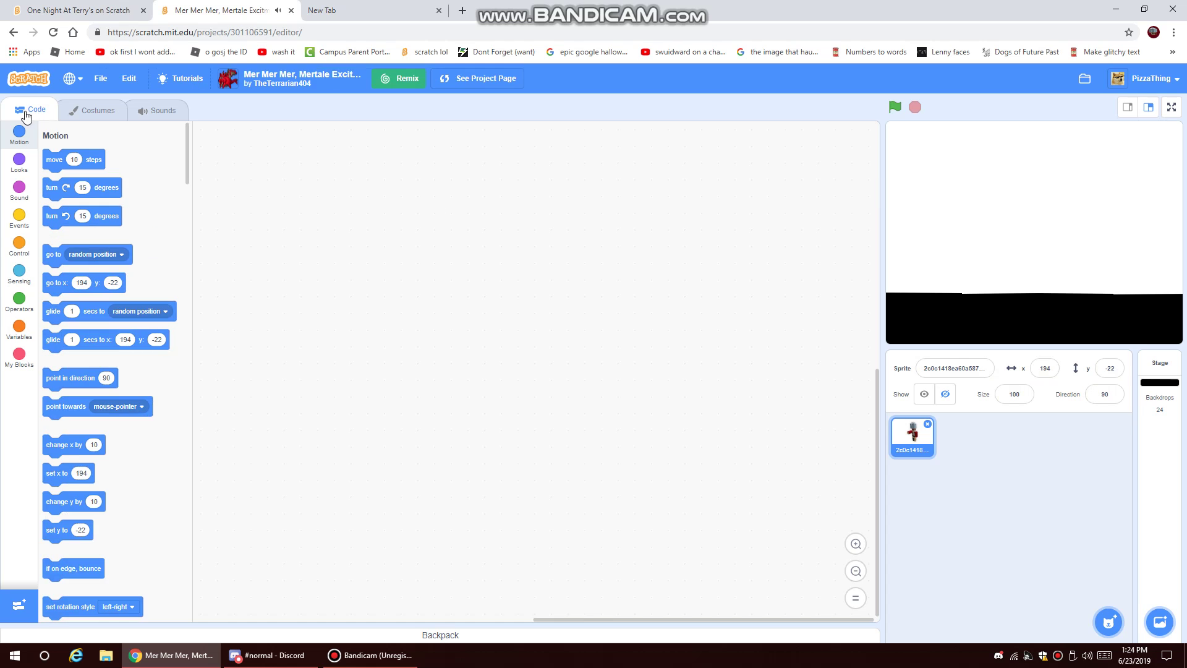
{"action": "left_click", "coordinate": [93, 110]}
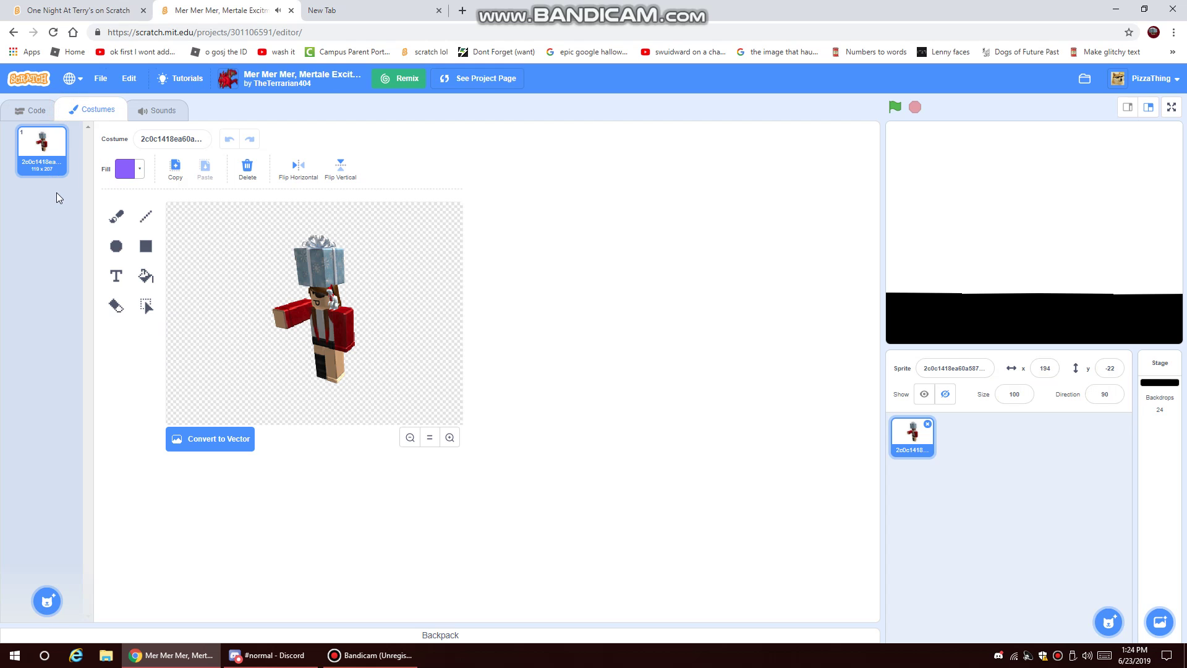
Look through the stage's backdrops, including backdrop11 and backdrop19, and return to the One Night At Terry's project.
{"action": "left_click", "coordinate": [1158, 401]}
{"action": "scroll", "coordinate": [41, 286], "scroll_direction": "down", "scroll_amount": 7}
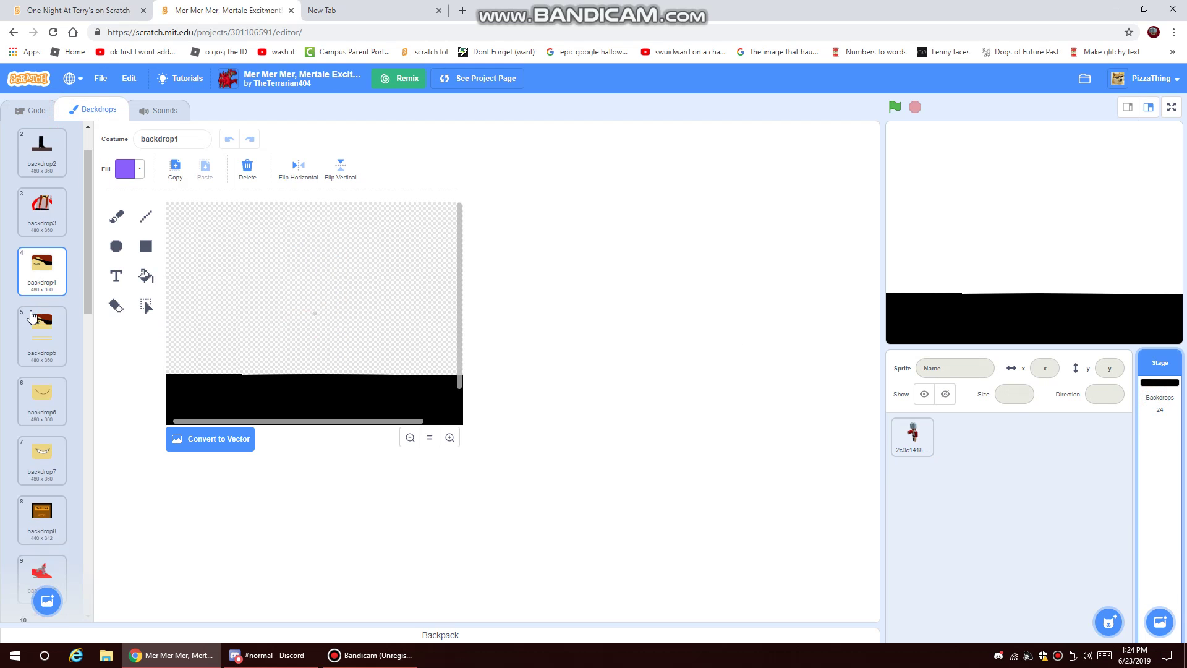
{"action": "left_click", "coordinate": [37, 322]}
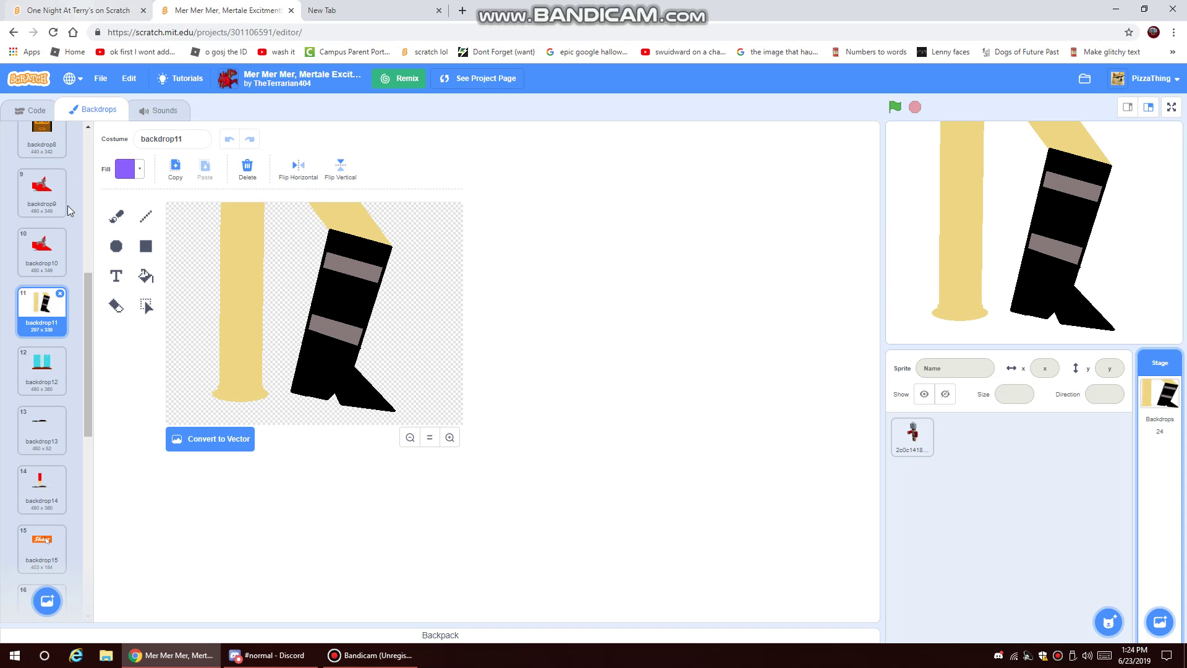
{"action": "scroll", "coordinate": [37, 418], "scroll_direction": "down", "scroll_amount": 4}
{"action": "scroll", "coordinate": [37, 416], "scroll_direction": "down", "scroll_amount": 2}
{"action": "left_click", "coordinate": [42, 473]}
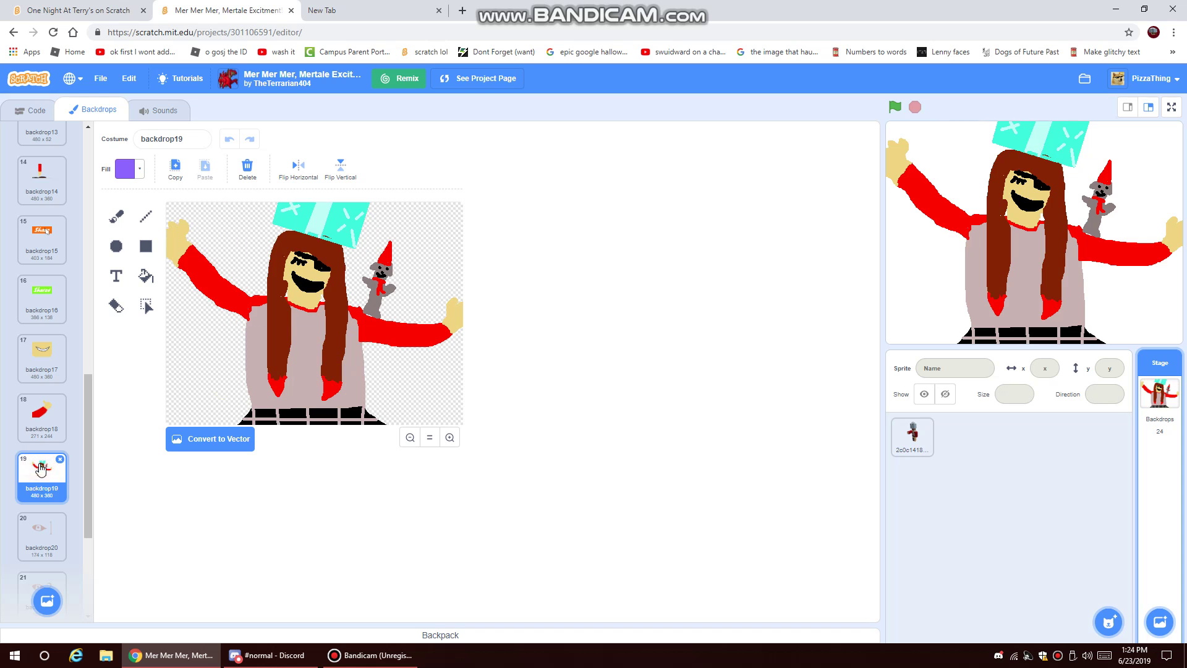
{"action": "left_click", "coordinate": [65, 8]}
{"action": "left_click", "coordinate": [117, 223]}
{"action": "left_click", "coordinate": [146, 313]}
{"action": "left_click", "coordinate": [127, 177]}
{"action": "left_click", "coordinate": [149, 387]}
{"action": "mouse_move", "coordinate": [256, 264]}
{"action": "left_mouse_down"}
{"action": "mouse_move", "coordinate": [309, 332]}
{"action": "mouse_move", "coordinate": [346, 354]}
{"action": "left_mouse_up"}
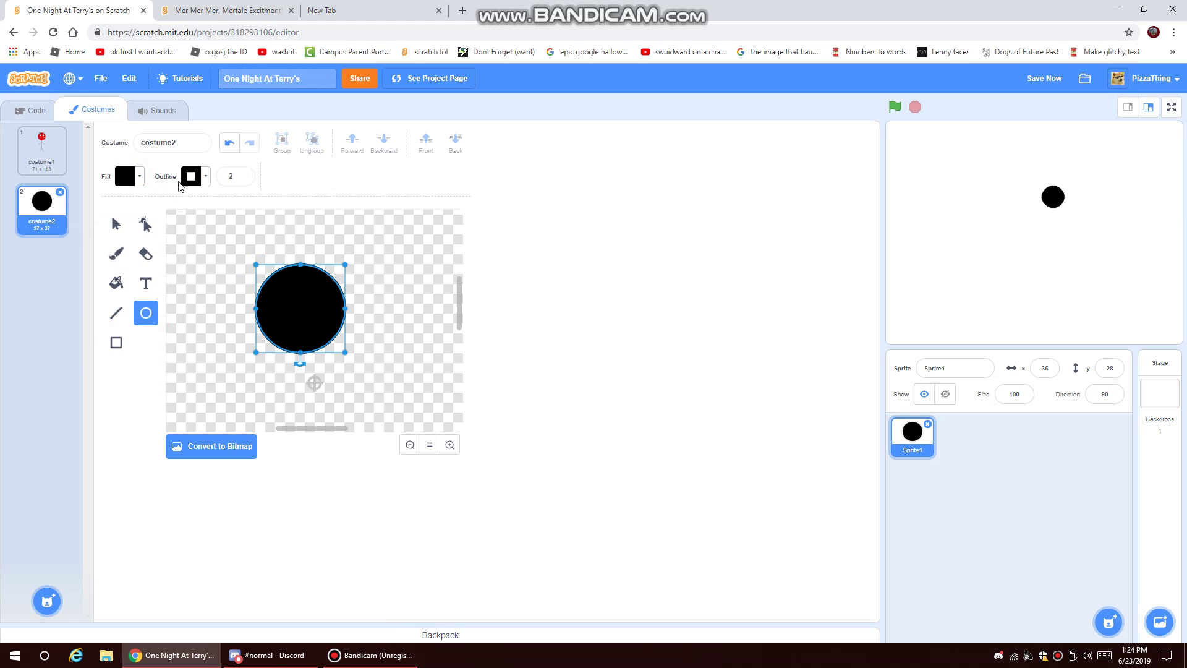
{"action": "key", "text": "Delete"}
Set the Circle tool's fill to no colour, keeping the black outline of width 2.
{"action": "left_click", "coordinate": [142, 176]}
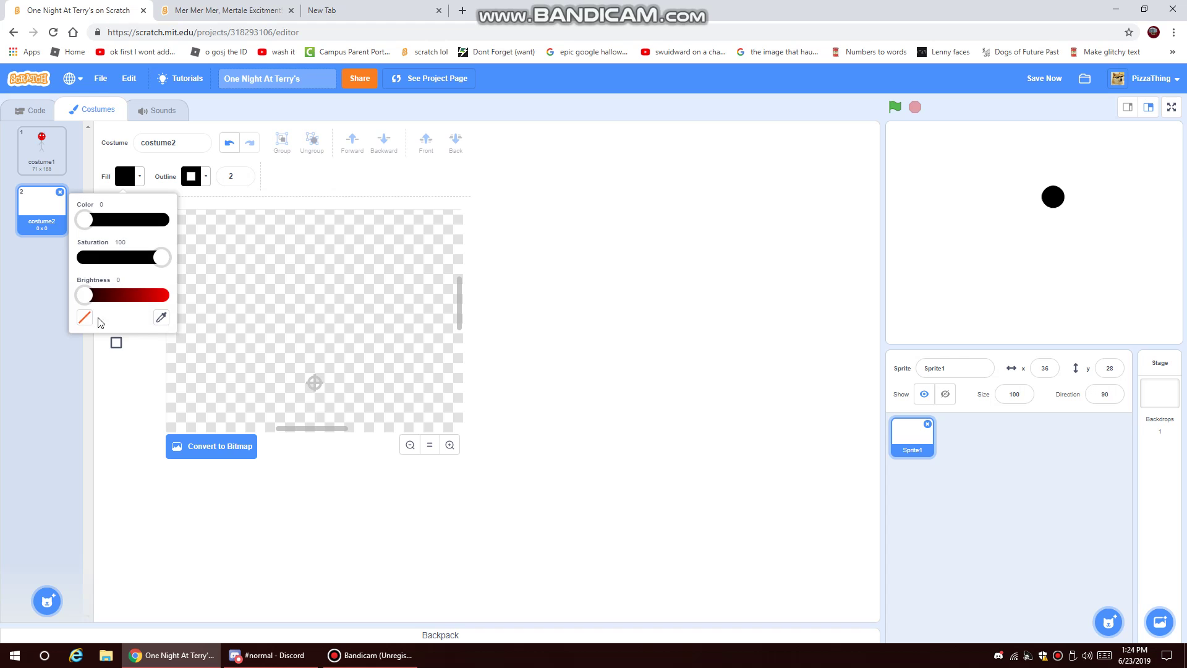
{"action": "left_click", "coordinate": [85, 330]}
{"action": "scroll", "coordinate": [212, 336], "scroll_direction": "down", "scroll_amount": 3}
{"action": "left_click", "coordinate": [128, 404]}
{"action": "scroll", "coordinate": [314, 317], "scroll_direction": "up", "scroll_amount": 2}
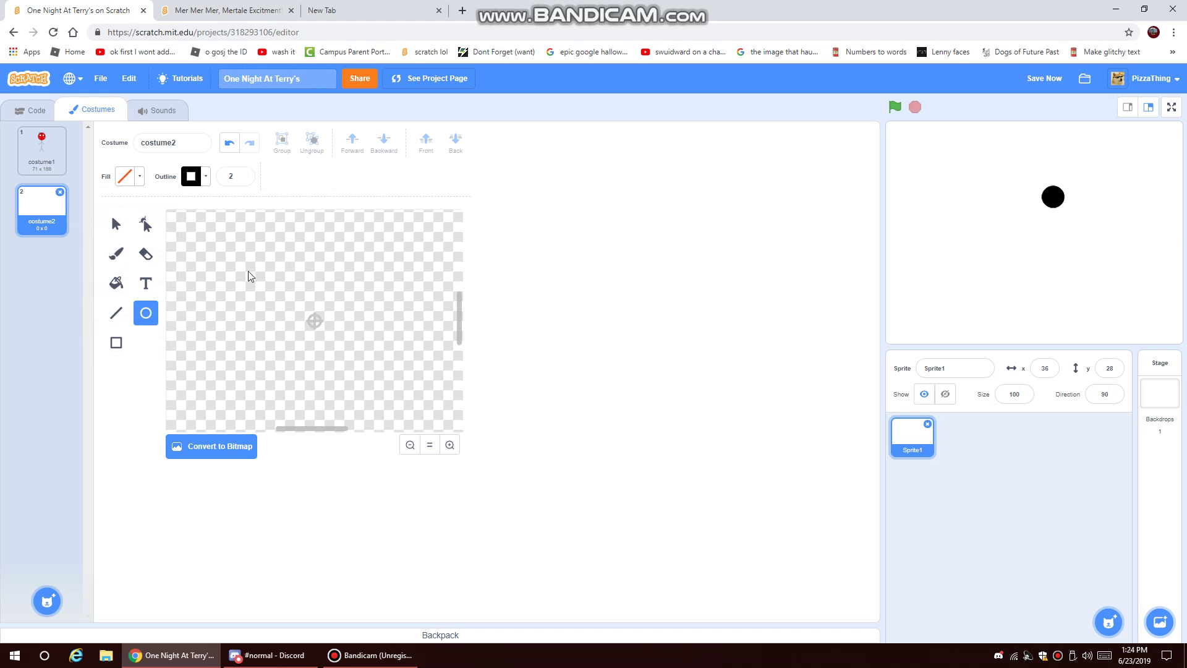
Draw an unfilled, black-outlined circle for the head around the canvas centre of costume2 and delete the stray dot beside it.
{"action": "mouse_move", "coordinate": [257, 265]}
{"action": "left_mouse_down"}
{"action": "mouse_move", "coordinate": [322, 336]}
{"action": "mouse_move", "coordinate": [393, 386]}
{"action": "left_mouse_up"}
{"action": "left_click", "coordinate": [406, 356]}
{"action": "scroll", "coordinate": [406, 346], "scroll_direction": "down", "scroll_amount": 2}
{"action": "left_click", "coordinate": [291, 10]}
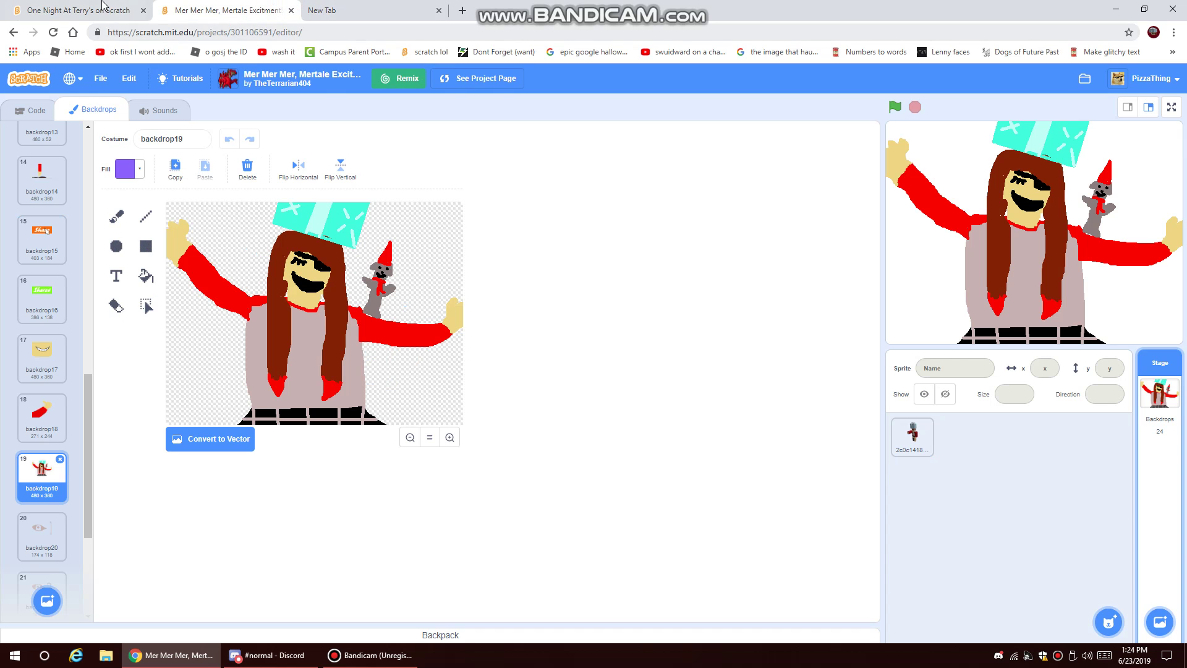
{"action": "left_click", "coordinate": [103, 9]}
{"action": "scroll", "coordinate": [320, 328], "scroll_direction": "up", "scroll_amount": 2}
{"action": "left_click", "coordinate": [119, 232]}
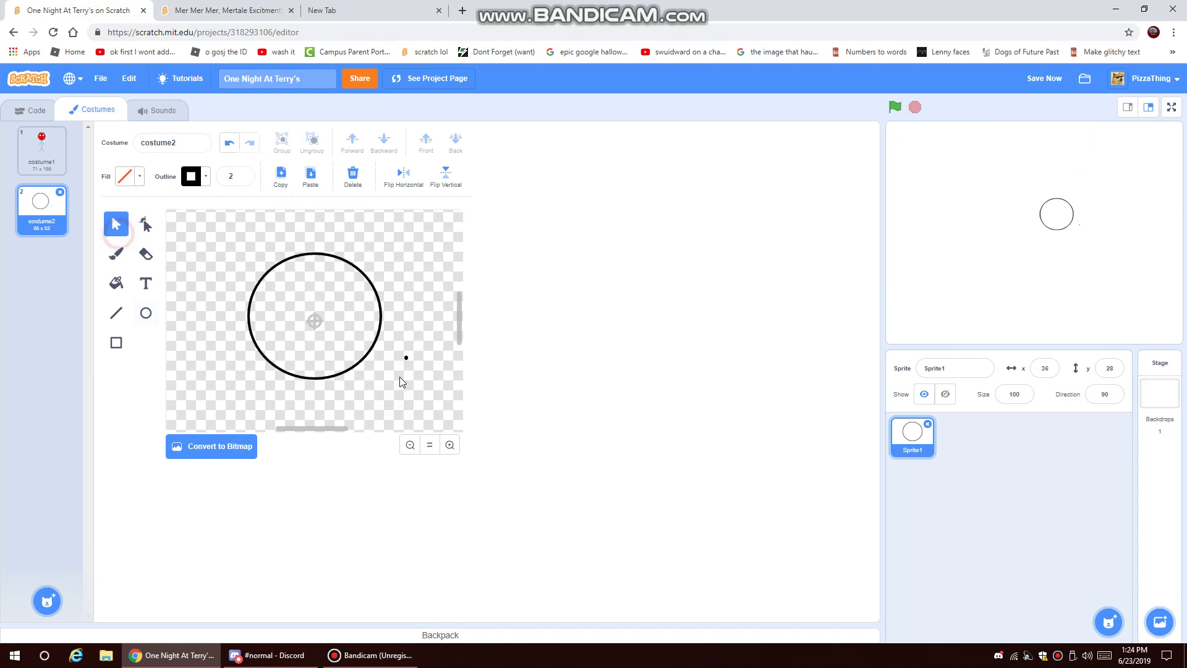
Examine backdrop20, backdrop5 and backdrop17 of the "Mer Mer Mer" project as references for the face, and return to the One Night At Terry's project.
{"action": "key", "text": "ctrl+Tab"}
{"action": "scroll", "coordinate": [91, 399], "scroll_direction": "down", "scroll_amount": 4}
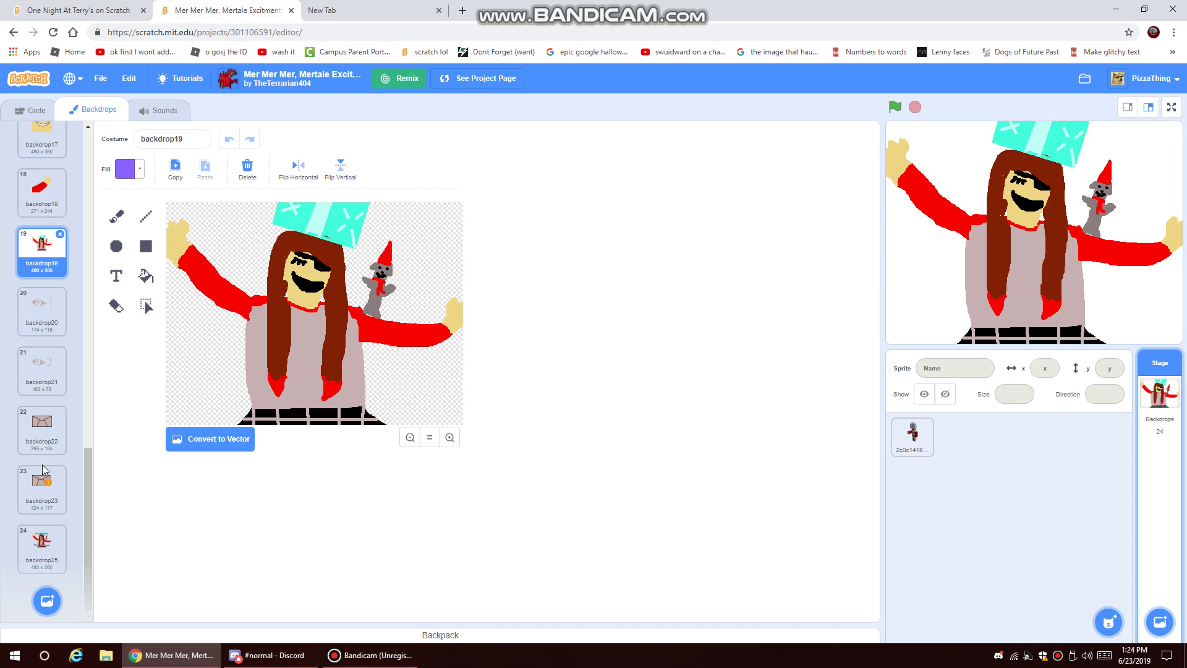
{"action": "left_click", "coordinate": [46, 312]}
{"action": "scroll", "coordinate": [72, 278], "scroll_direction": "up", "scroll_amount": 10}
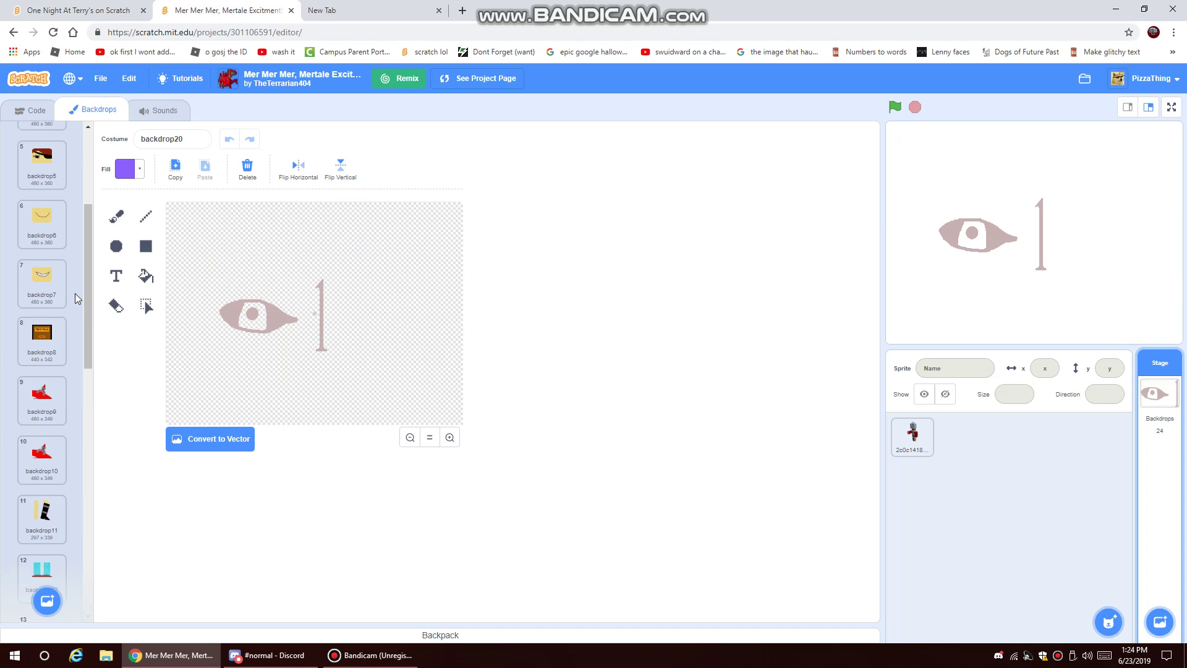
{"action": "left_click", "coordinate": [66, 301]}
{"action": "scroll", "coordinate": [40, 336], "scroll_direction": "down", "scroll_amount": 5}
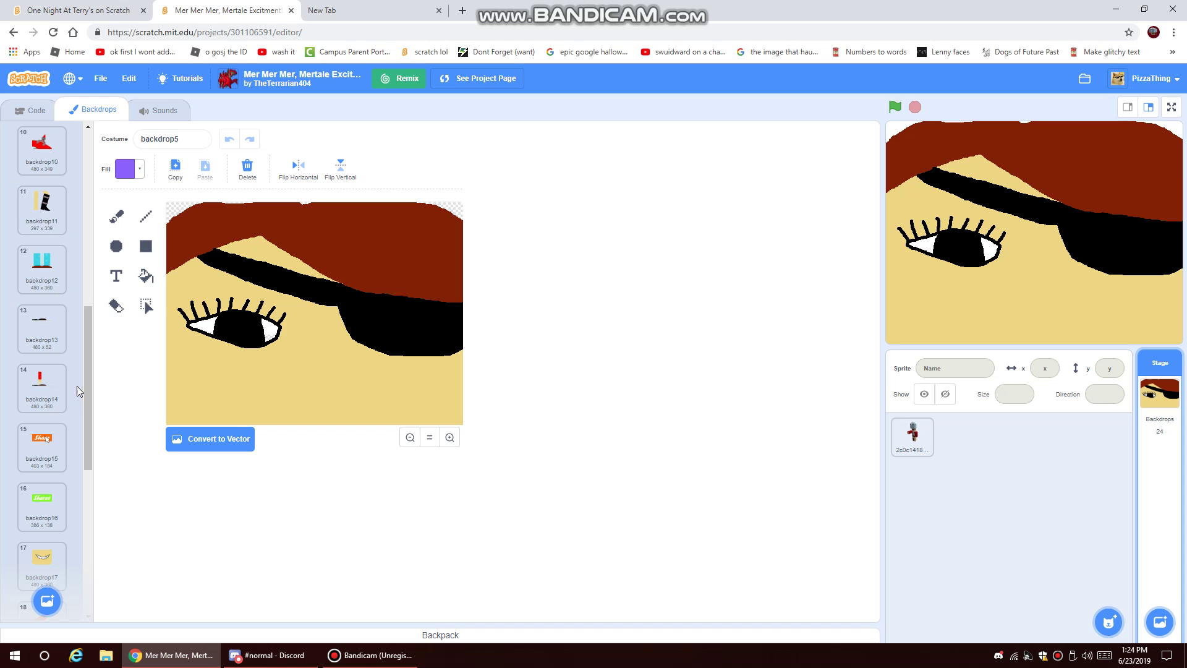
{"action": "left_click", "coordinate": [35, 565]}
{"action": "left_click", "coordinate": [93, 9]}
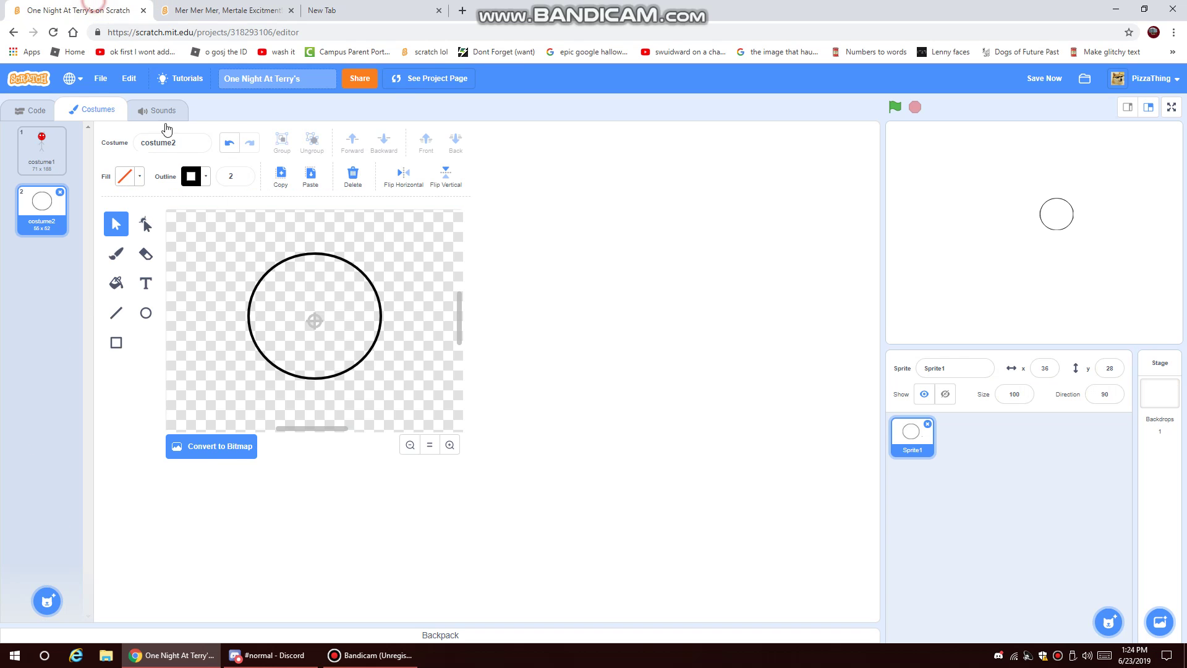
Try to draw a black-filled ellipse for the eye in the left half of the head.
{"action": "left_click", "coordinate": [449, 444]}
{"action": "left_click", "coordinate": [449, 444]}
{"action": "left_click", "coordinate": [449, 444]}
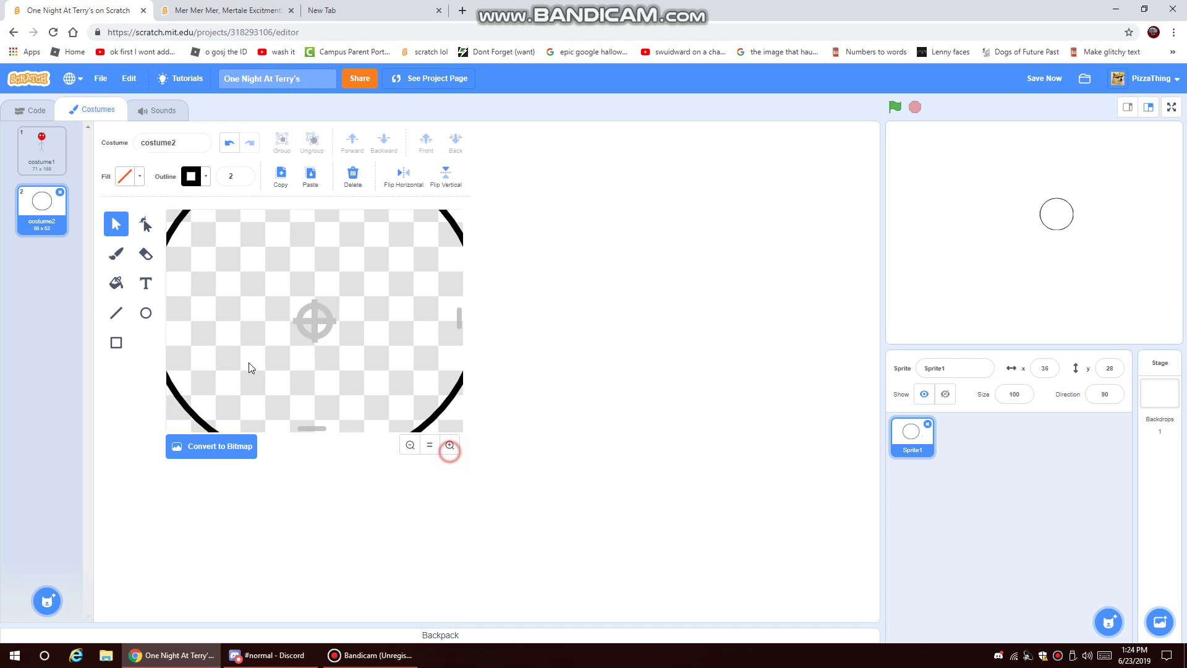
{"action": "scroll", "coordinate": [309, 371], "scroll_direction": "up", "scroll_amount": 1}
{"action": "left_click", "coordinate": [147, 316]}
{"action": "left_click", "coordinate": [140, 179]}
{"action": "left_click_drag", "start_coordinate": [158, 294], "coordinate": [80, 293]}
{"action": "left_click", "coordinate": [10, 371]}
{"action": "left_click_drag", "start_coordinate": [209, 335], "coordinate": [301, 372]}
Draw a black-outlined ellipse with no fill for the eye in the left half of the head.
{"action": "left_click", "coordinate": [133, 183]}
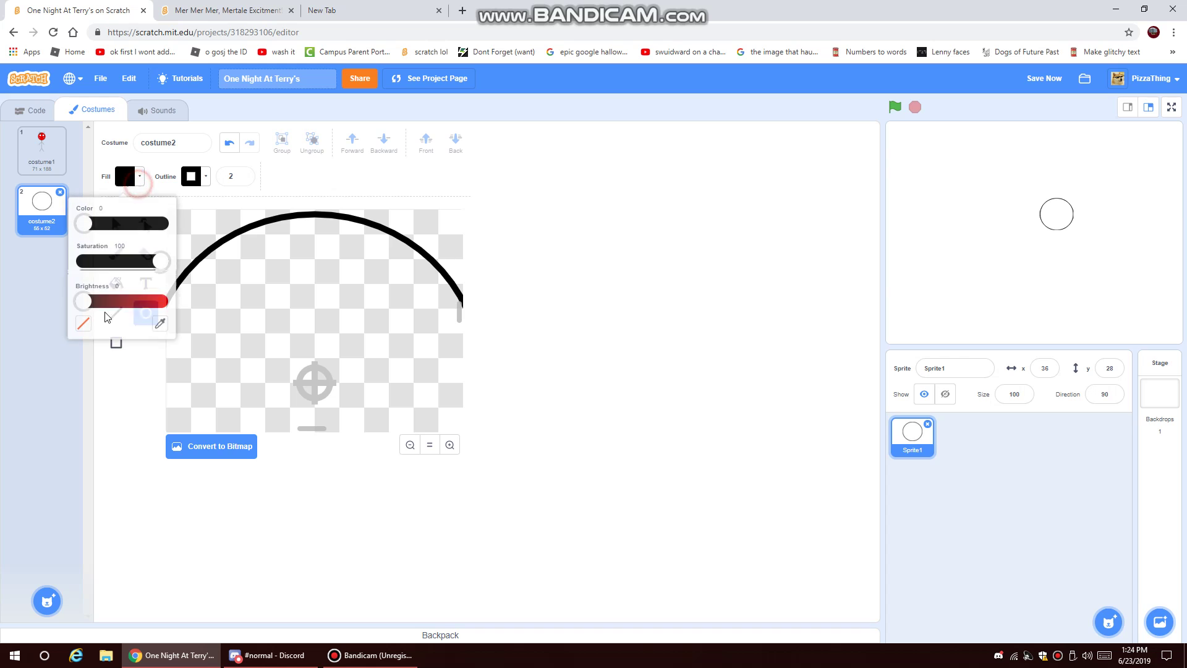
{"action": "left_click", "coordinate": [84, 317]}
{"action": "left_click", "coordinate": [109, 397]}
{"action": "left_click_drag", "start_coordinate": [198, 338], "coordinate": [291, 383]}
{"action": "left_click", "coordinate": [322, 381]}
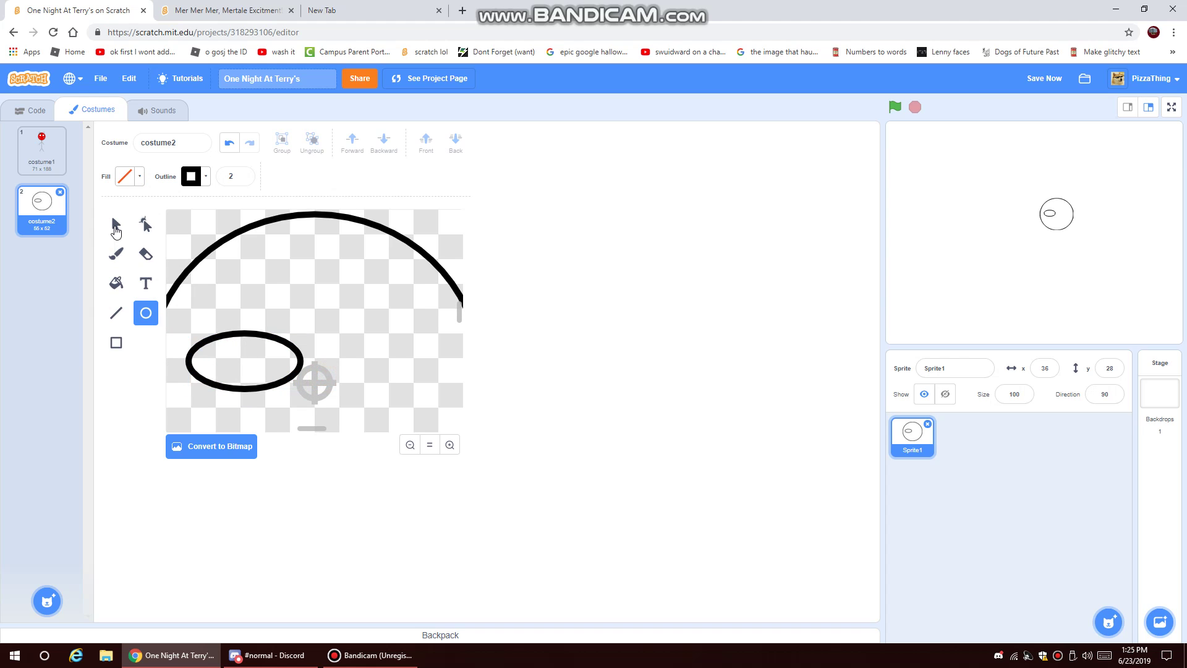
Reshape the eye ellipse by raising its bottom point so the lower edge is flat.
{"action": "left_click", "coordinate": [146, 224]}
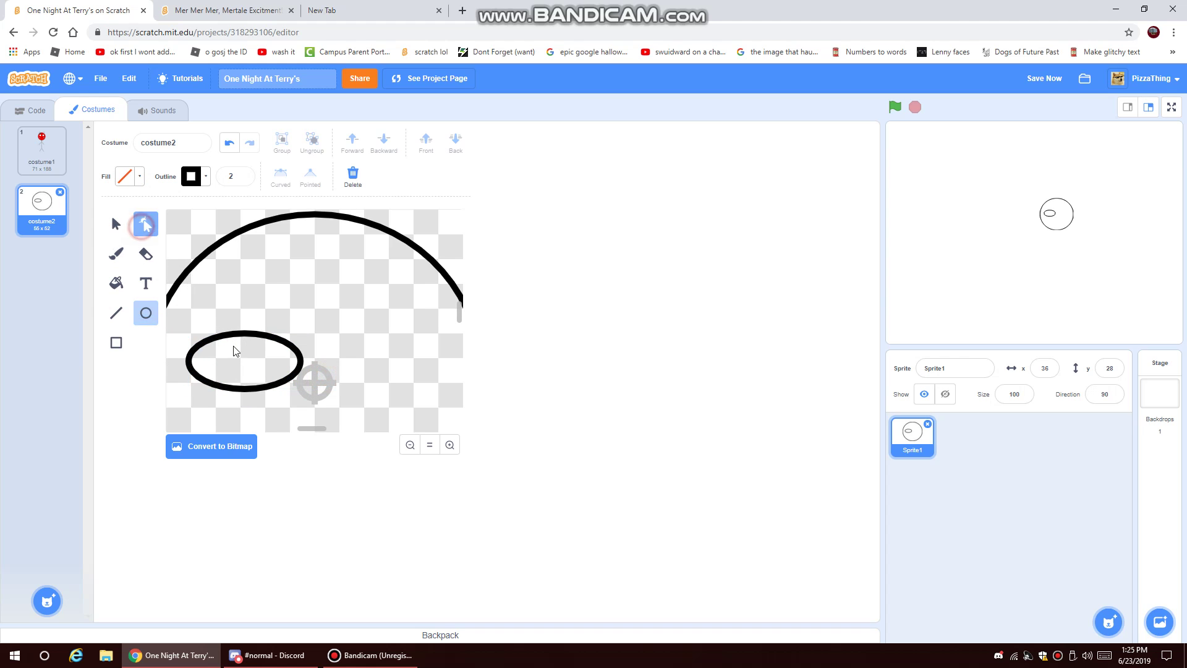
{"action": "left_click", "coordinate": [245, 389]}
{"action": "left_click_drag", "start_coordinate": [245, 389], "coordinate": [301, 358]}
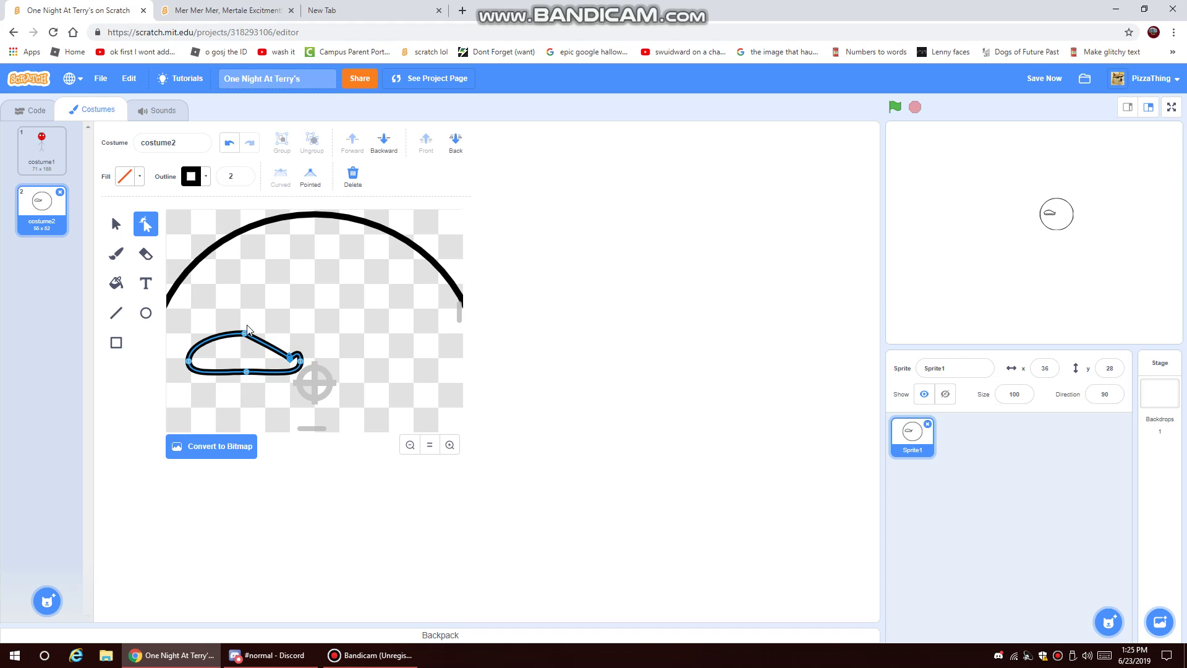
Try to reshape the eye's right corner into a point and undo those point changes.
{"action": "type", "text": "Five N"}
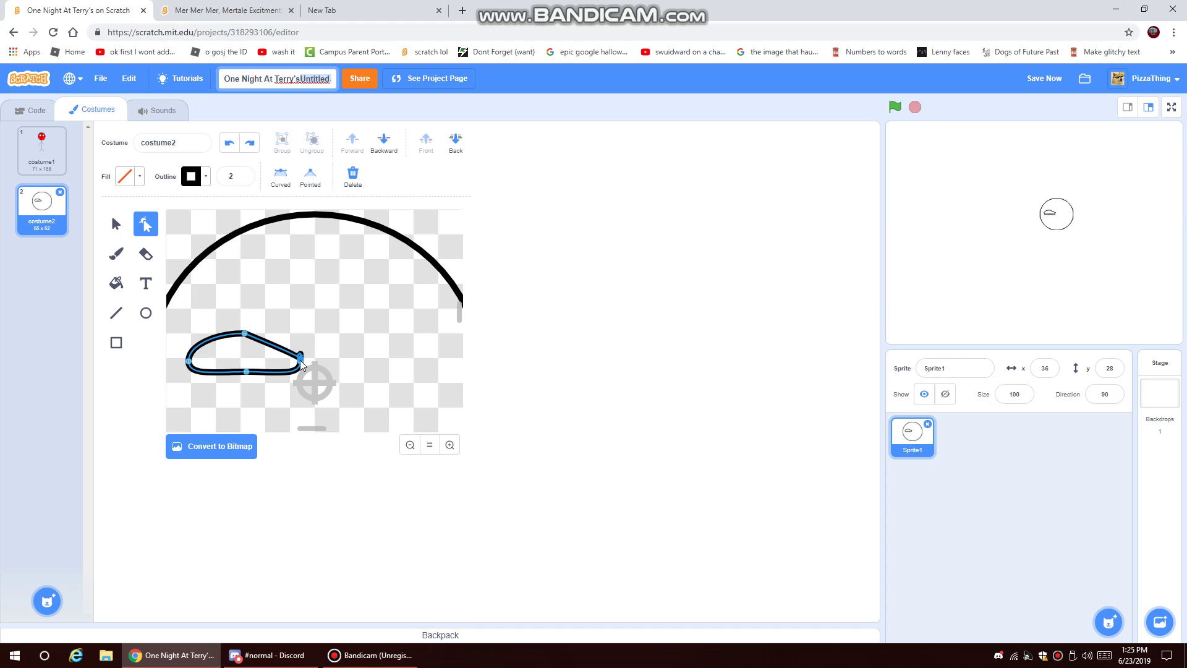
{"action": "key", "text": "BackSpace"}
{"action": "left_click", "coordinate": [204, 502]}
{"action": "left_click_drag", "start_coordinate": [301, 359], "coordinate": [295, 354]}
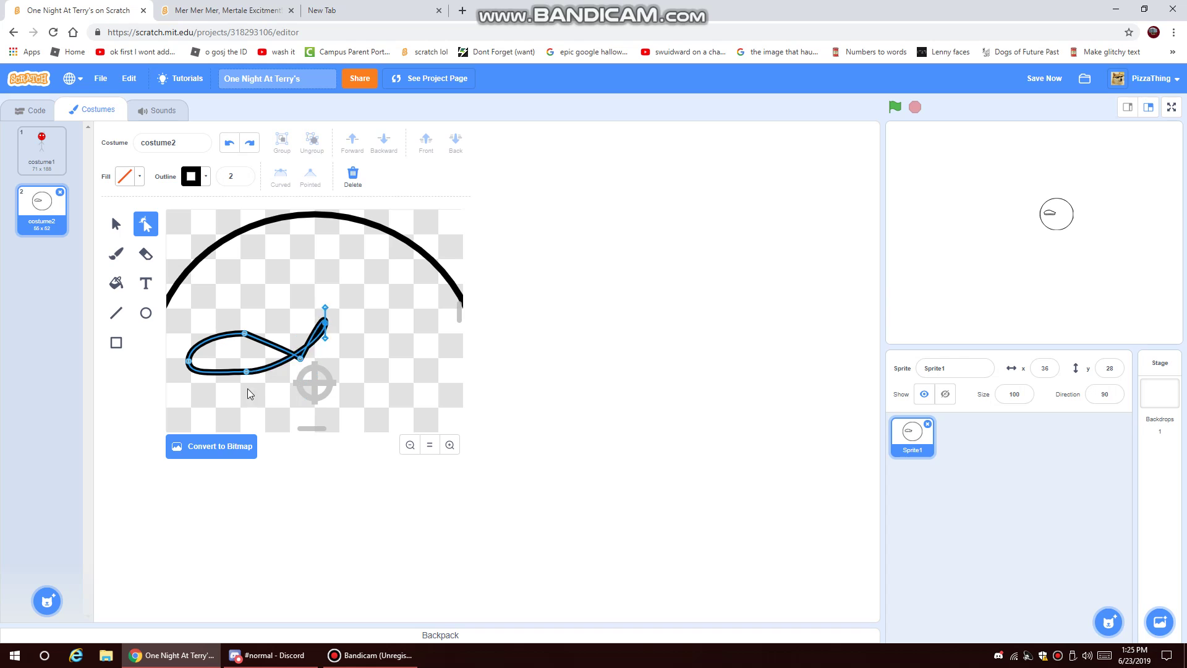
{"action": "left_click", "coordinate": [228, 146]}
{"action": "left_click", "coordinate": [228, 145]}
{"action": "left_click", "coordinate": [228, 146]}
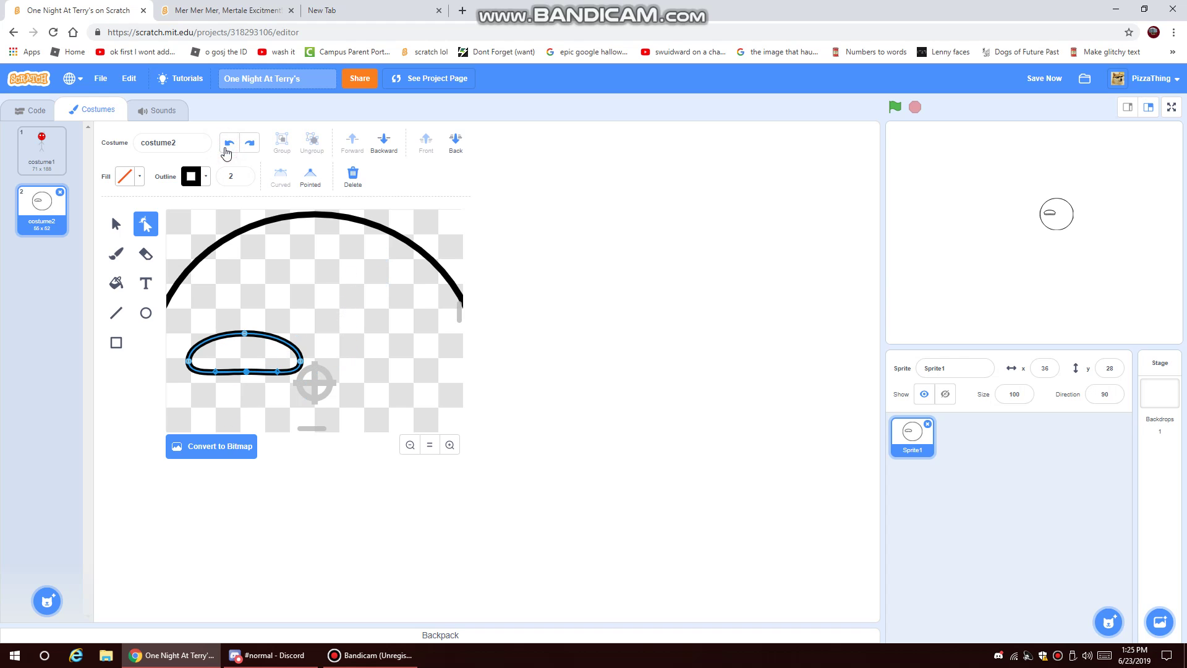
Lower the eye's top point slightly to flatten the upper lid.
{"action": "left_click_drag", "start_coordinate": [246, 335], "coordinate": [246, 339]}
{"action": "left_click", "coordinate": [302, 398]}
{"action": "scroll", "coordinate": [279, 383], "scroll_direction": "down", "scroll_amount": 2}
Examine the eye drawing in backdrop5 of the "Mer Mer Mer" project and return to the One Night At Terry's project.
{"action": "left_click", "coordinate": [224, 7]}
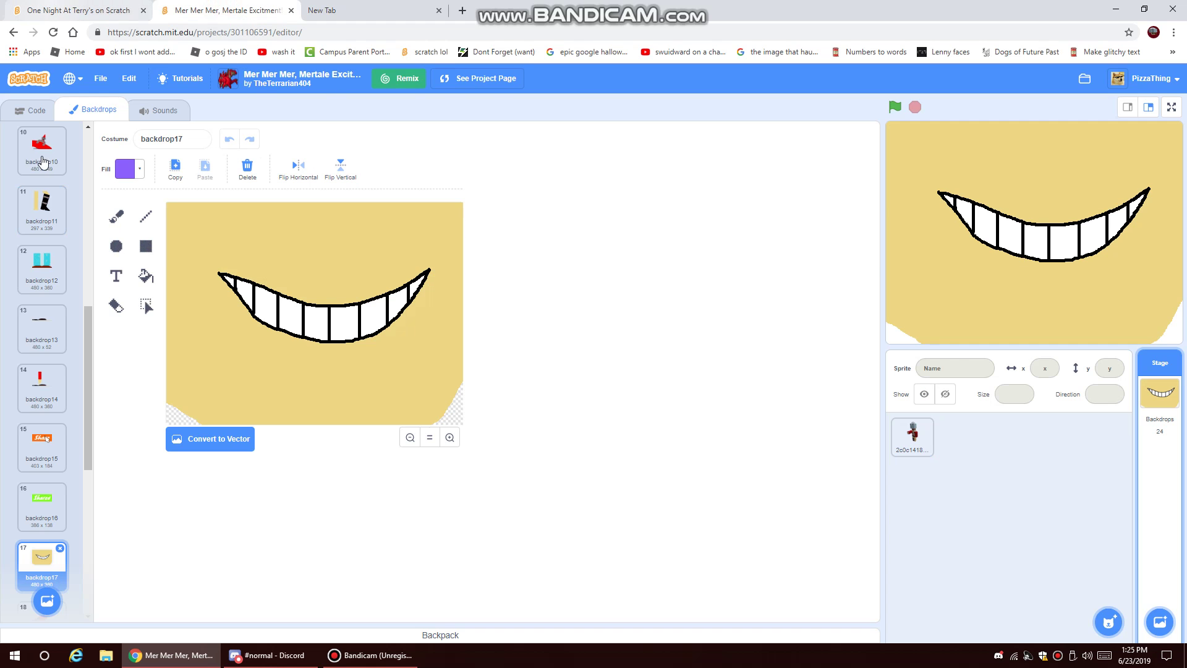
{"action": "scroll", "coordinate": [56, 433], "scroll_direction": "up", "scroll_amount": 5}
{"action": "scroll", "coordinate": [59, 403], "scroll_direction": "down", "scroll_amount": 10}
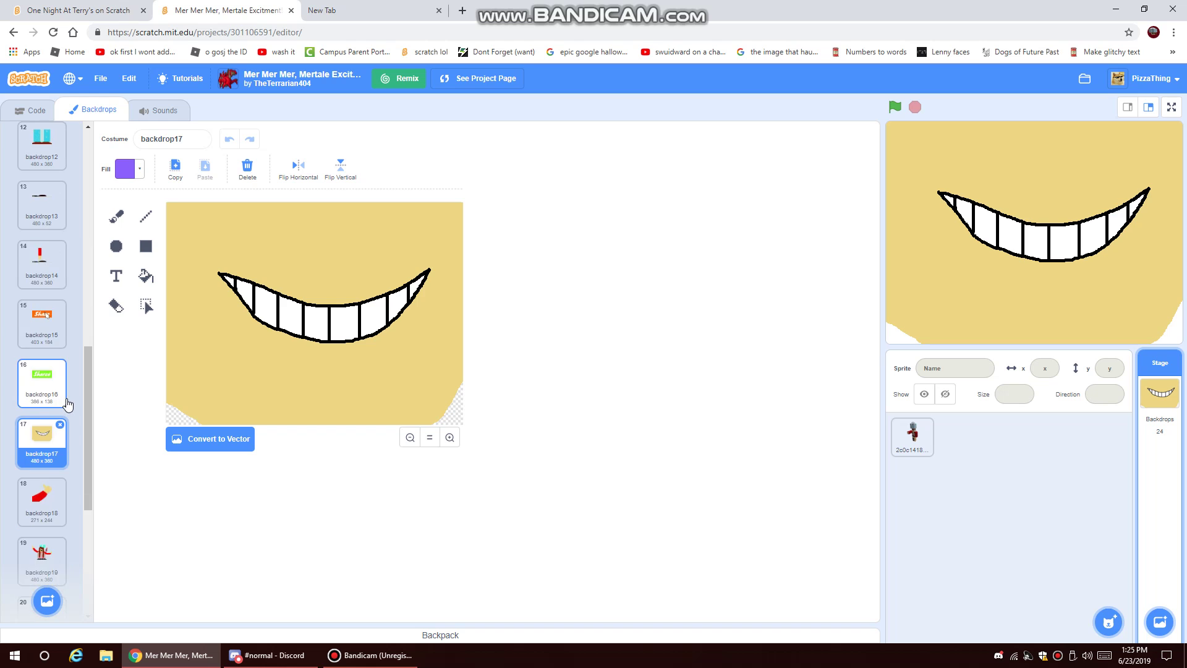
{"action": "scroll", "coordinate": [59, 507], "scroll_direction": "up", "scroll_amount": 10}
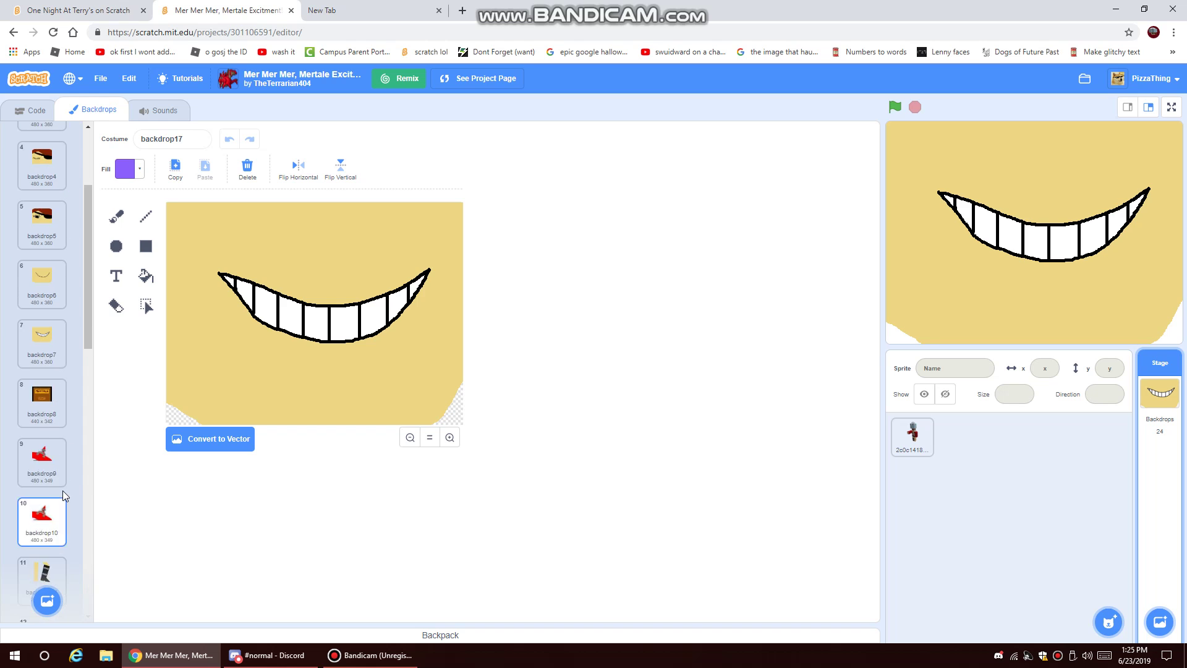
{"action": "left_click", "coordinate": [44, 386]}
{"action": "left_click", "coordinate": [370, 654]}
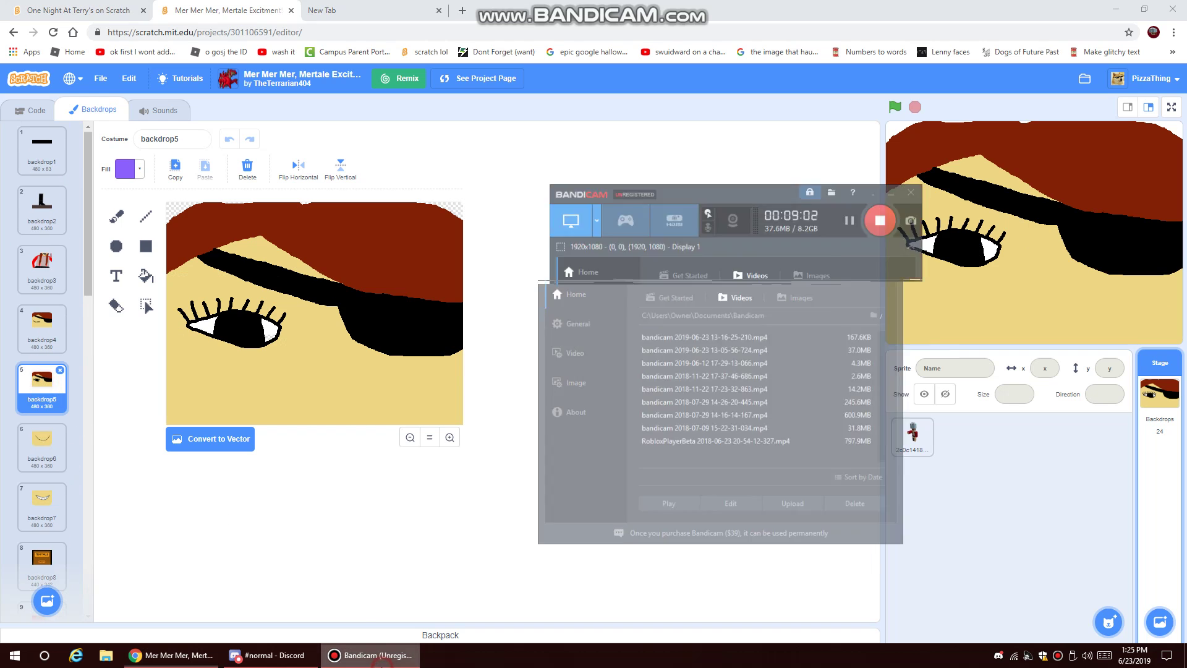
{"action": "left_click", "coordinate": [369, 655]}
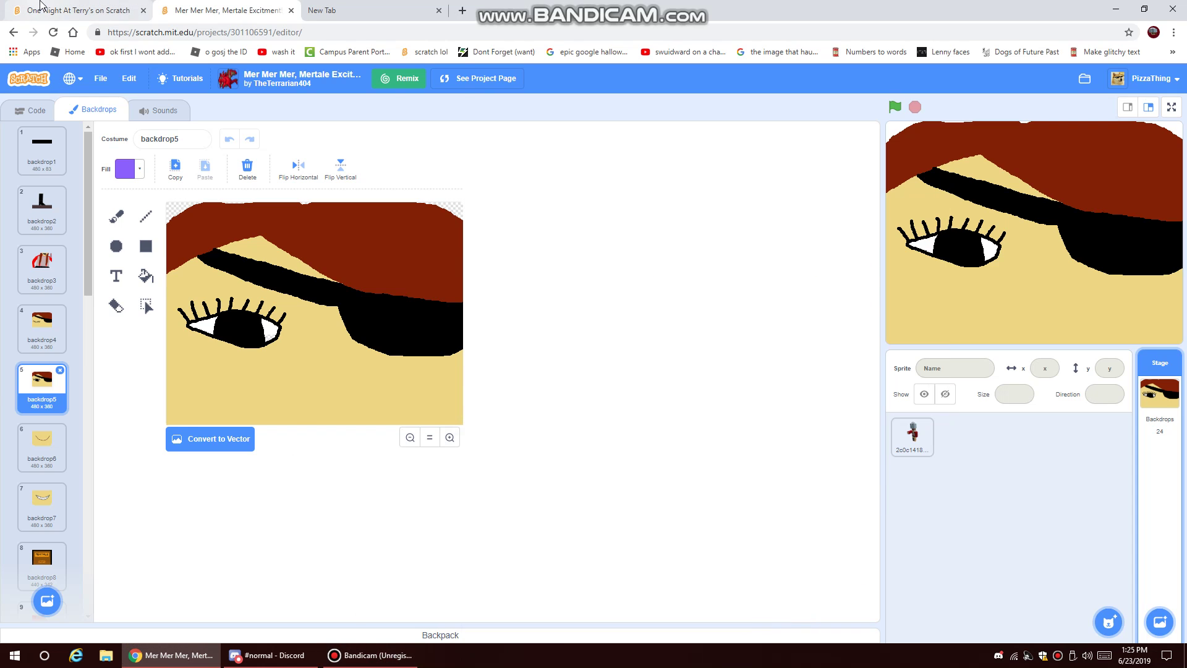
{"action": "left_click", "coordinate": [27, 7]}
Draw a small black-filled oval pupil in the middle of the eye.
{"action": "left_click", "coordinate": [138, 315]}
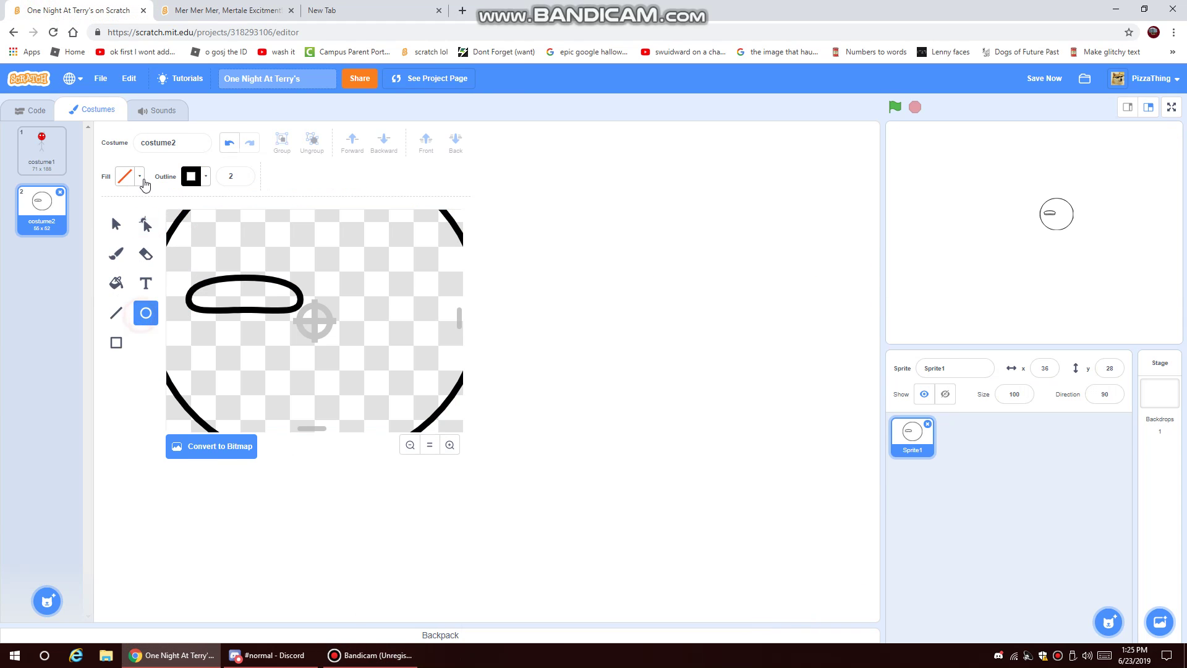
{"action": "left_click", "coordinate": [139, 178]}
{"action": "left_click_drag", "start_coordinate": [160, 295], "coordinate": [12, 344]}
{"action": "left_click", "coordinate": [235, 279]}
{"action": "left_click_drag", "start_coordinate": [241, 289], "coordinate": [257, 308]}
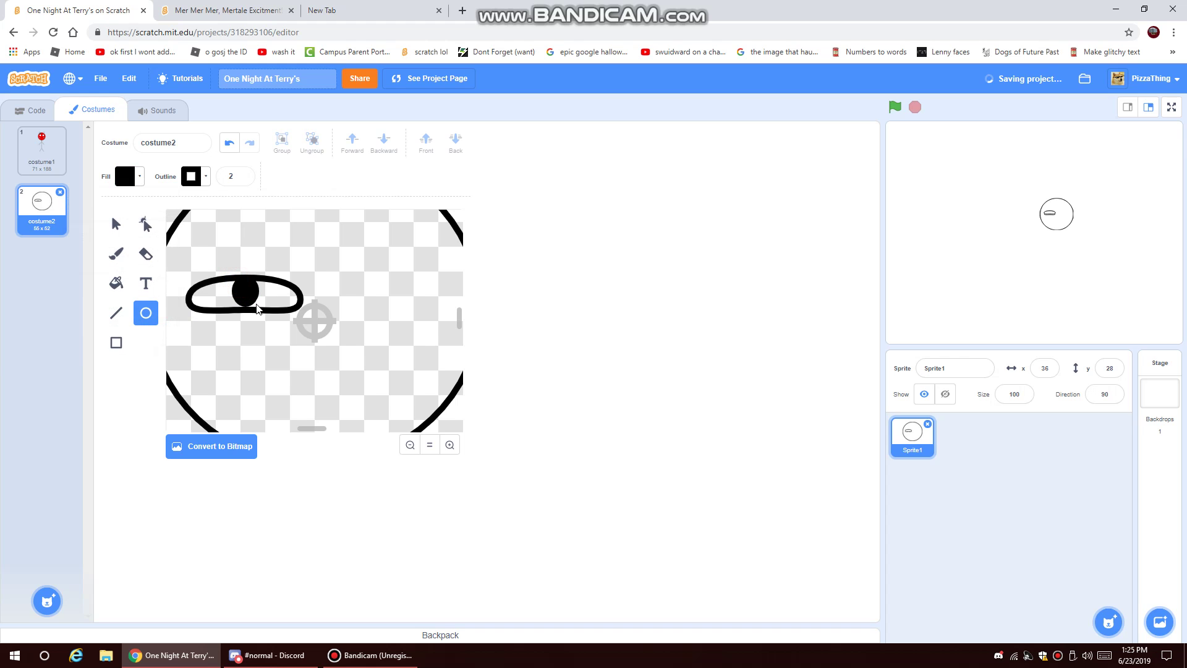
Draw a row of short black eyelashes along the eye's upper edge with the Line tool, using backdrop5 as reference.
{"action": "left_click", "coordinate": [258, 7]}
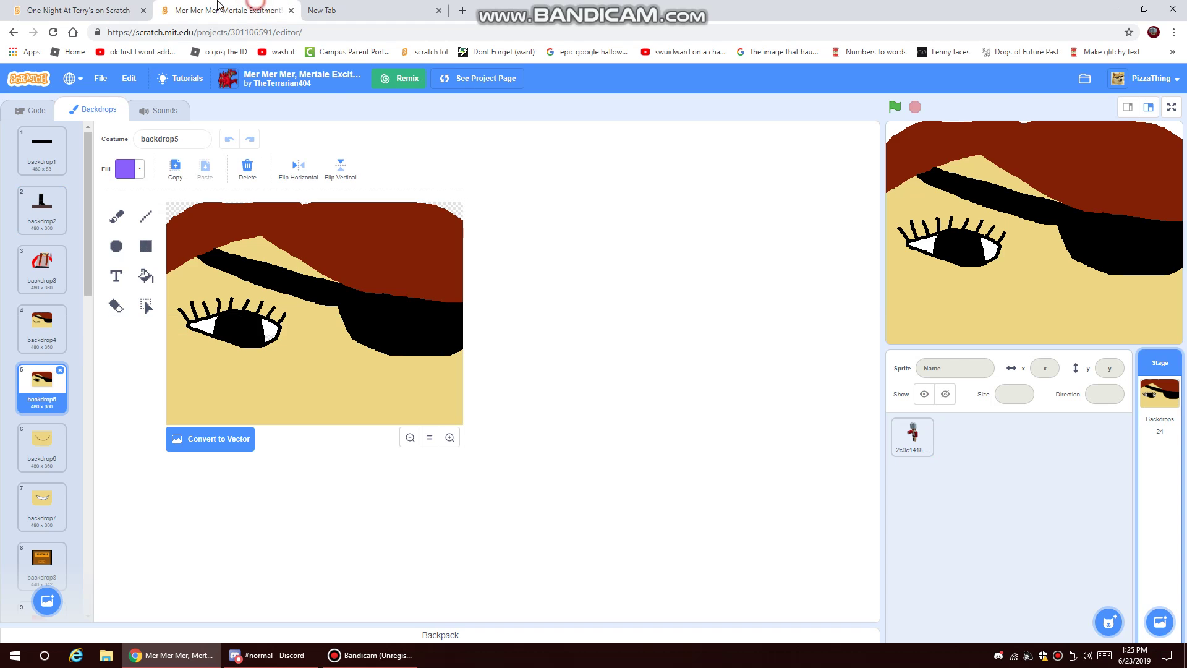
{"action": "left_click", "coordinate": [111, 5]}
{"action": "left_click", "coordinate": [115, 315]}
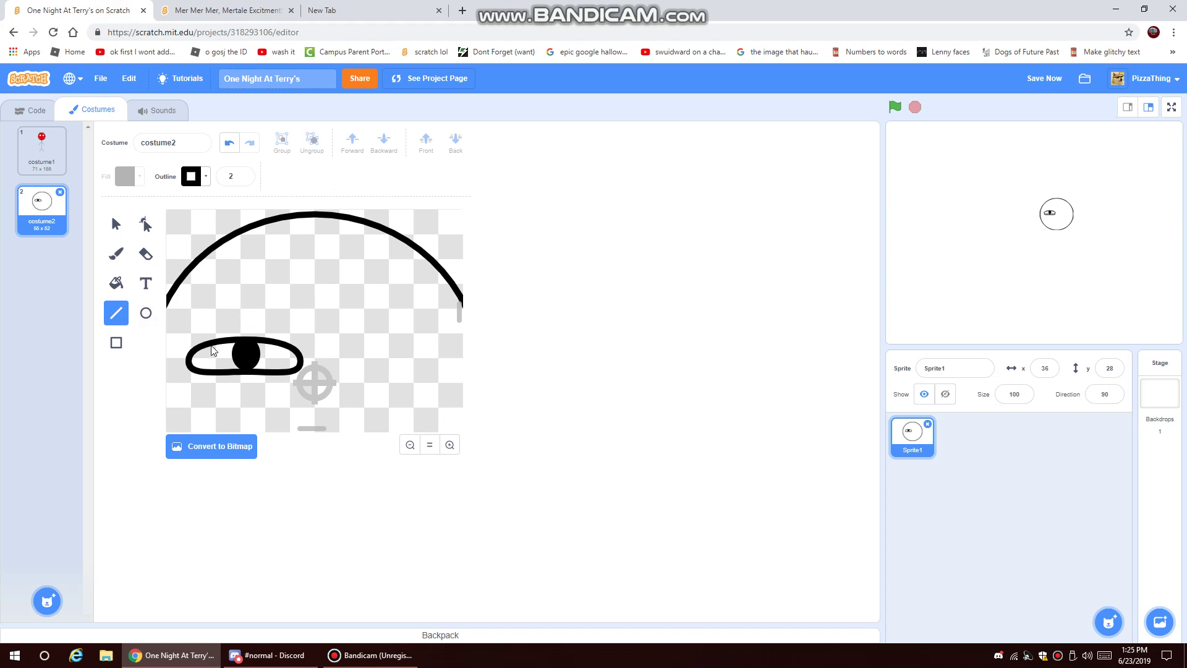
{"action": "left_click_drag", "start_coordinate": [211, 338], "coordinate": [233, 326]}
{"action": "left_click_drag", "start_coordinate": [262, 334], "coordinate": [285, 333]}
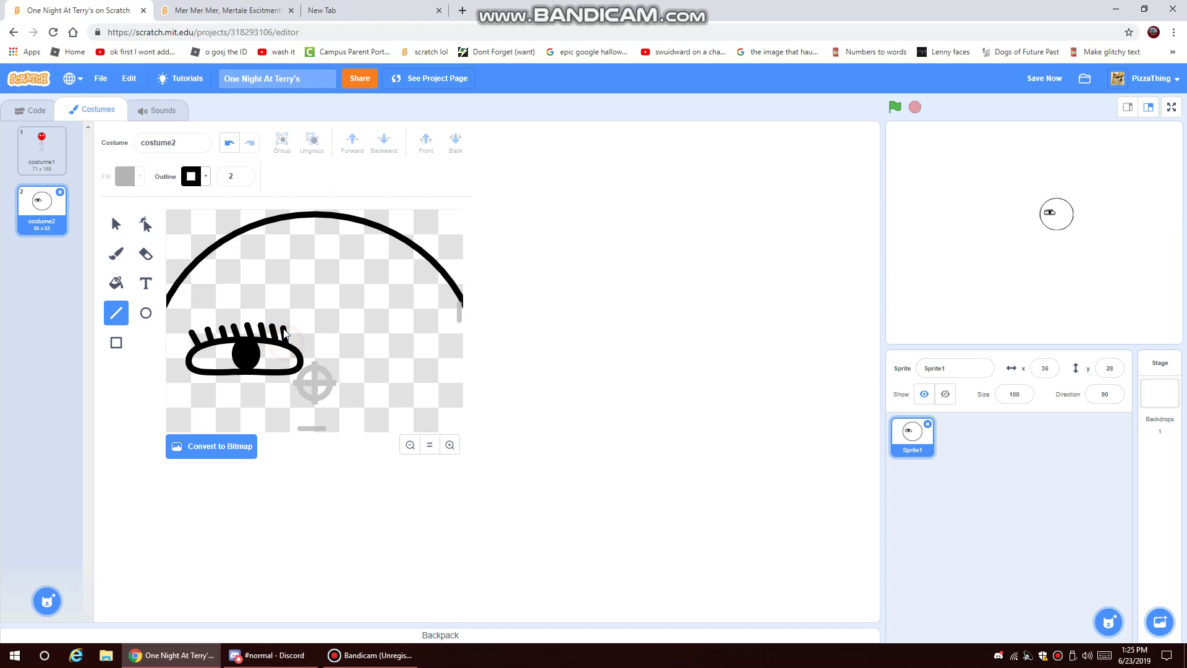
{"action": "scroll", "coordinate": [295, 371], "scroll_direction": "down", "scroll_amount": 2}
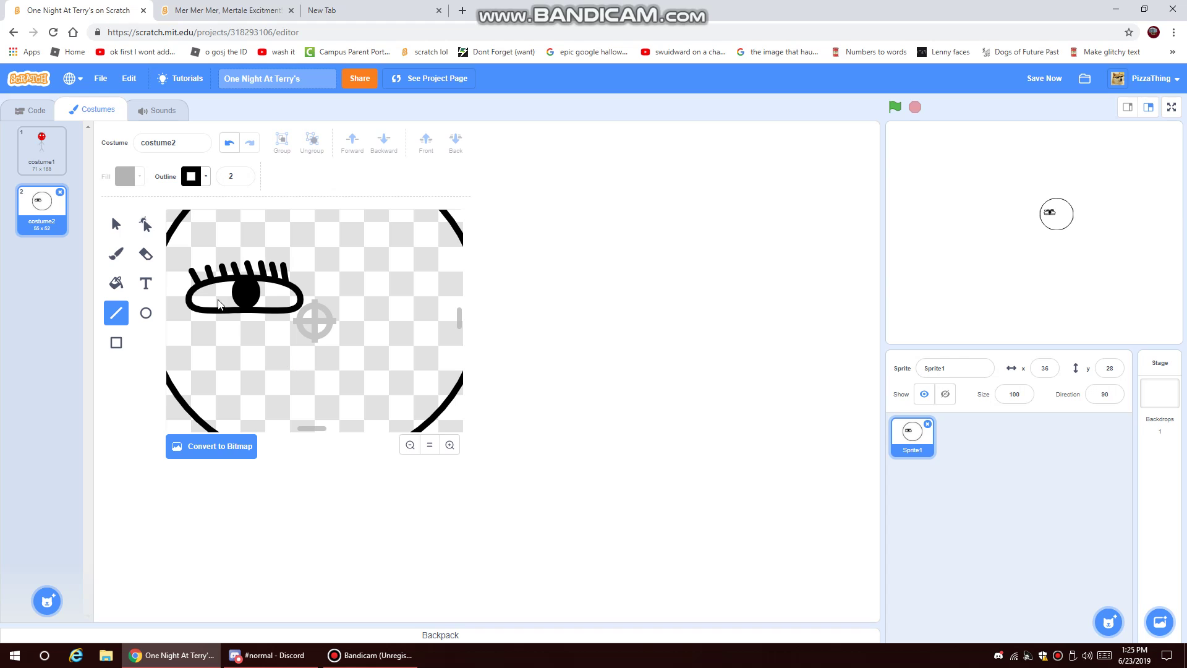
Undo the last line and adjust the leftmost eyelash above the eye.
{"action": "left_click", "coordinate": [228, 143]}
{"action": "left_click", "coordinate": [116, 223]}
{"action": "left_click", "coordinate": [195, 273]}
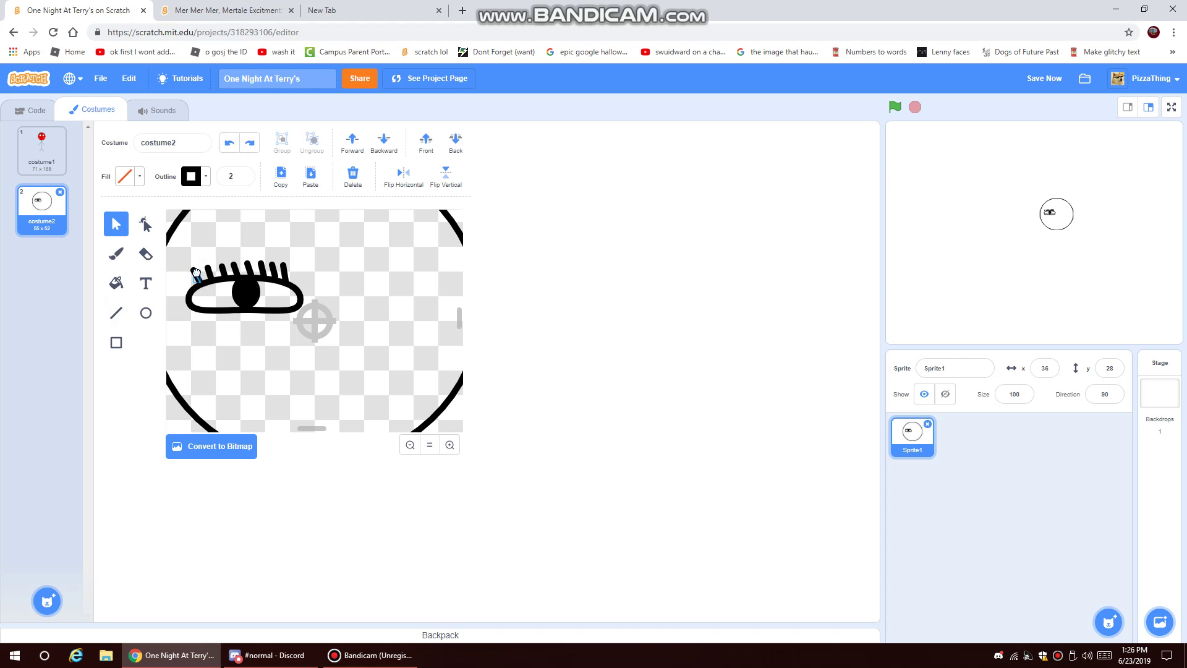
{"action": "left_click", "coordinate": [313, 266]}
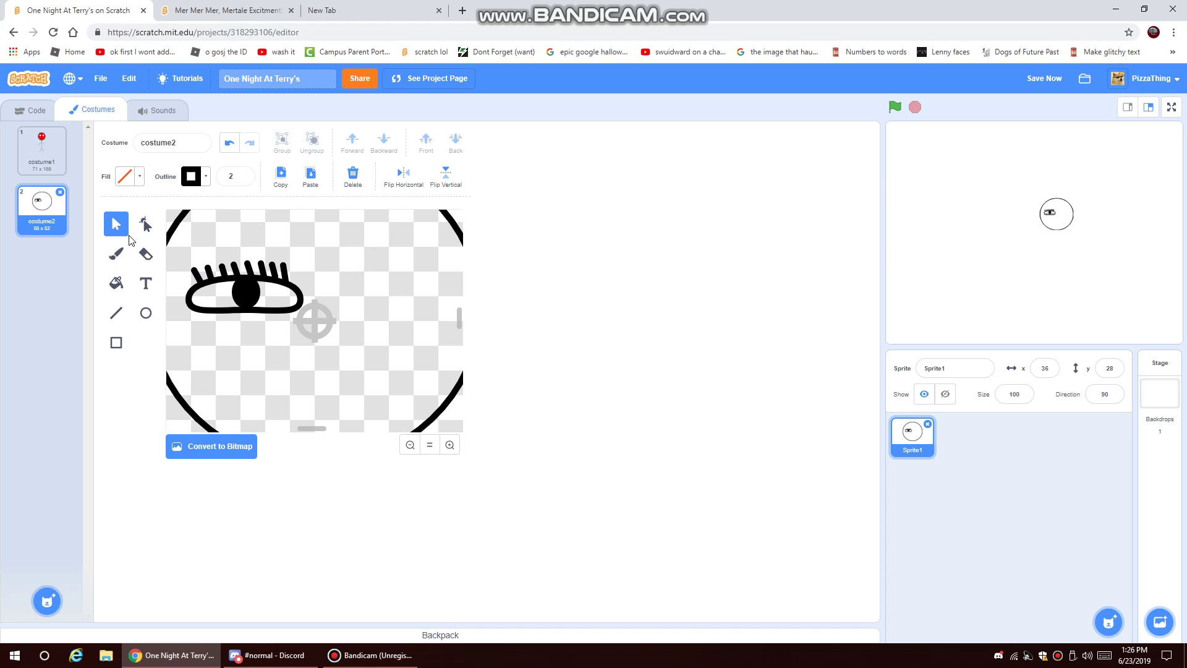
{"action": "left_click", "coordinate": [116, 258]}
{"action": "left_click", "coordinate": [145, 225]}
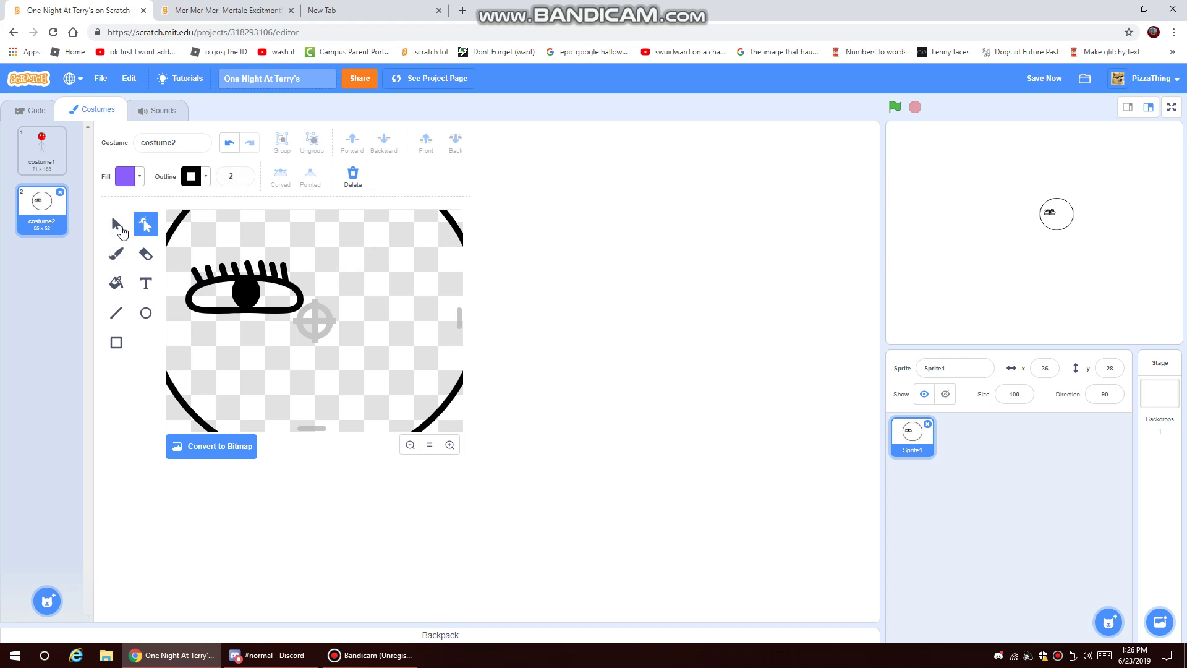
Add one more short eyelash line at the eye's left corner, redrawing it once, and another at the right end.
{"action": "left_click", "coordinate": [118, 314]}
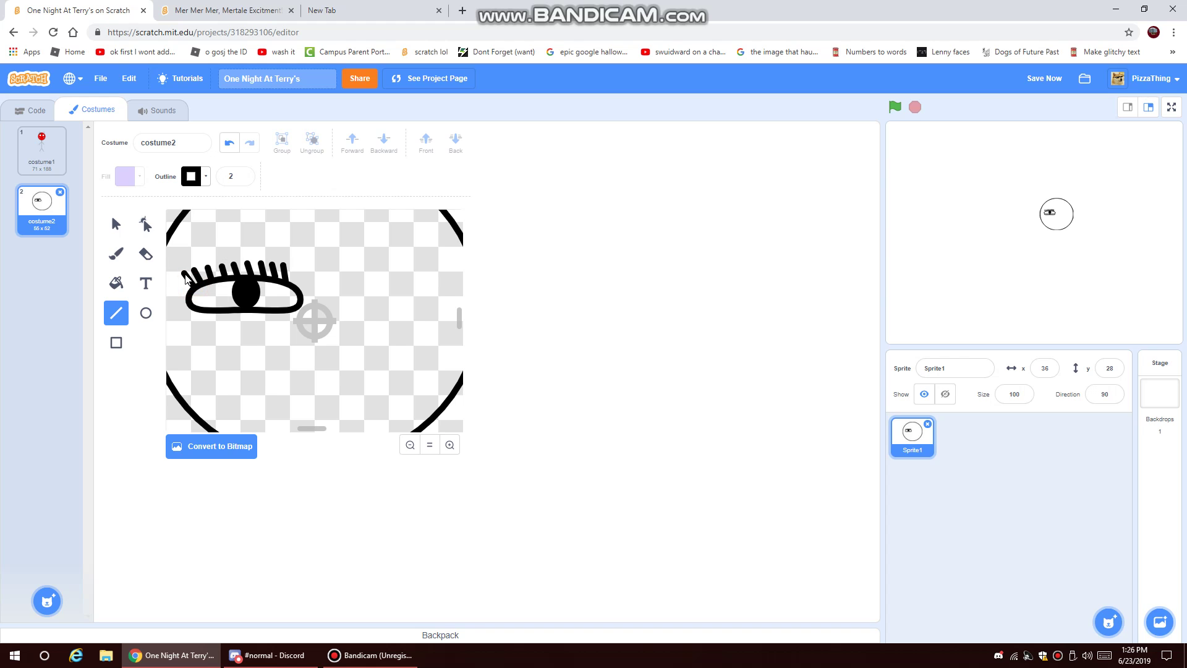
{"action": "left_click", "coordinate": [229, 143]}
{"action": "left_click_drag", "start_coordinate": [189, 290], "coordinate": [186, 278]}
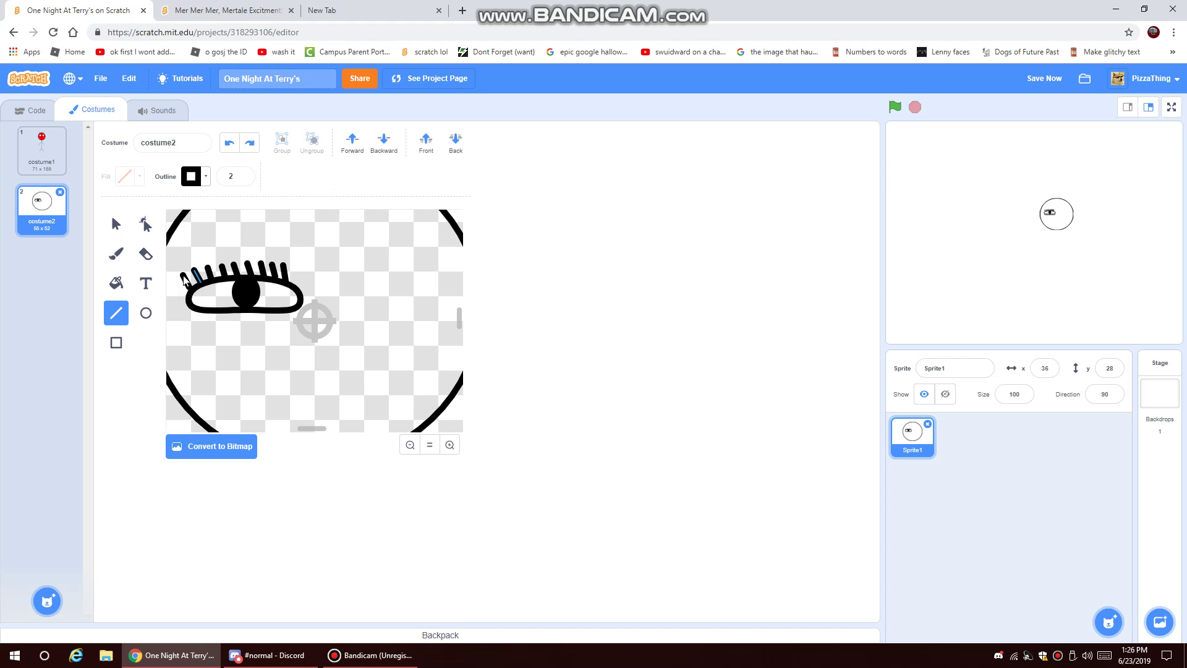
{"action": "left_click", "coordinate": [50, 116]}
{"action": "left_click", "coordinate": [93, 109]}
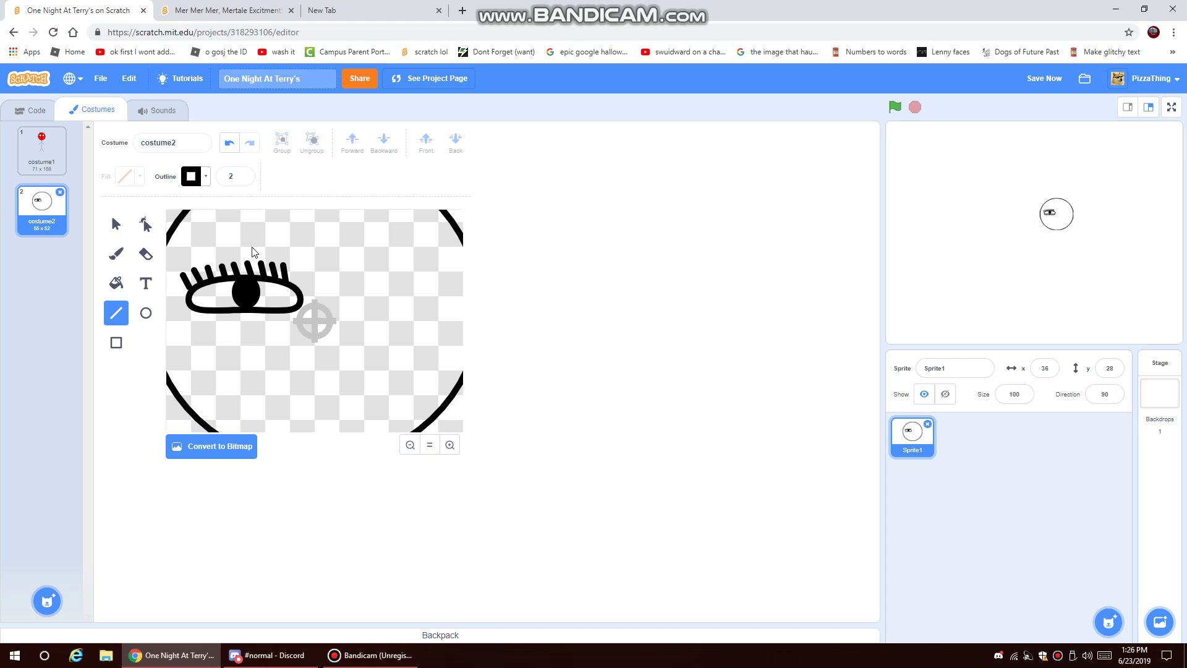
{"action": "left_click_drag", "start_coordinate": [294, 282], "coordinate": [298, 276]}
{"action": "left_click", "coordinate": [370, 654]}
{"action": "left_click", "coordinate": [370, 654]}
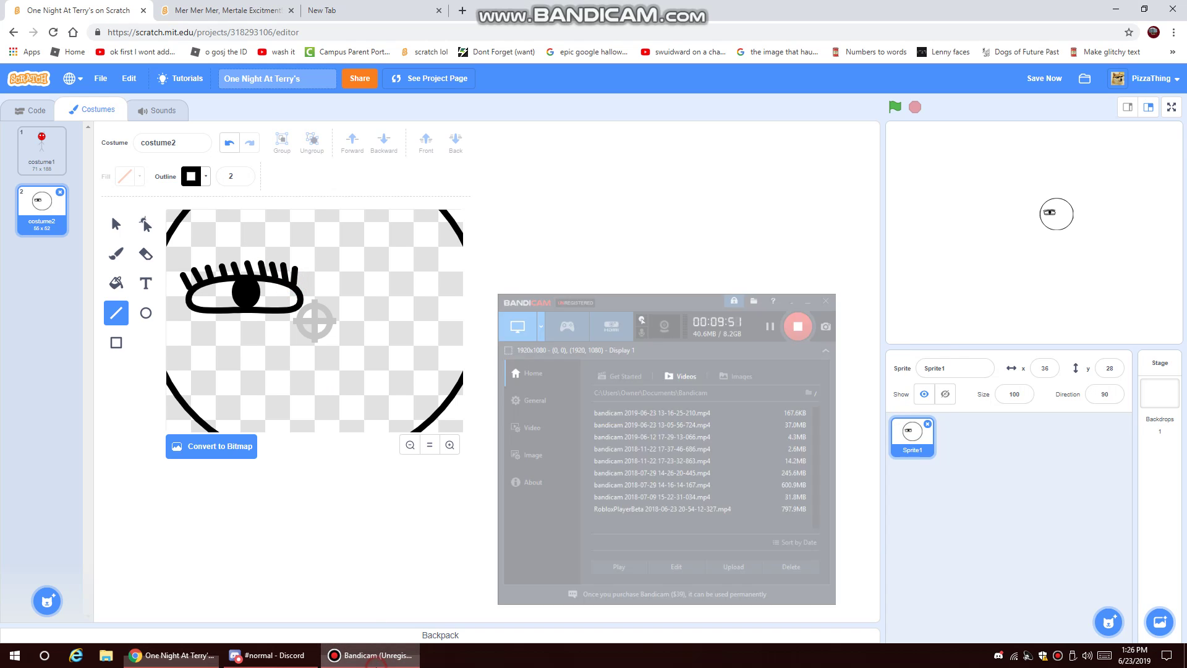
Fill the inside of the eye outline with white, using saturation 0 and brightness 100.
{"action": "scroll", "coordinate": [332, 392], "scroll_direction": "up", "scroll_amount": 2}
{"action": "left_click", "coordinate": [238, 7]}
{"action": "left_click", "coordinate": [78, 10]}
{"action": "left_click", "coordinate": [145, 284]}
{"action": "left_click", "coordinate": [115, 283]}
{"action": "left_click", "coordinate": [127, 176]}
{"action": "left_click_drag", "start_coordinate": [161, 280], "coordinate": [84, 280]}
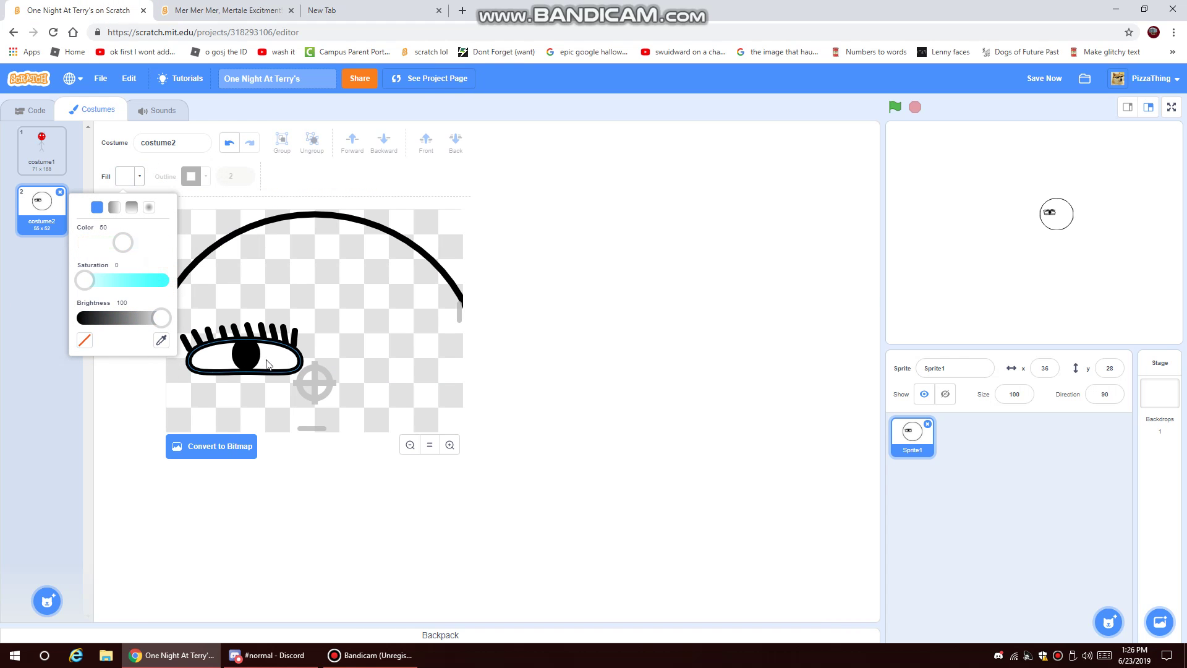